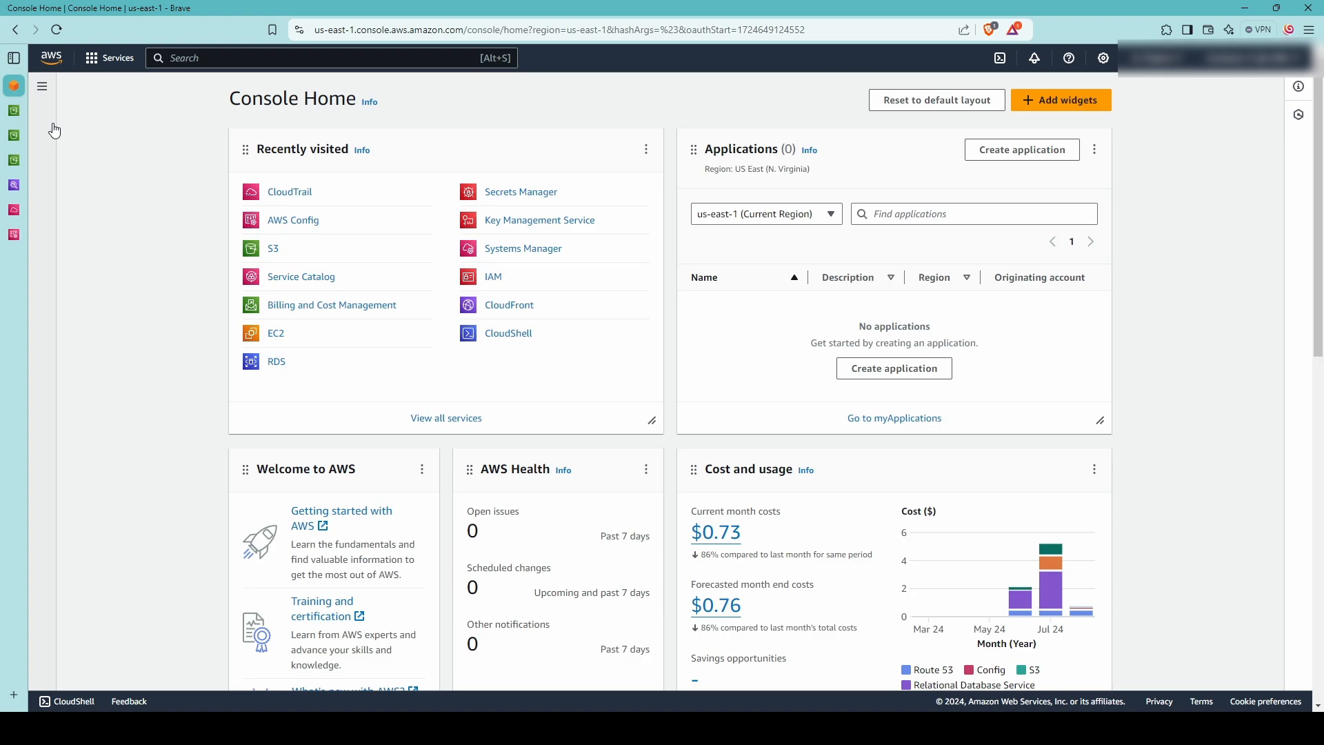
- Open the config bucket's properties and examine its versioning, server access logging and Object Lock settings
left_click(15, 136)
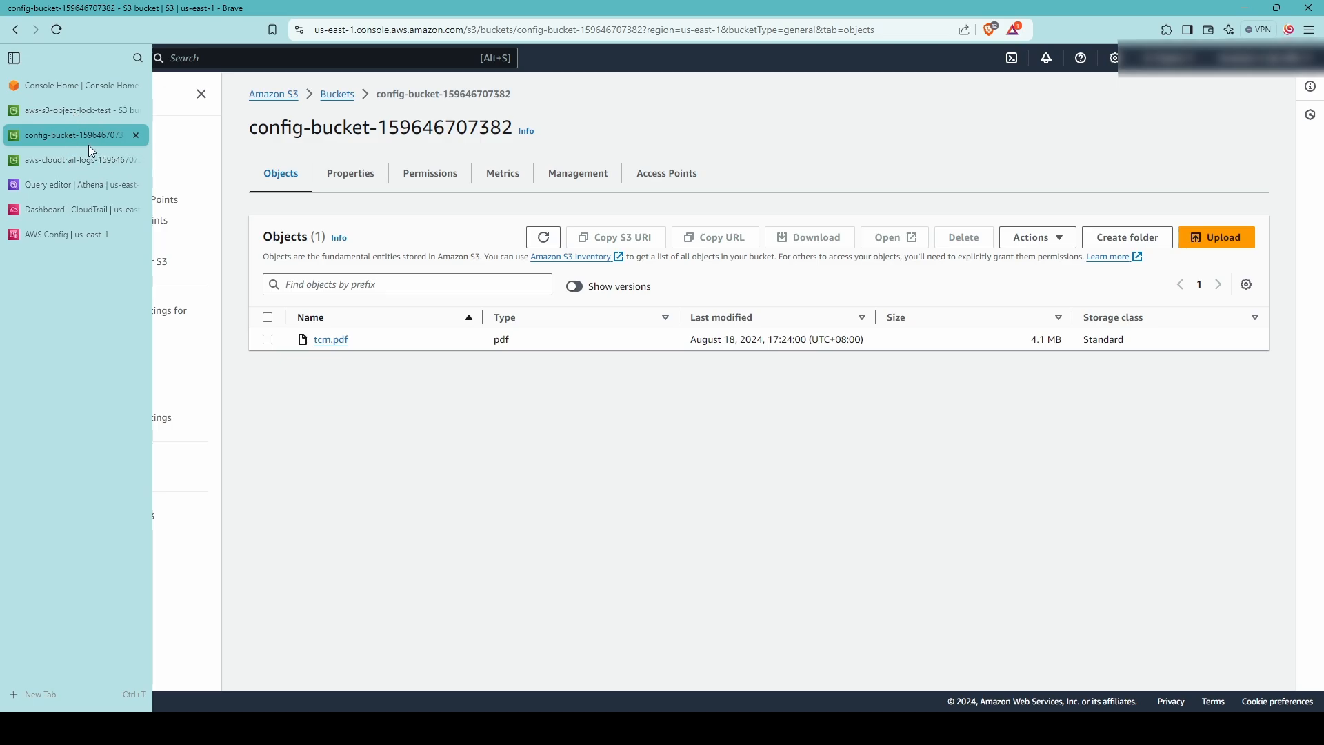
left_click(353, 174)
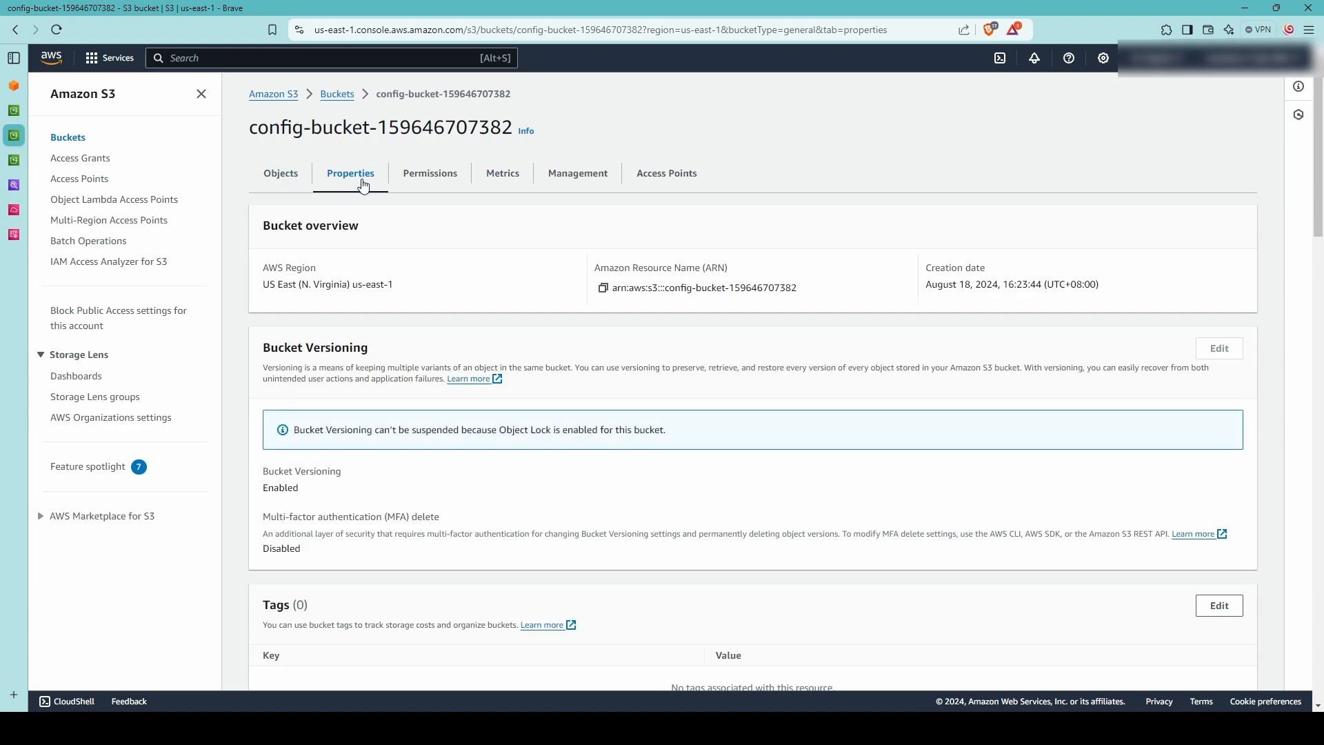
scroll(381, 395, "down", 6)
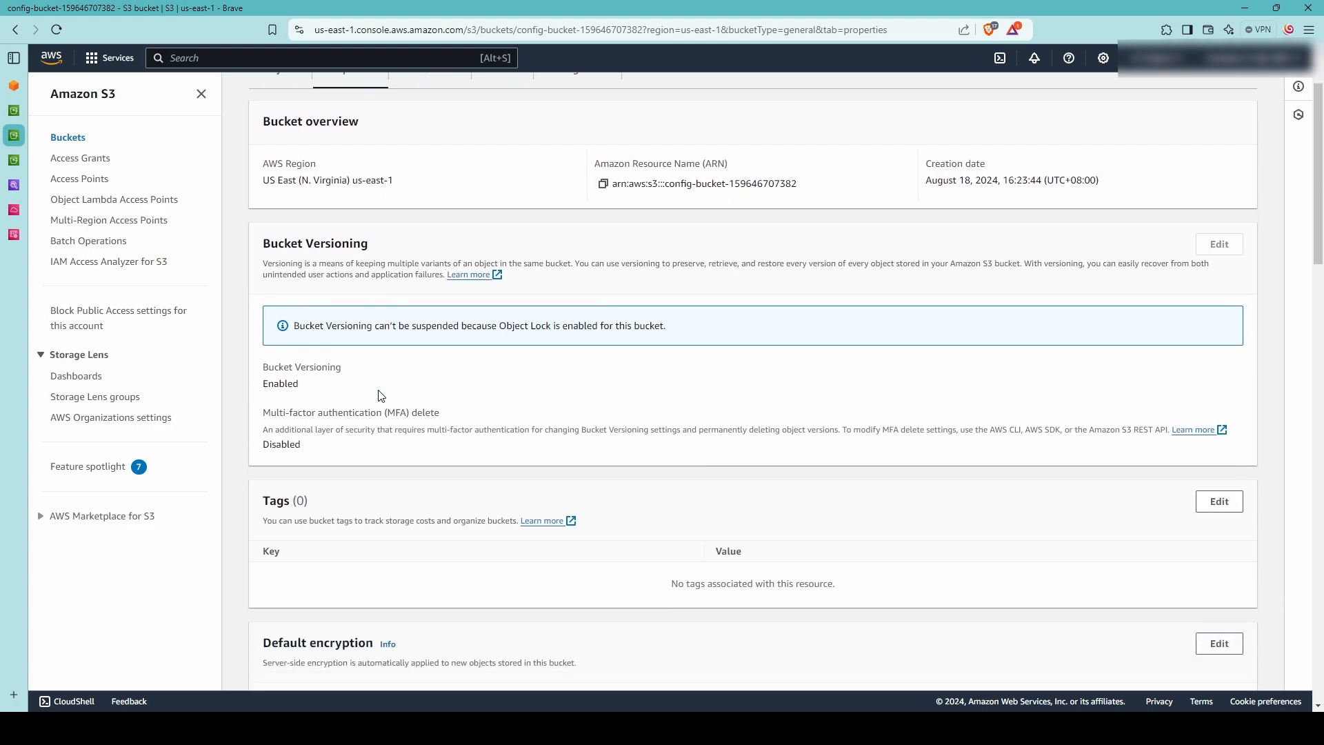
scroll(382, 397, "up", 3)
scroll(382, 397, "down", 13)
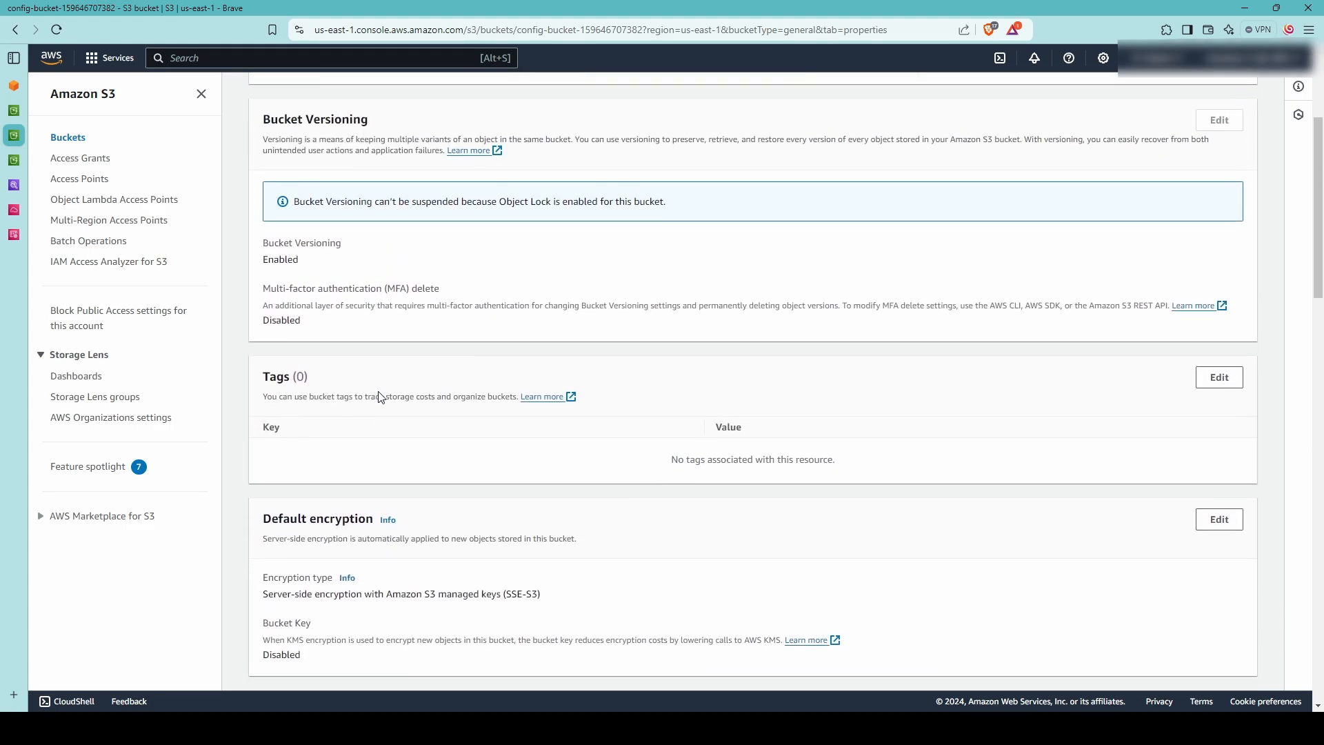
scroll(381, 398, "down", 7)
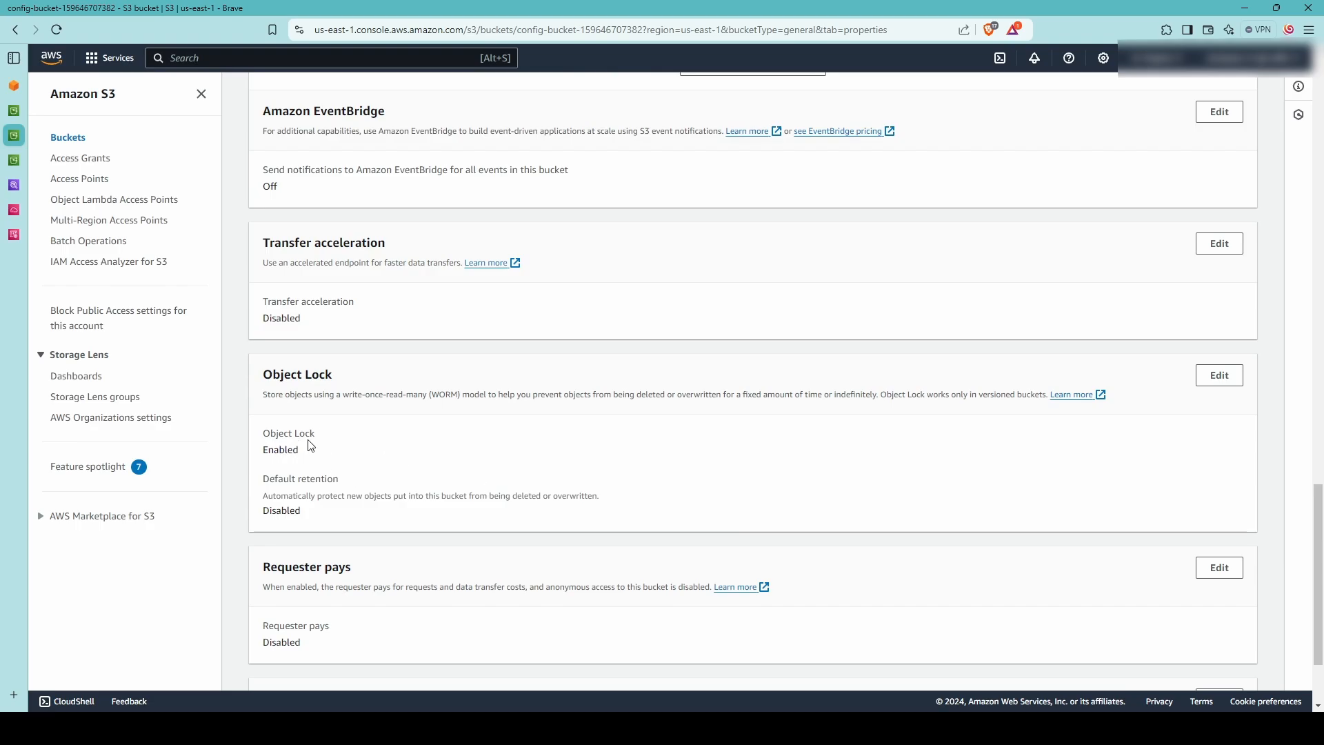
scroll(358, 452, "up", 10)
scroll(358, 453, "up", 11)
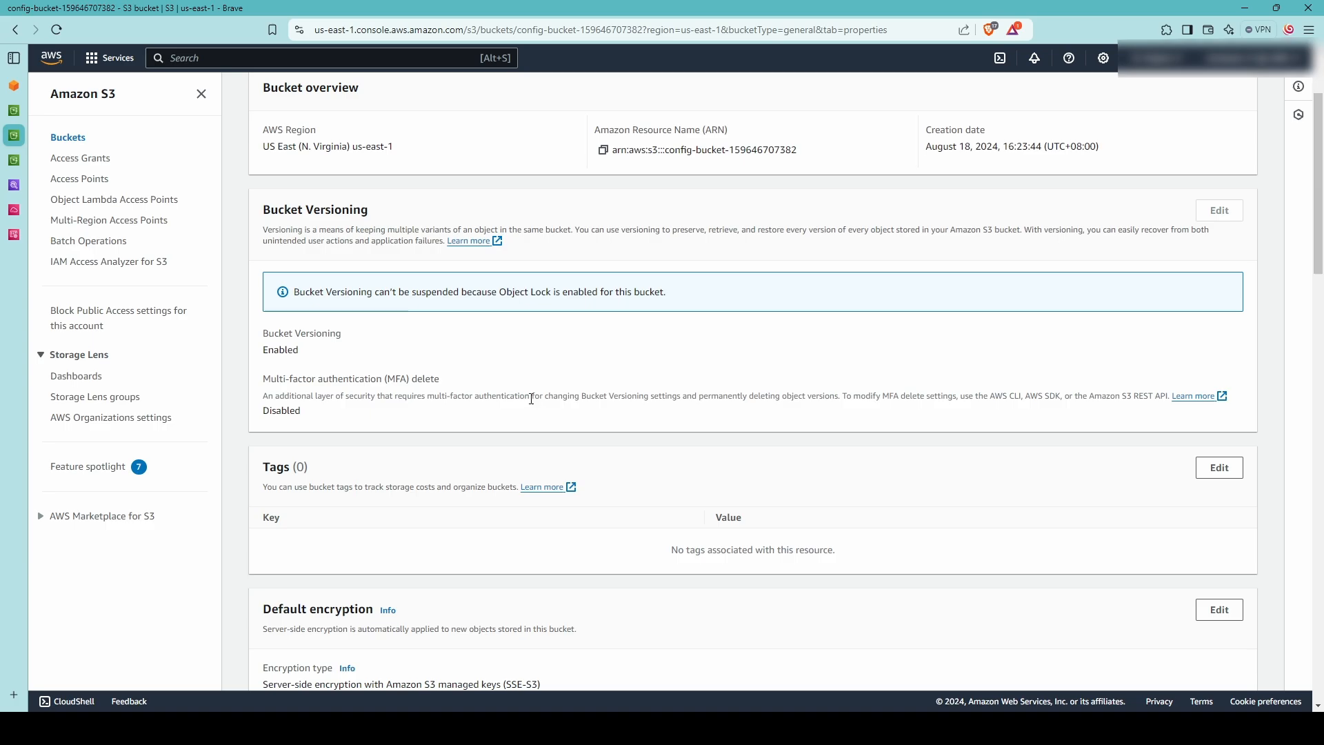
scroll(533, 403, "down", 5)
scroll(532, 404, "down", 9)
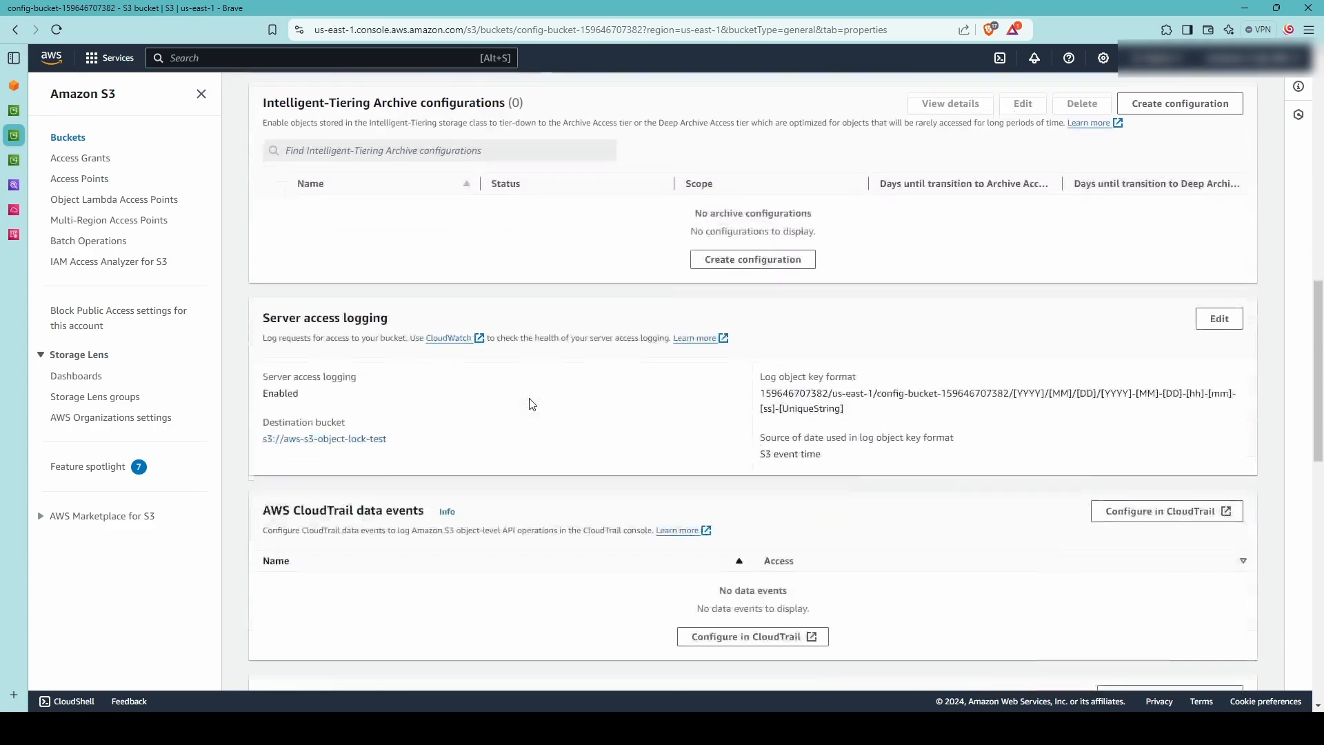
scroll(533, 403, "down", 9)
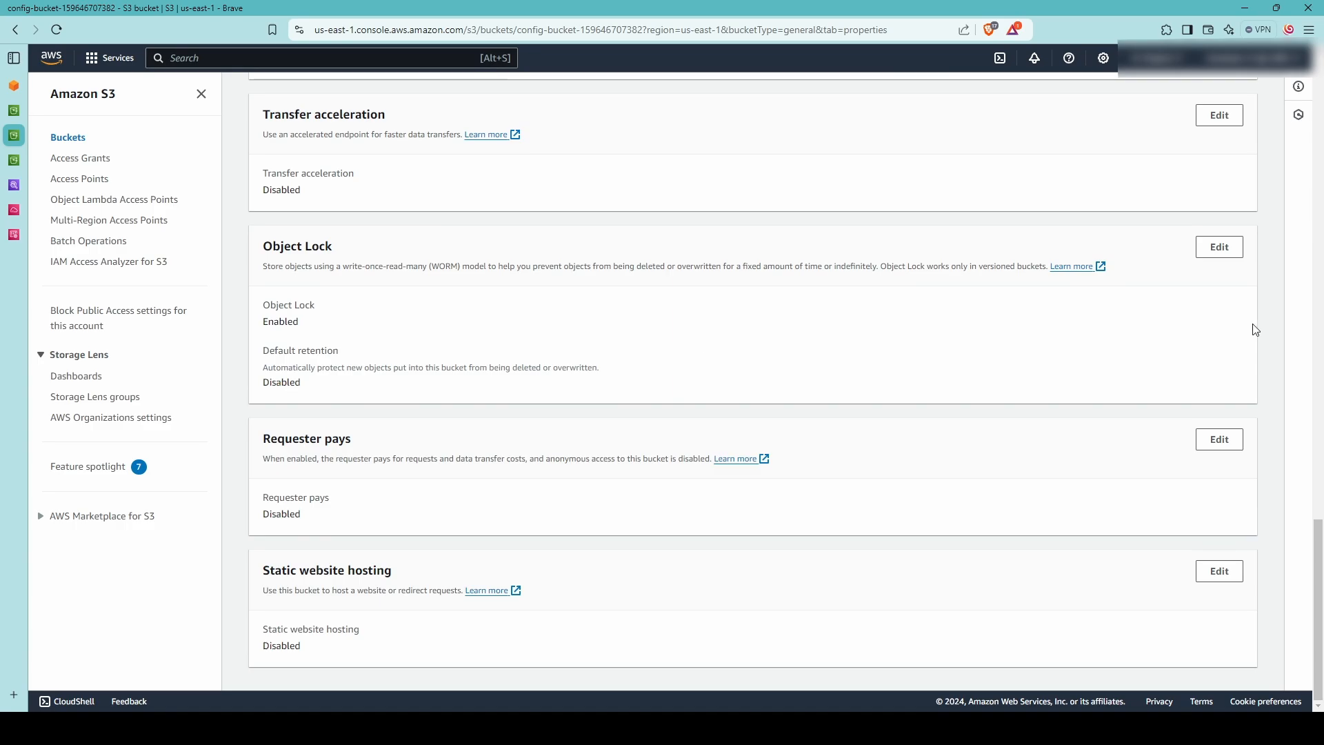
- Enable default Object Lock retention for the config bucket in Governance mode with a 1-day period, and save the changes
left_click(1219, 247)
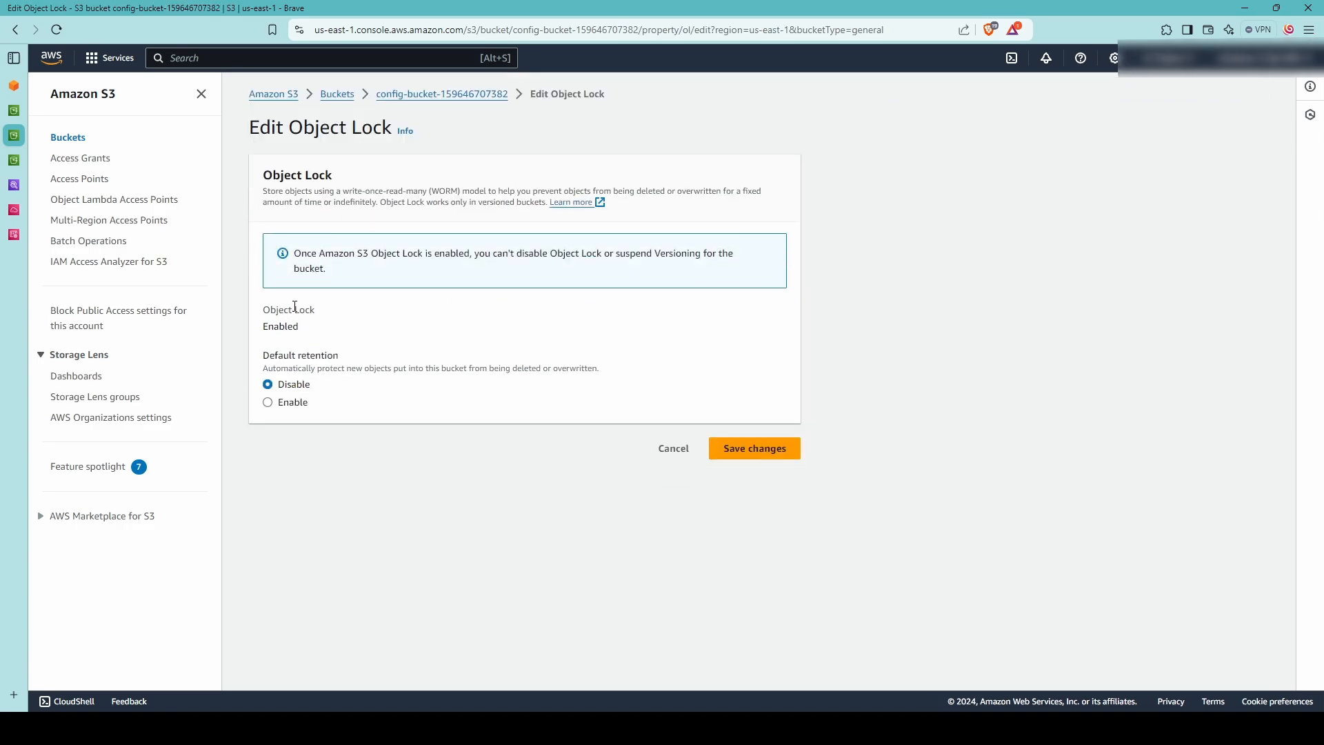
left_click(295, 407)
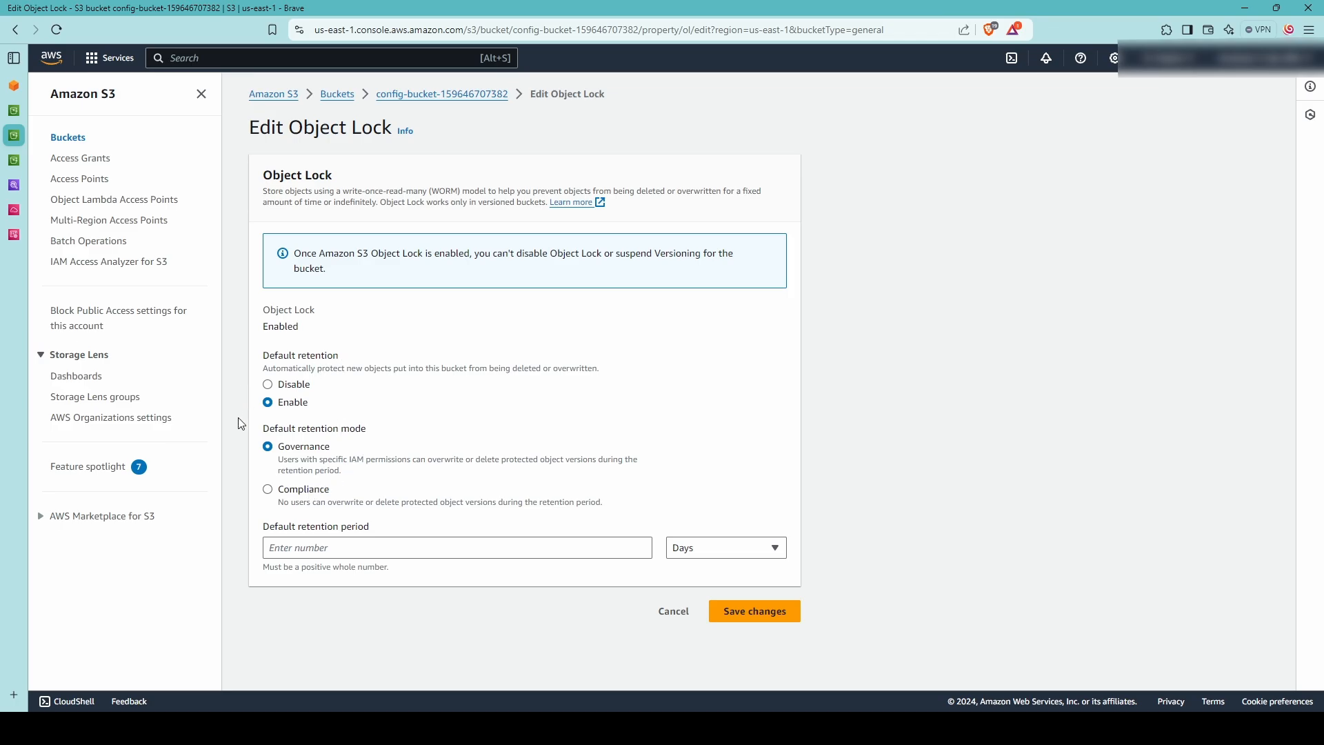
left_click(330, 546)
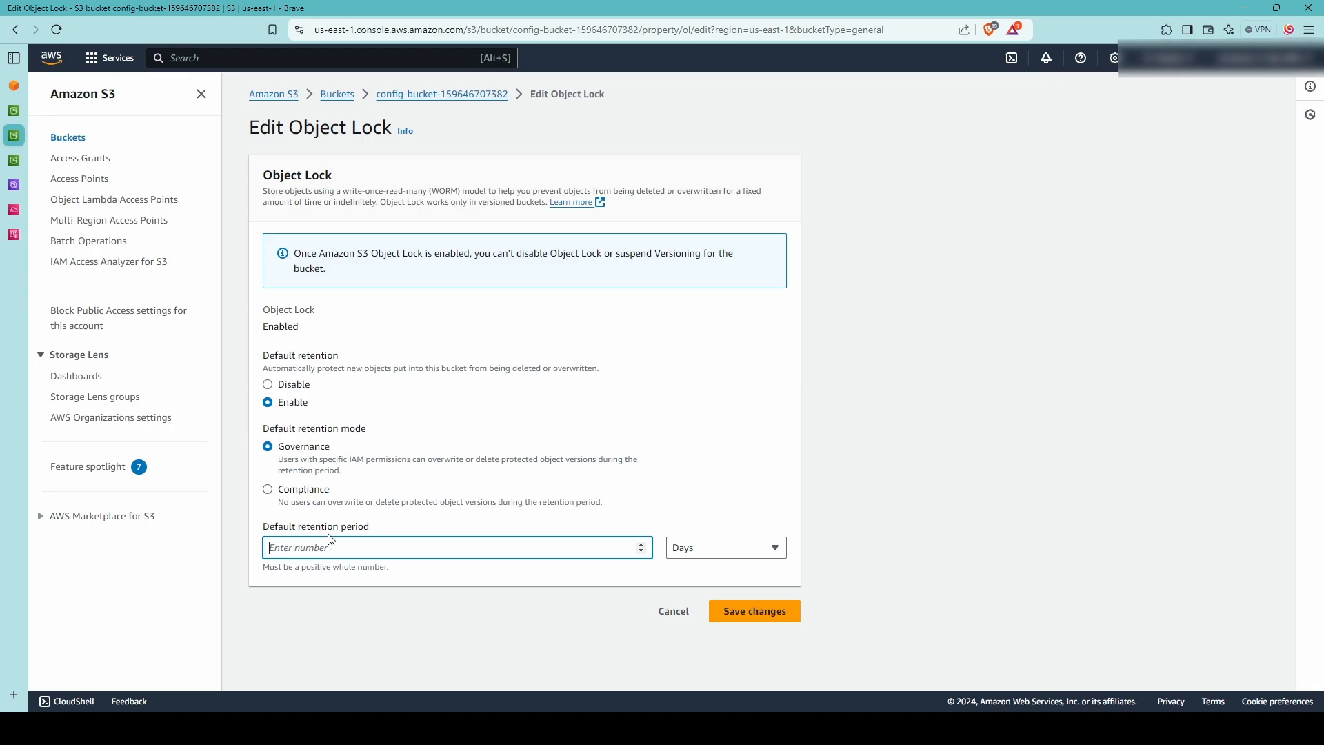
type("1")
left_click(751, 614)
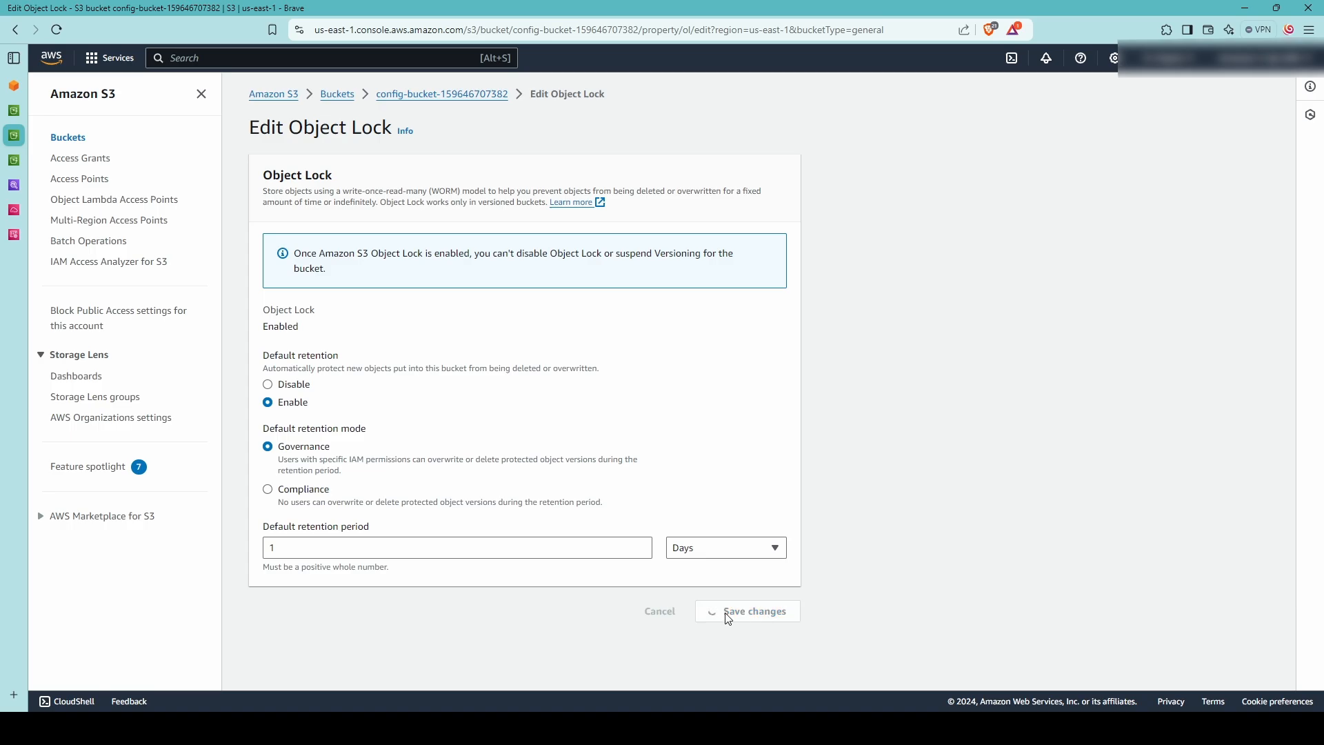
- Review the saved Object Lock default retention mode and period in the bucket's properties
scroll(844, 569, "down", 3)
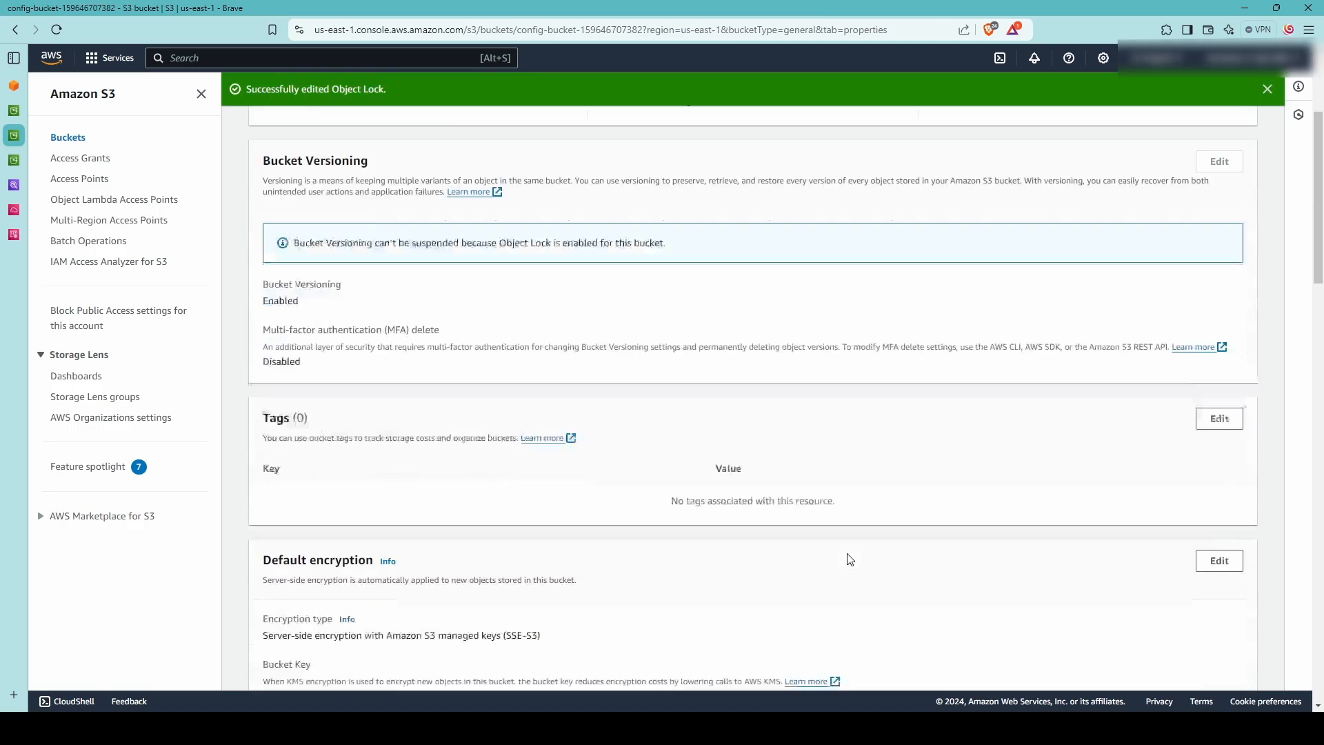
scroll(862, 548, "down", 5)
scroll(873, 541, "down", 4)
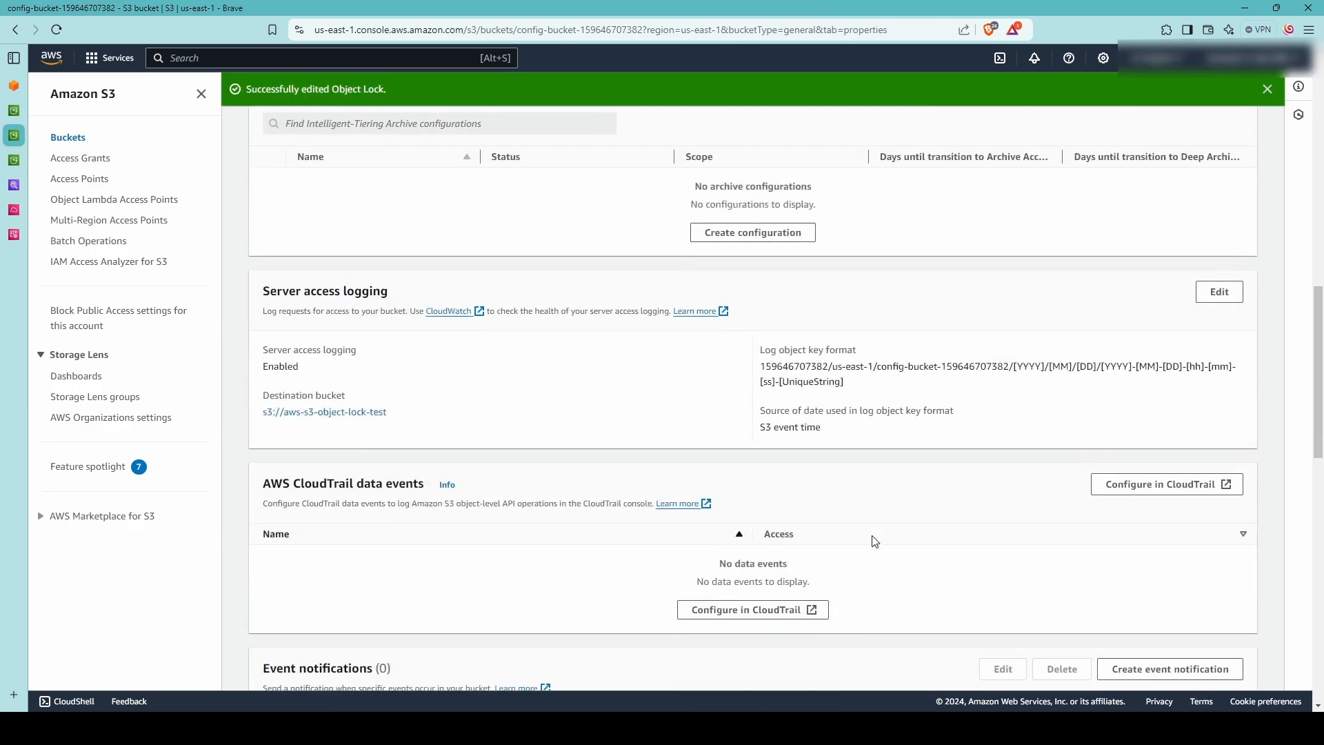
scroll(874, 541, "down", 8)
scroll(874, 541, "down", 3)
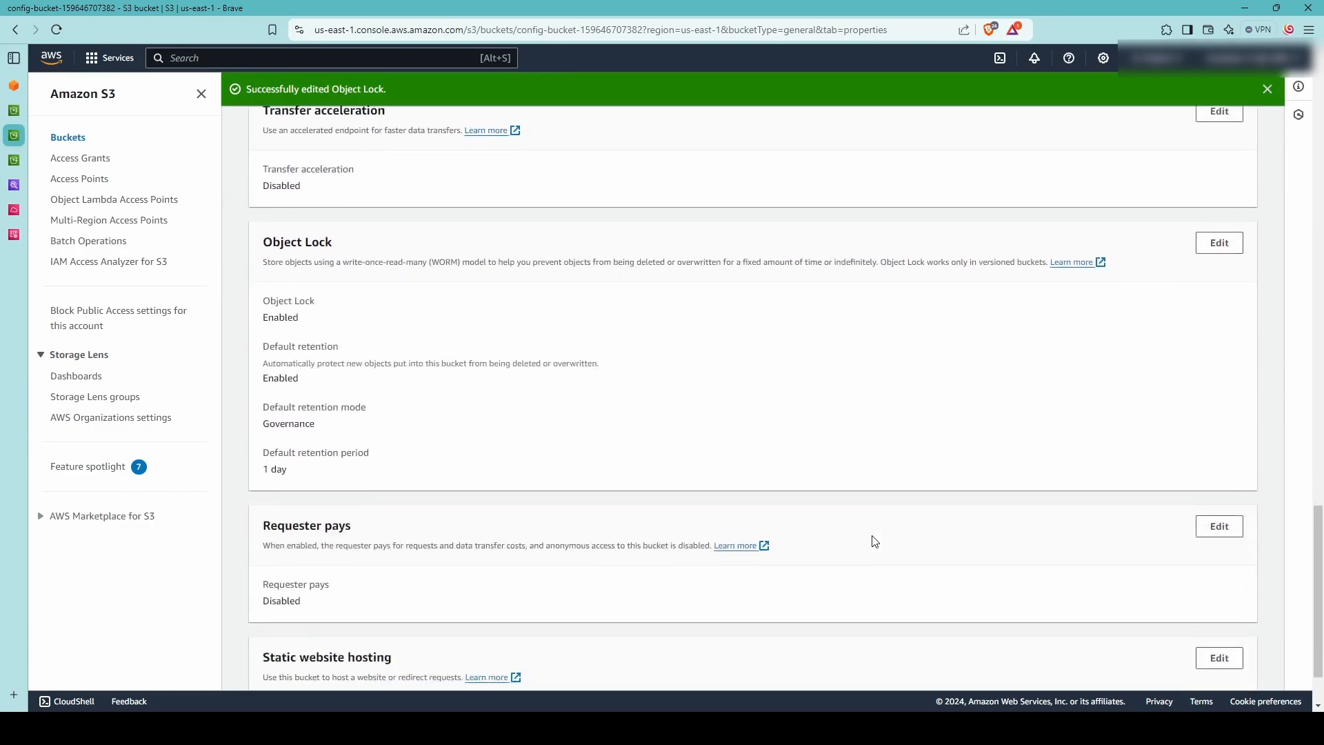
scroll(874, 541, "down", 2)
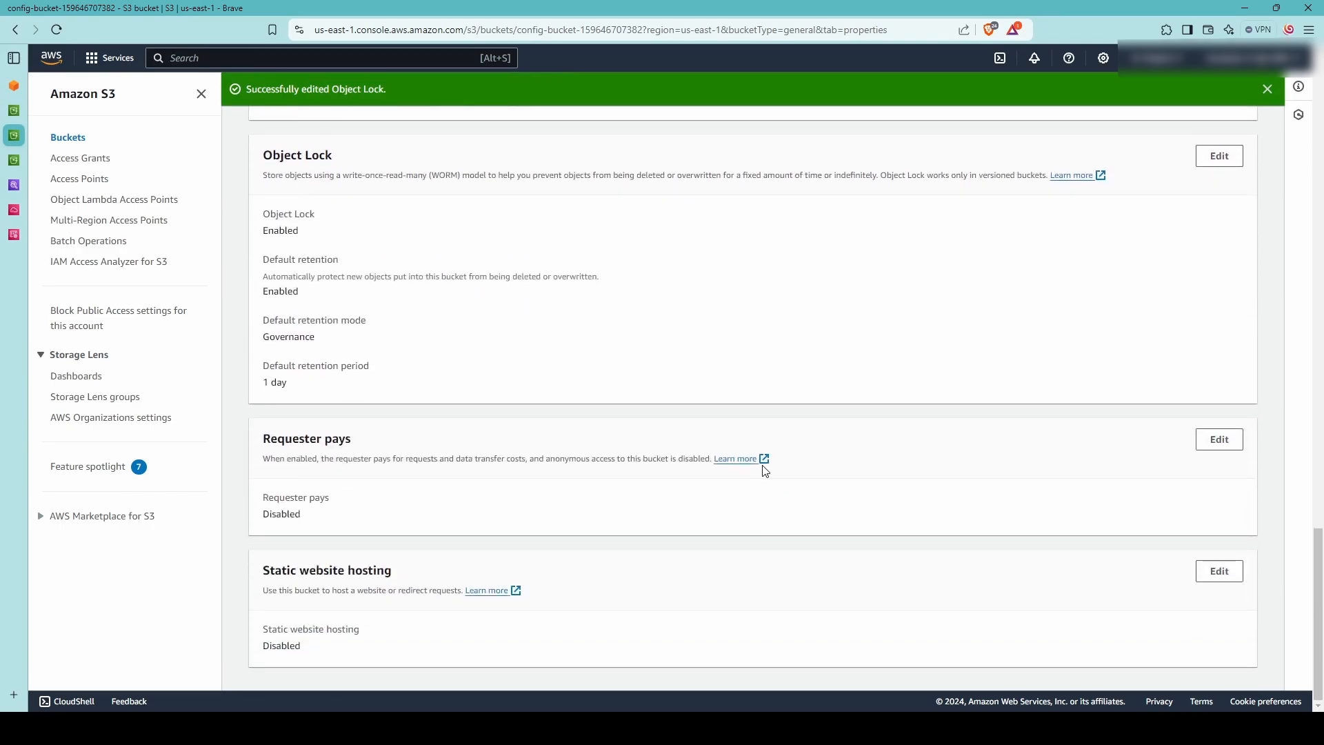
scroll(734, 450, "up", 9)
scroll(734, 447, "up", 13)
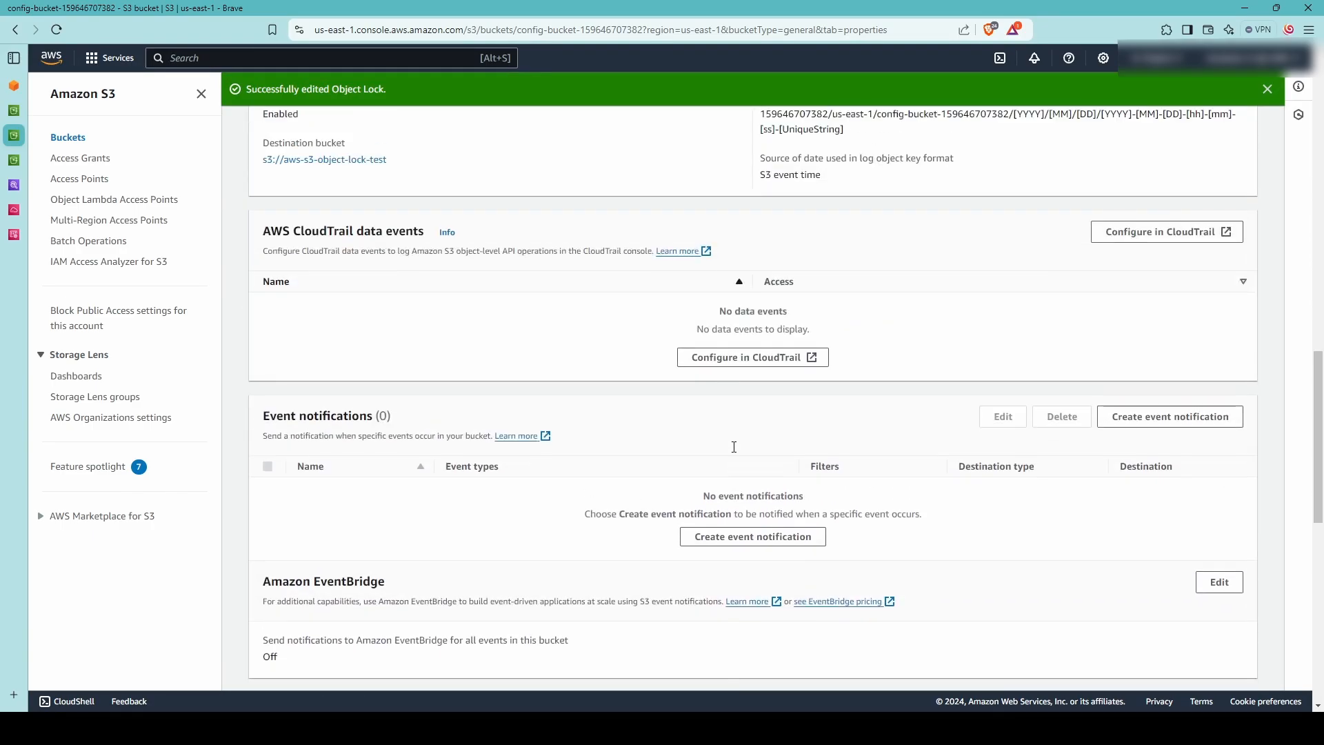
scroll(734, 446, "up", 8)
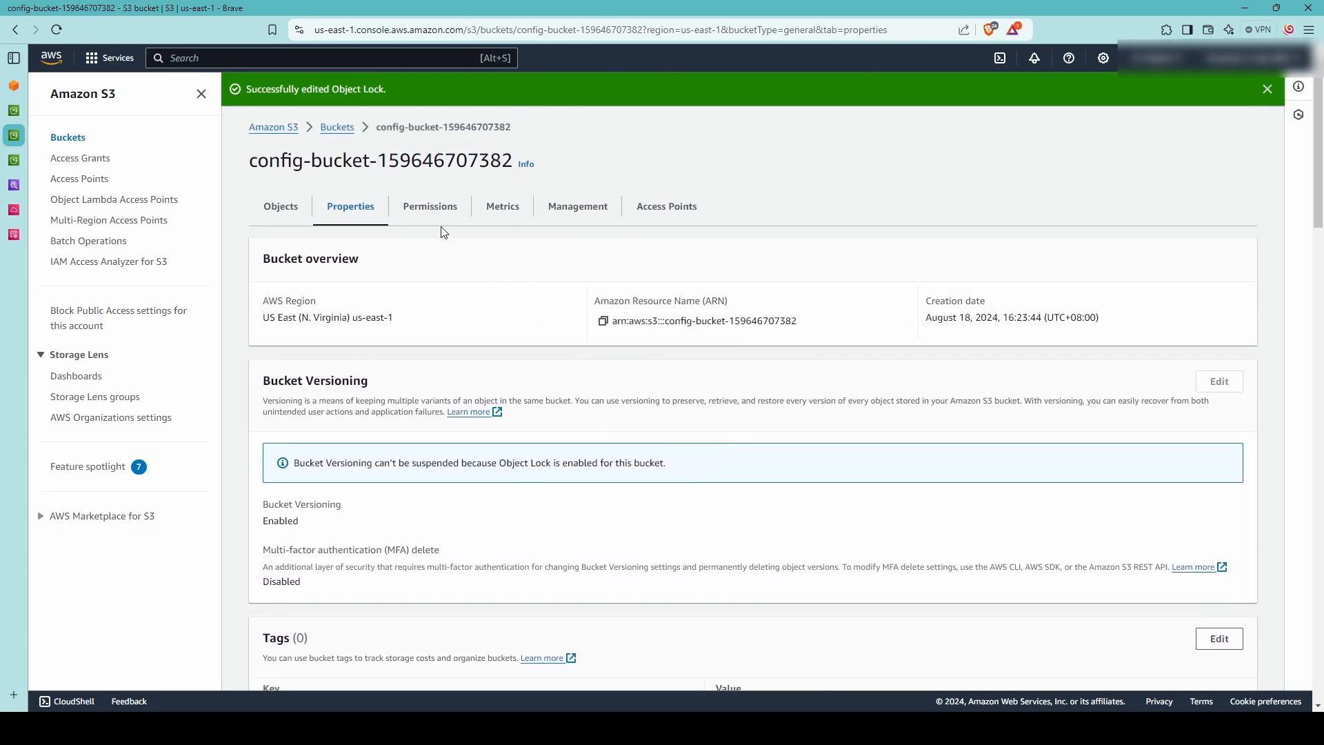
- Look through the bucket's permissions, including its public access block, bucket policy, object ownership and access control list
left_click(426, 206)
scroll(404, 217, "down", 4)
scroll(404, 217, "down", 10)
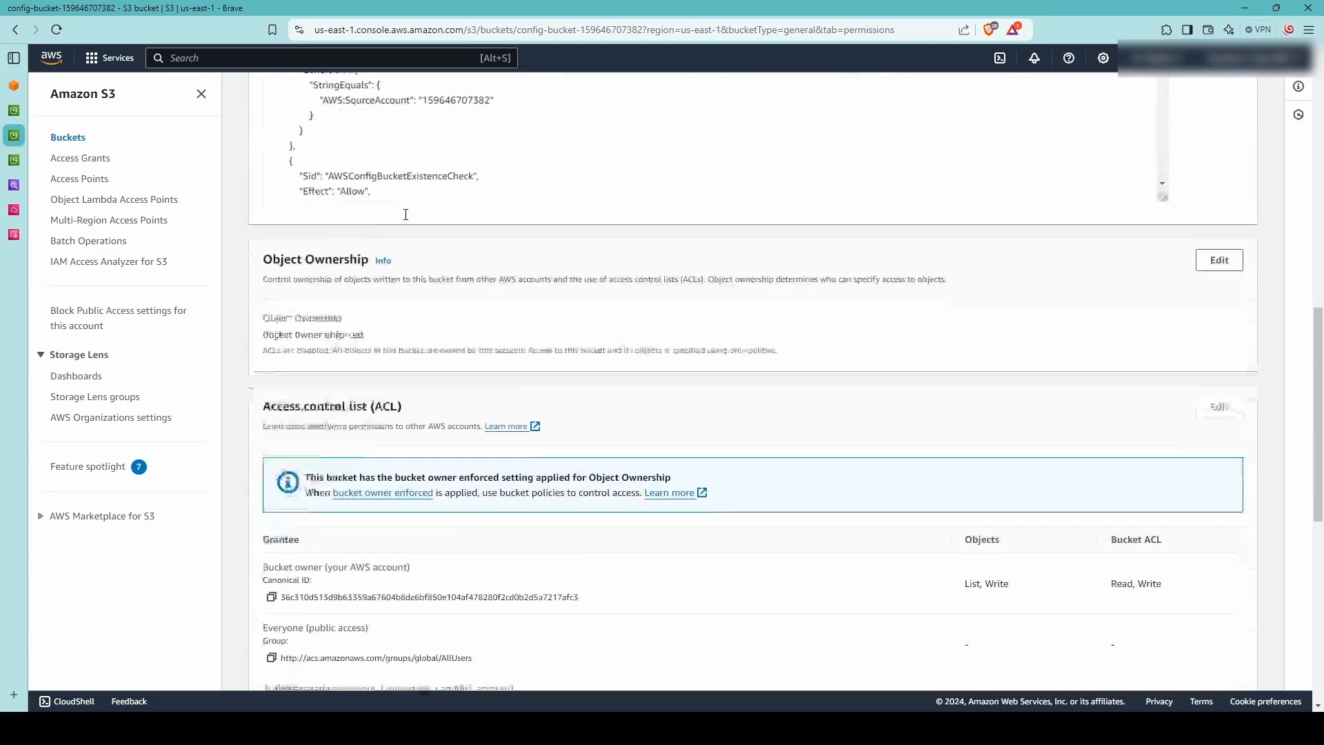
scroll(406, 214, "up", 12)
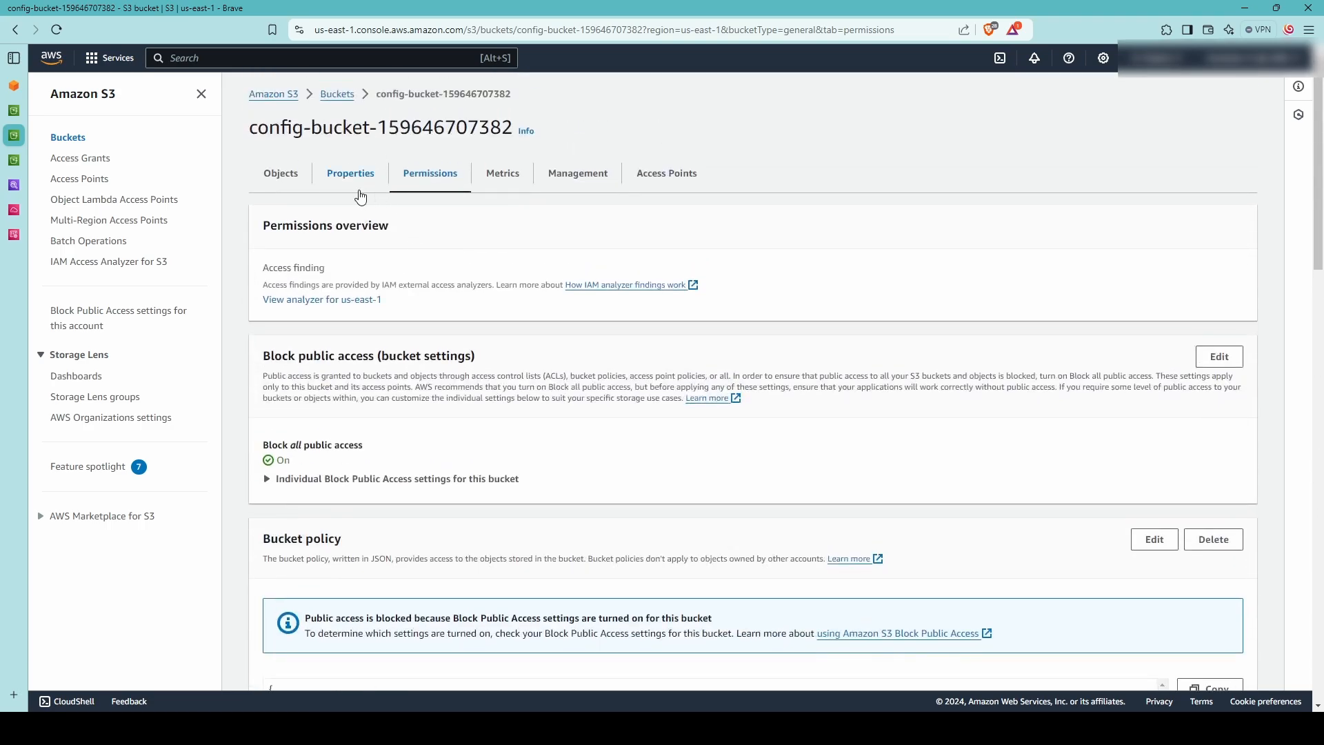
- Open tcm.pdf from the bucket's objects and check its Object Lock legal hold, retention settings and available object actions
left_click(265, 177)
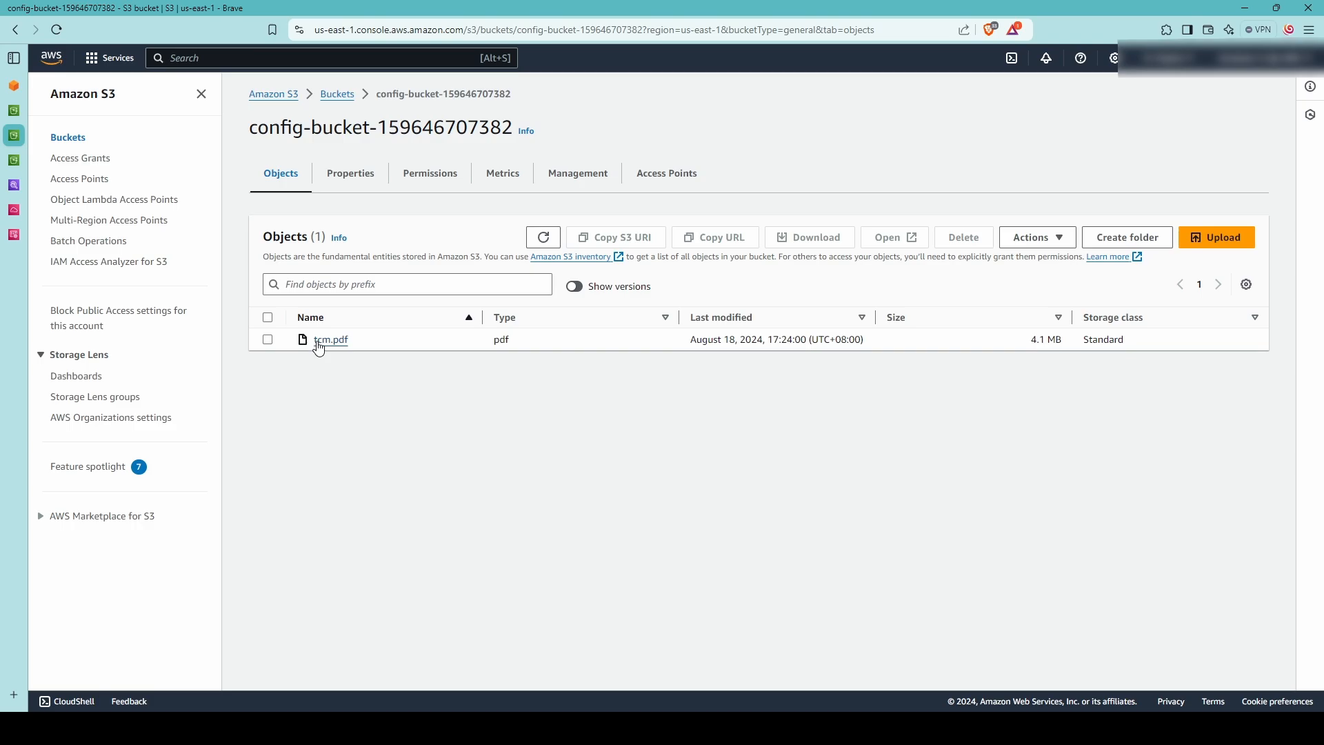
left_click(319, 342)
scroll(463, 371, "down", 15)
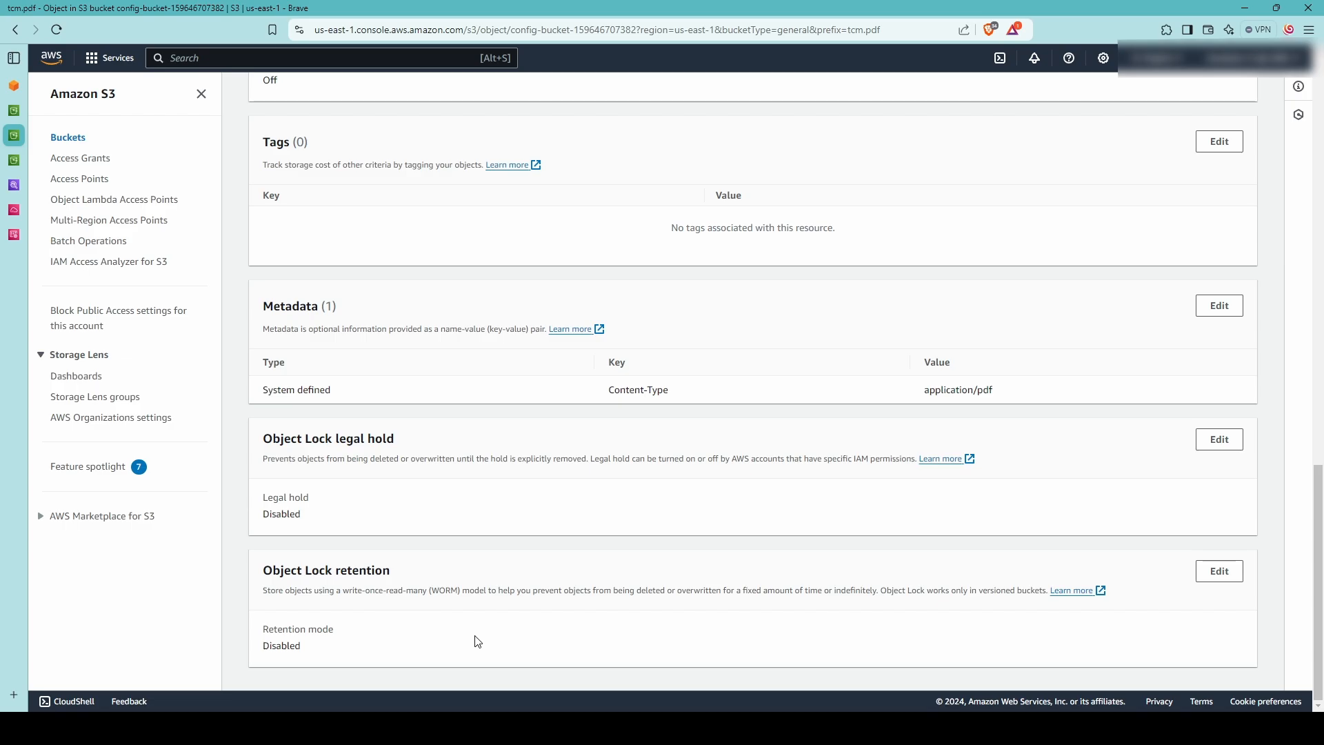
scroll(582, 515, "up", 15)
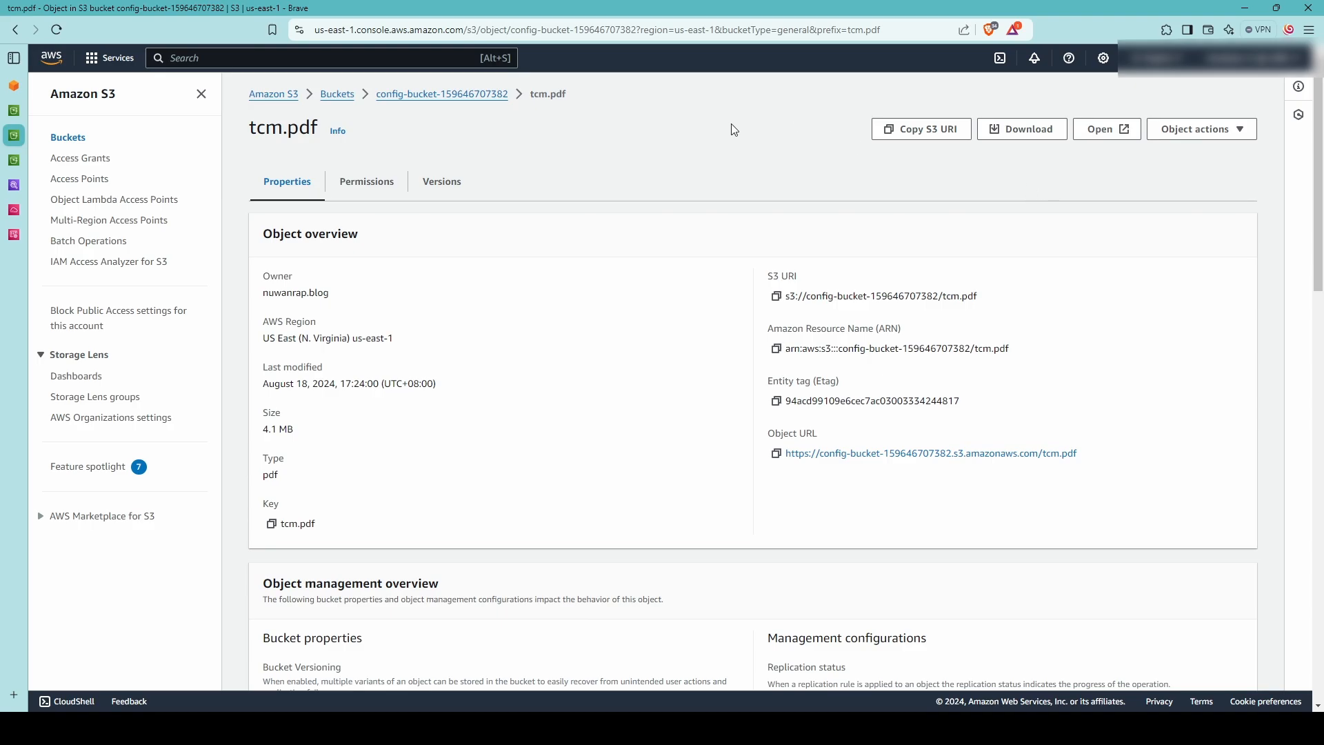
left_click(1219, 133)
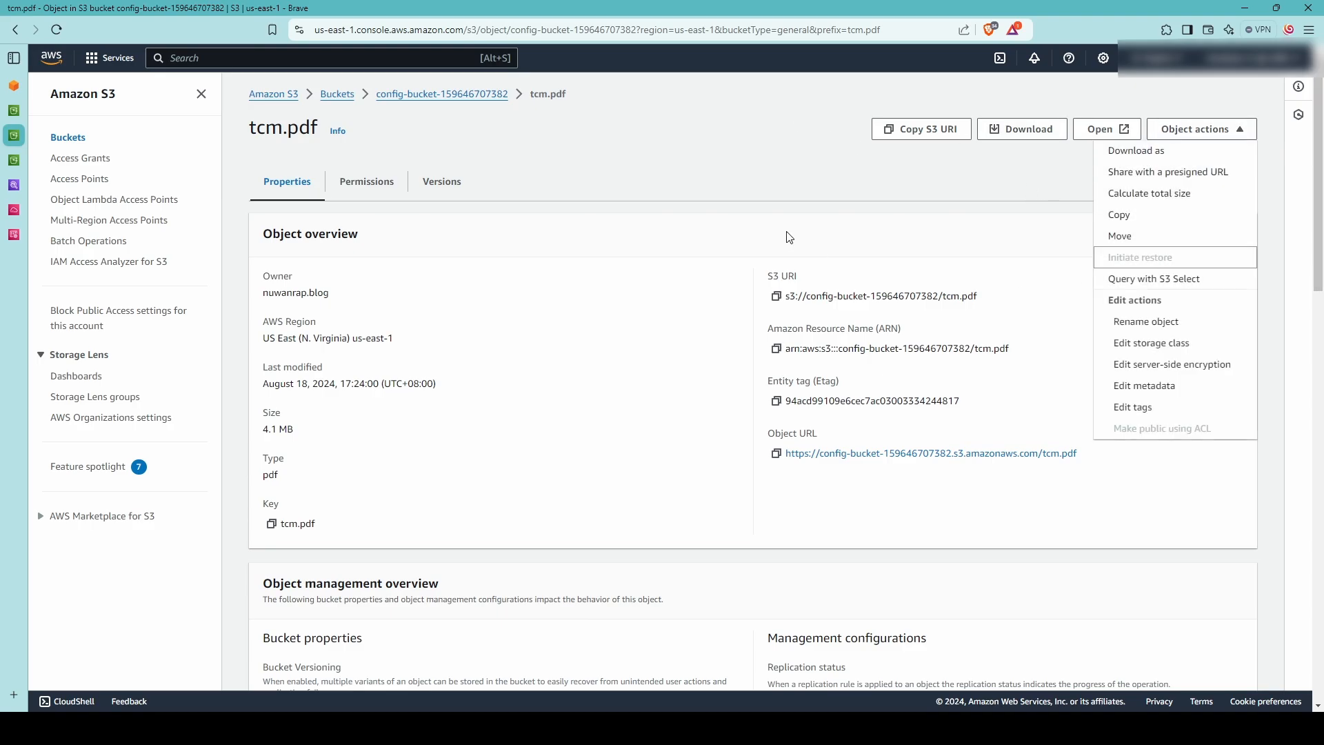
- Return to the bucket, show object versions and permanently delete the tcm.pdf version, confirming with "permanently delete"
left_click(463, 103)
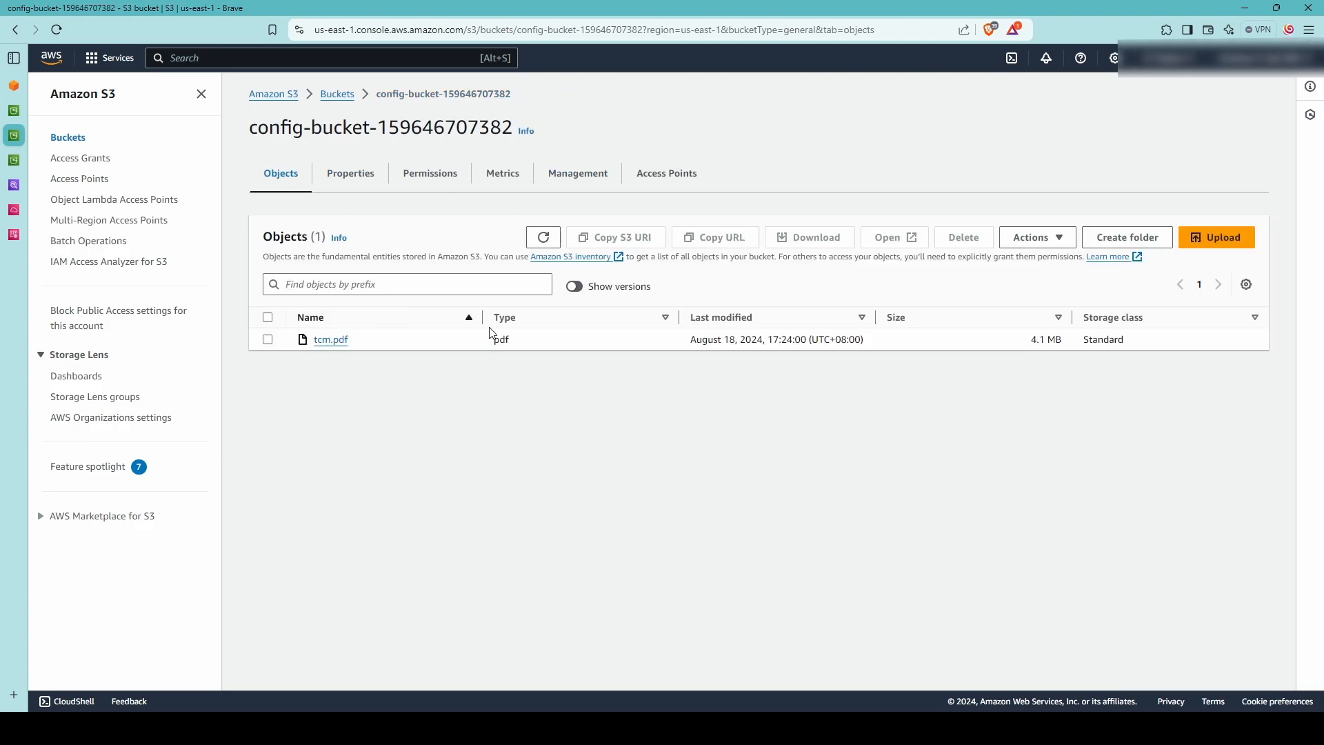
left_click(574, 286)
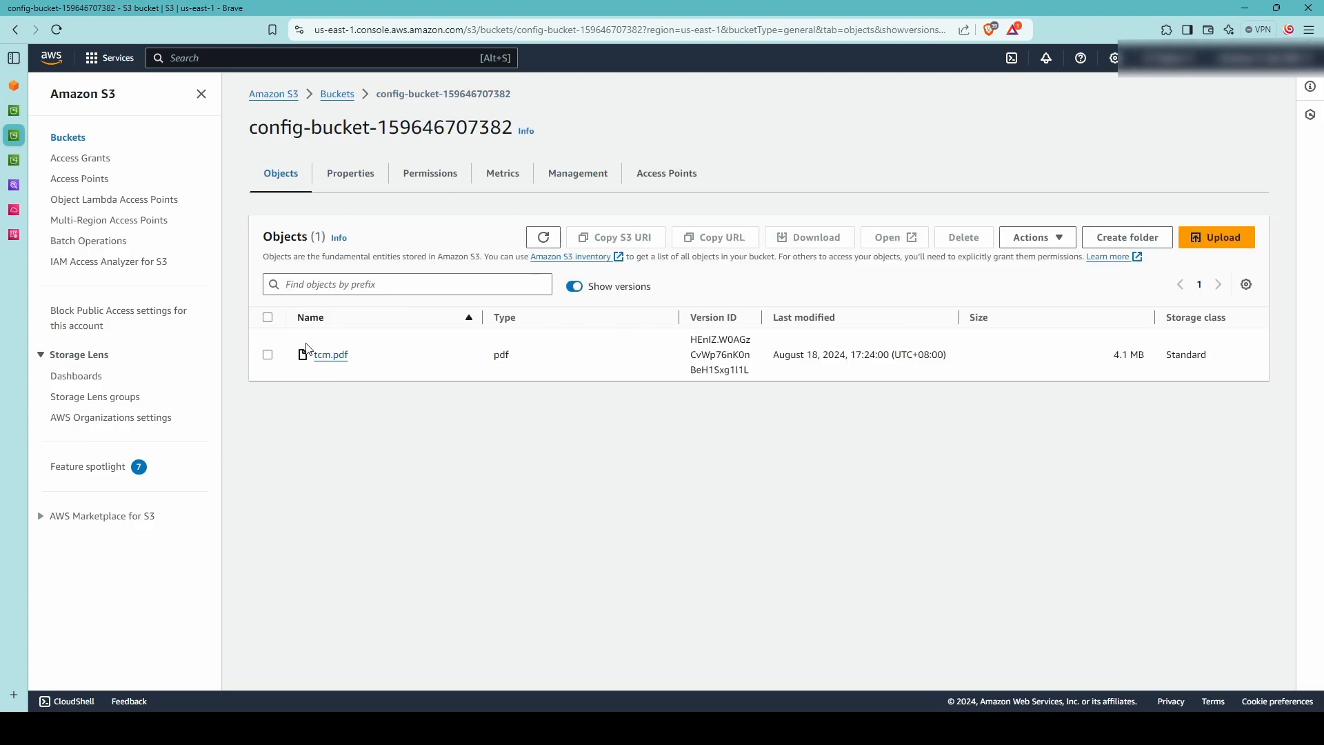
left_click(268, 318)
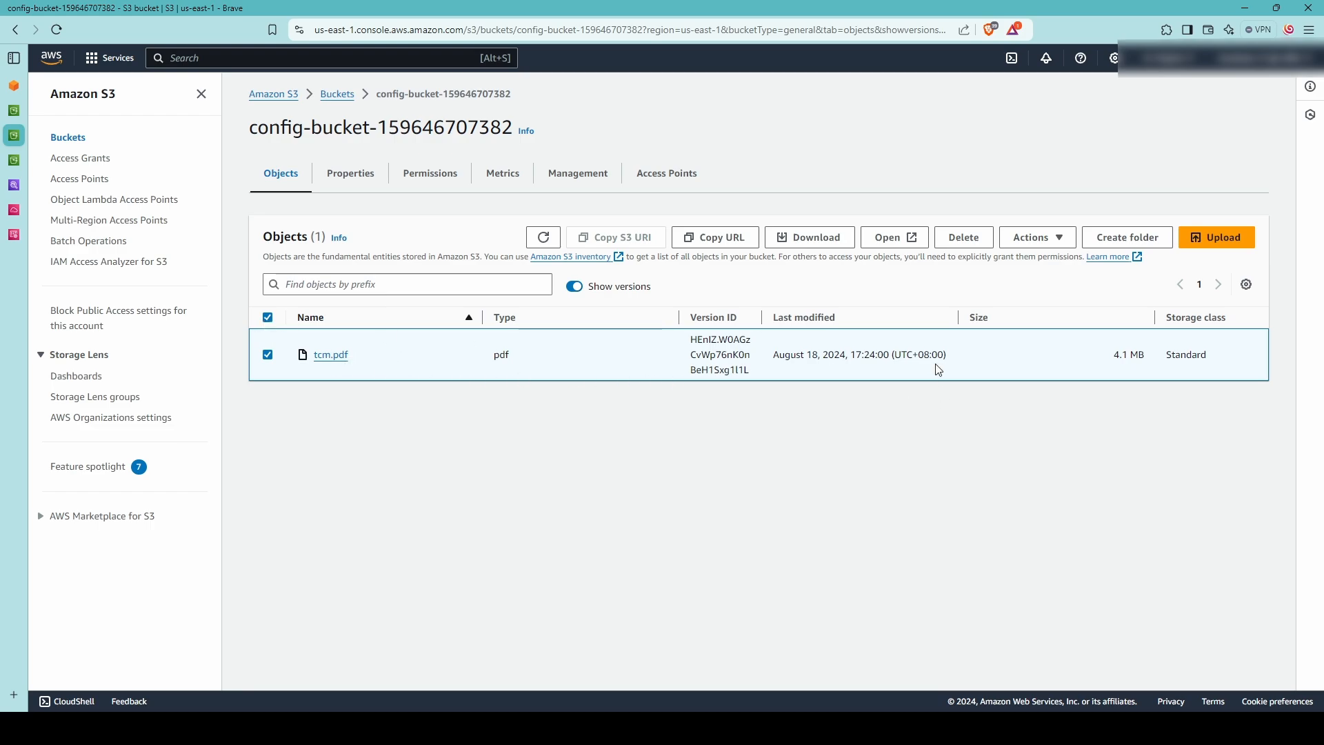
left_click(970, 245)
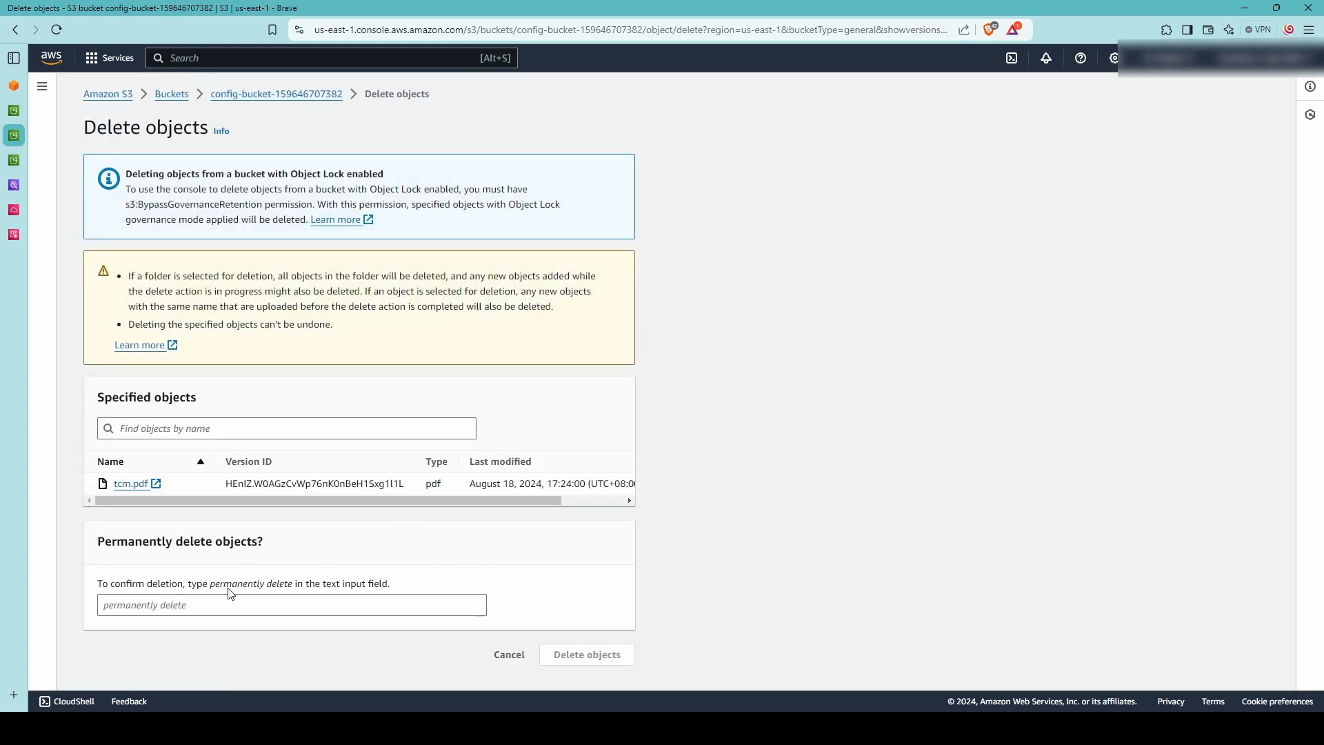
left_click_drag(210, 584, 295, 592)
key("ctrl+c")
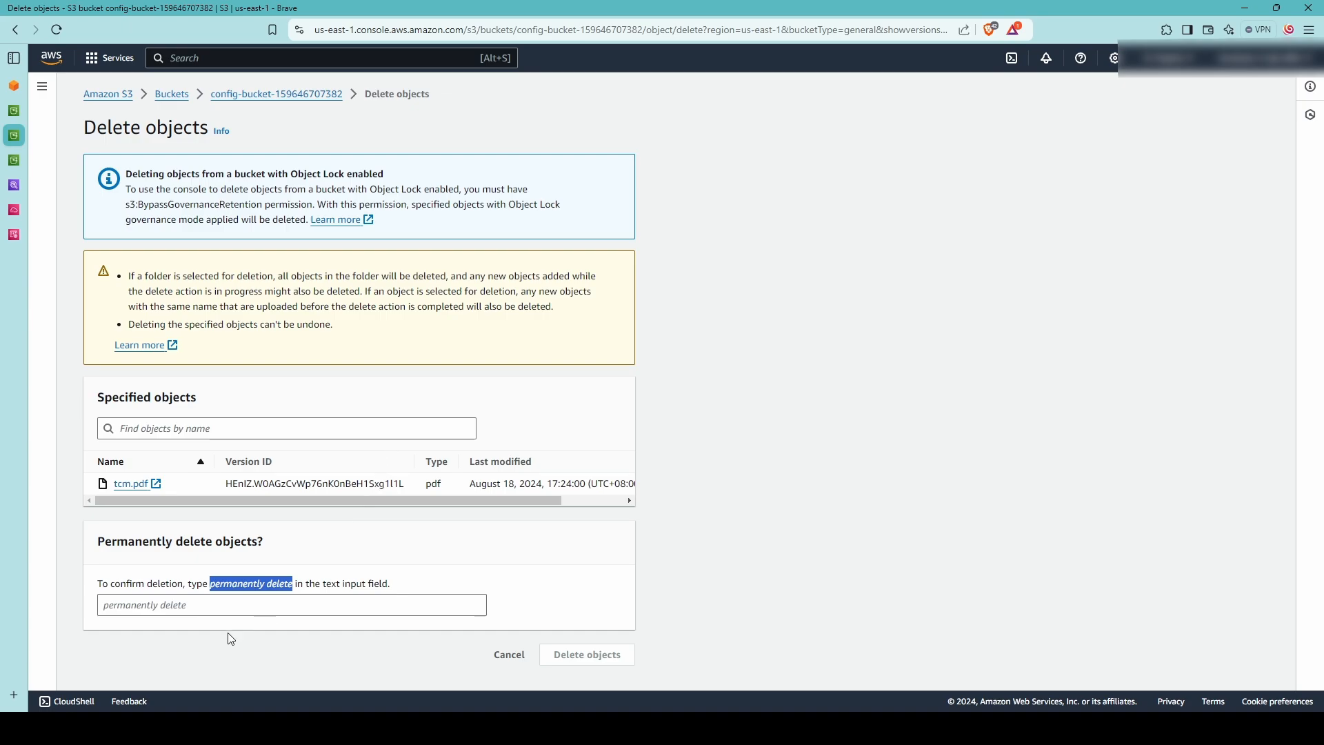
left_click(269, 606)
key("ctrl+v")
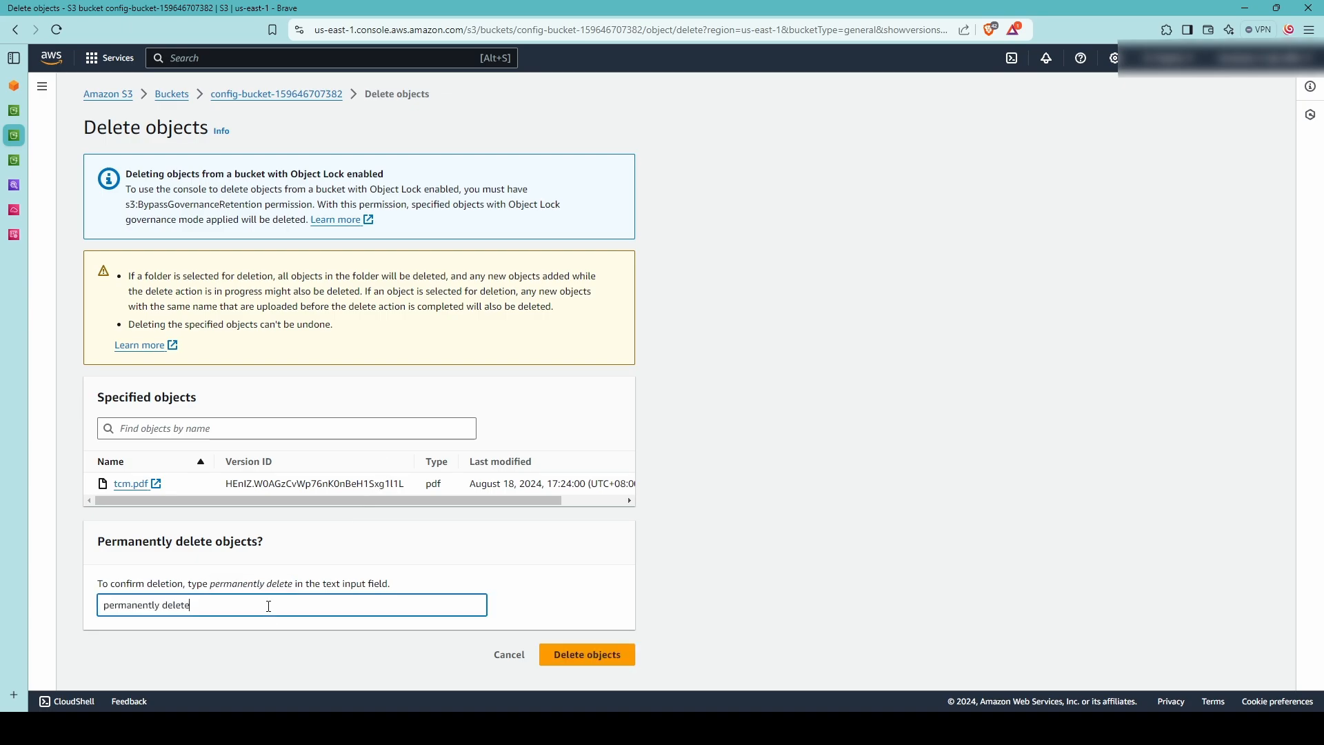
left_click(600, 660)
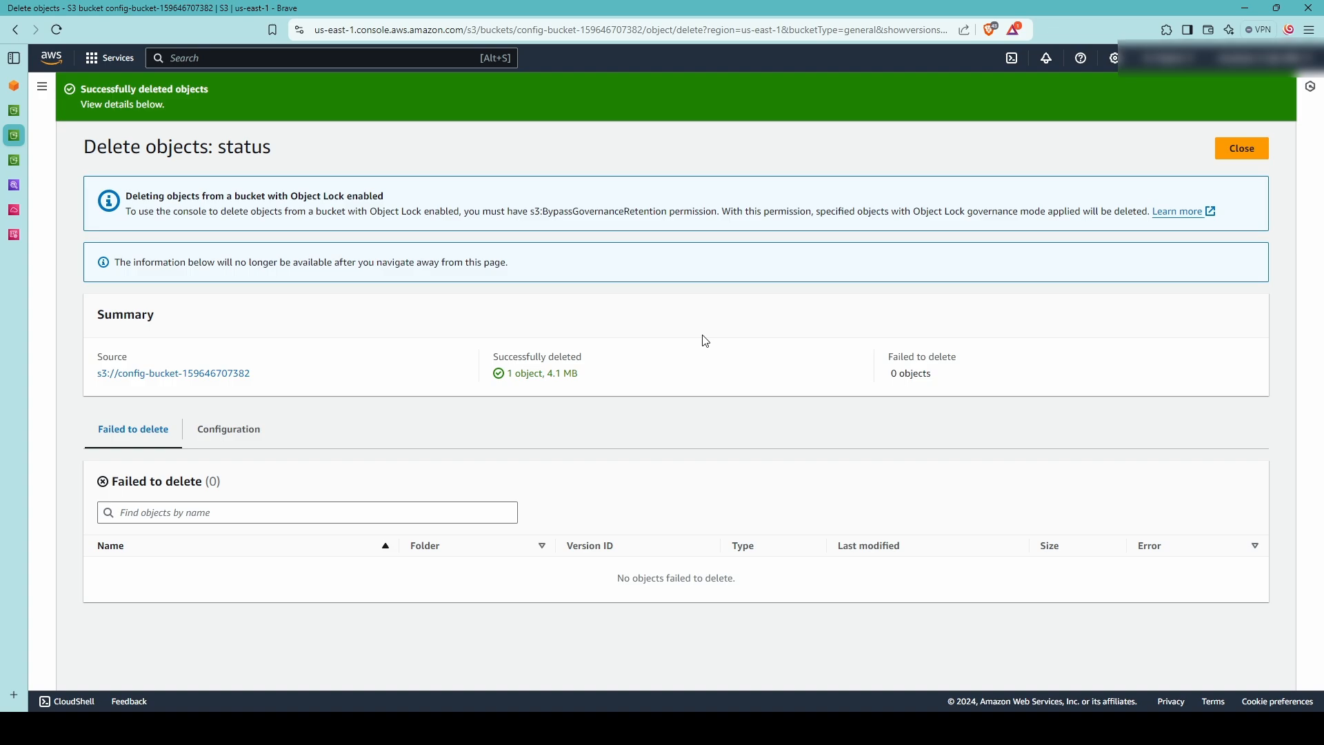
- Go back to the source bucket from the deletion status and recheck the Object Lock settings in its properties
left_click(186, 376)
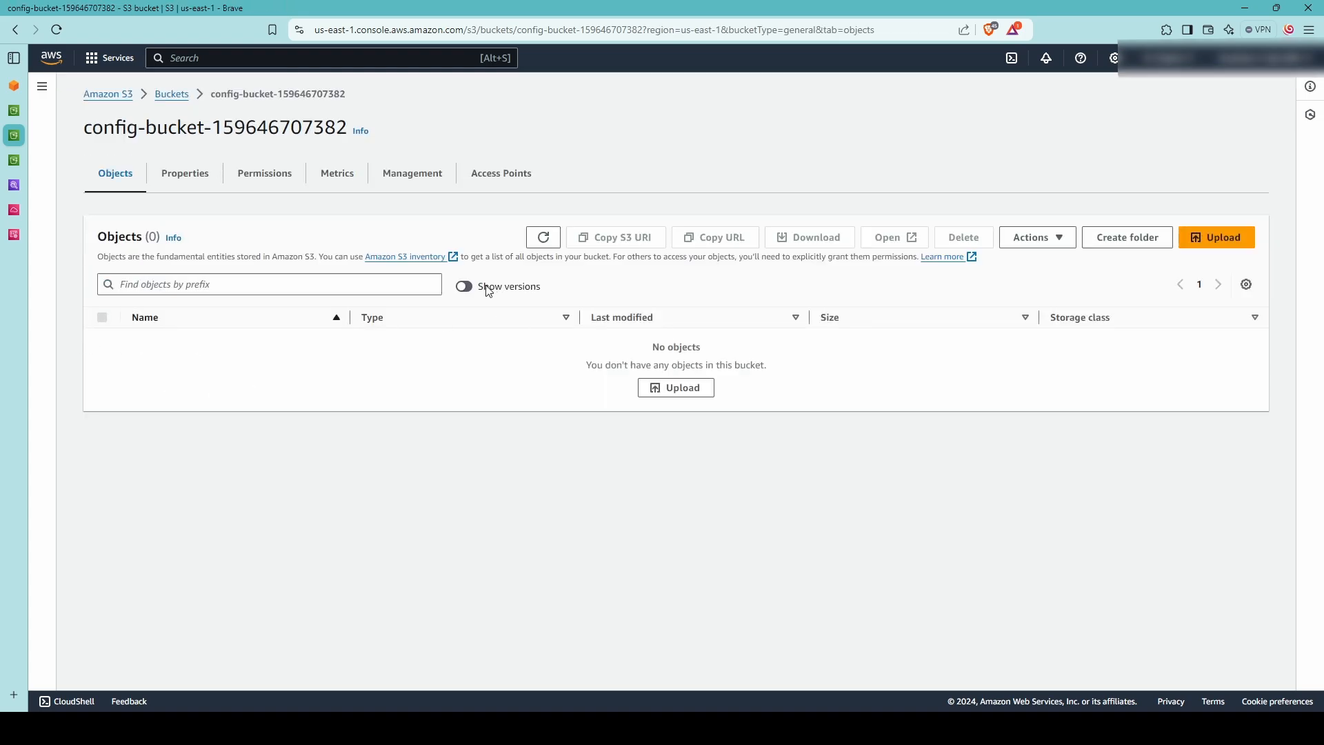
left_click(183, 175)
scroll(385, 389, "down", 1)
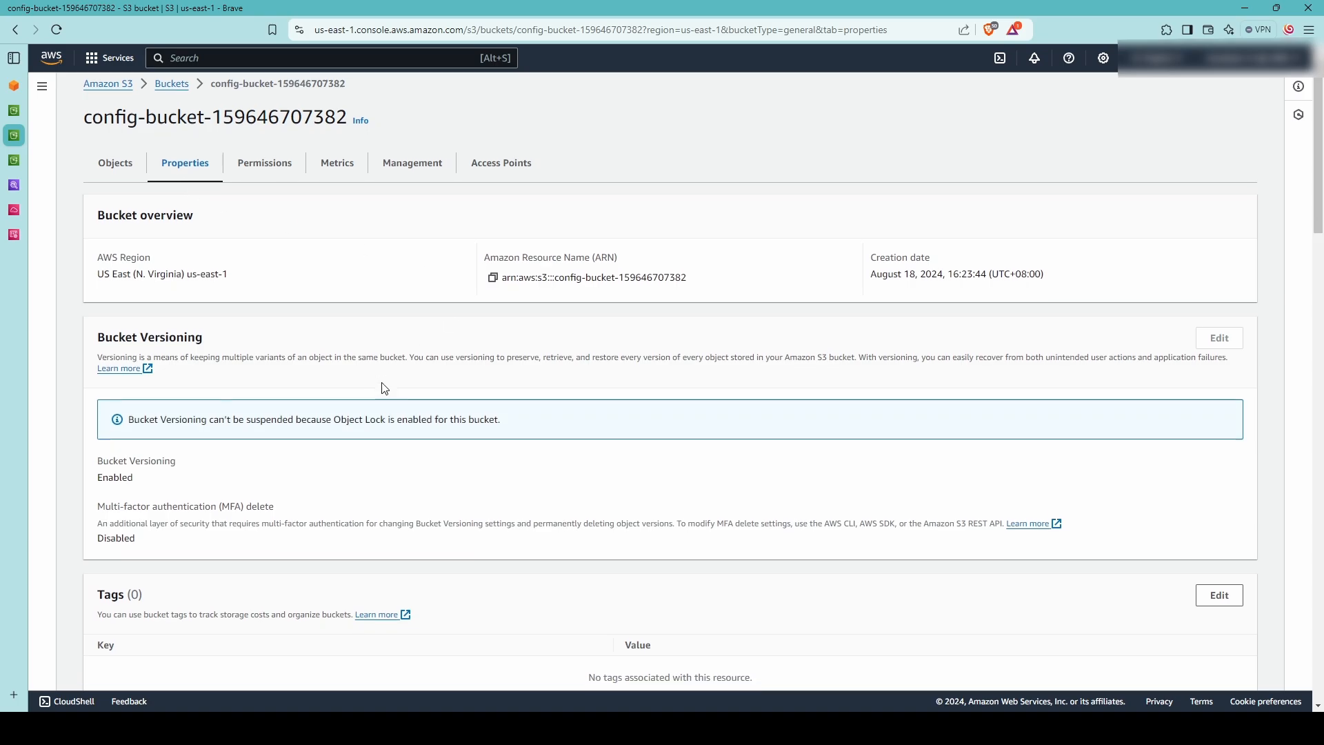
scroll(385, 388, "down", 20)
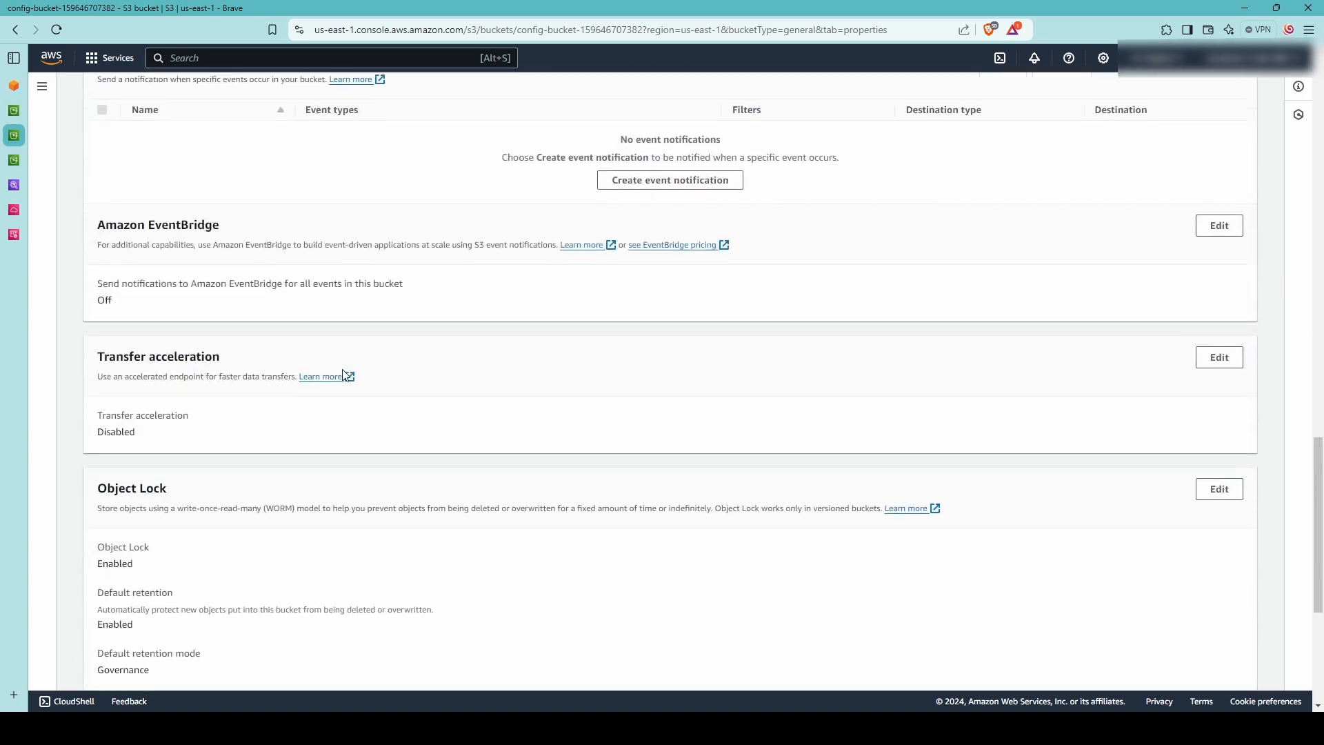
scroll(342, 375, "down", 4)
scroll(185, 396, "up", 20)
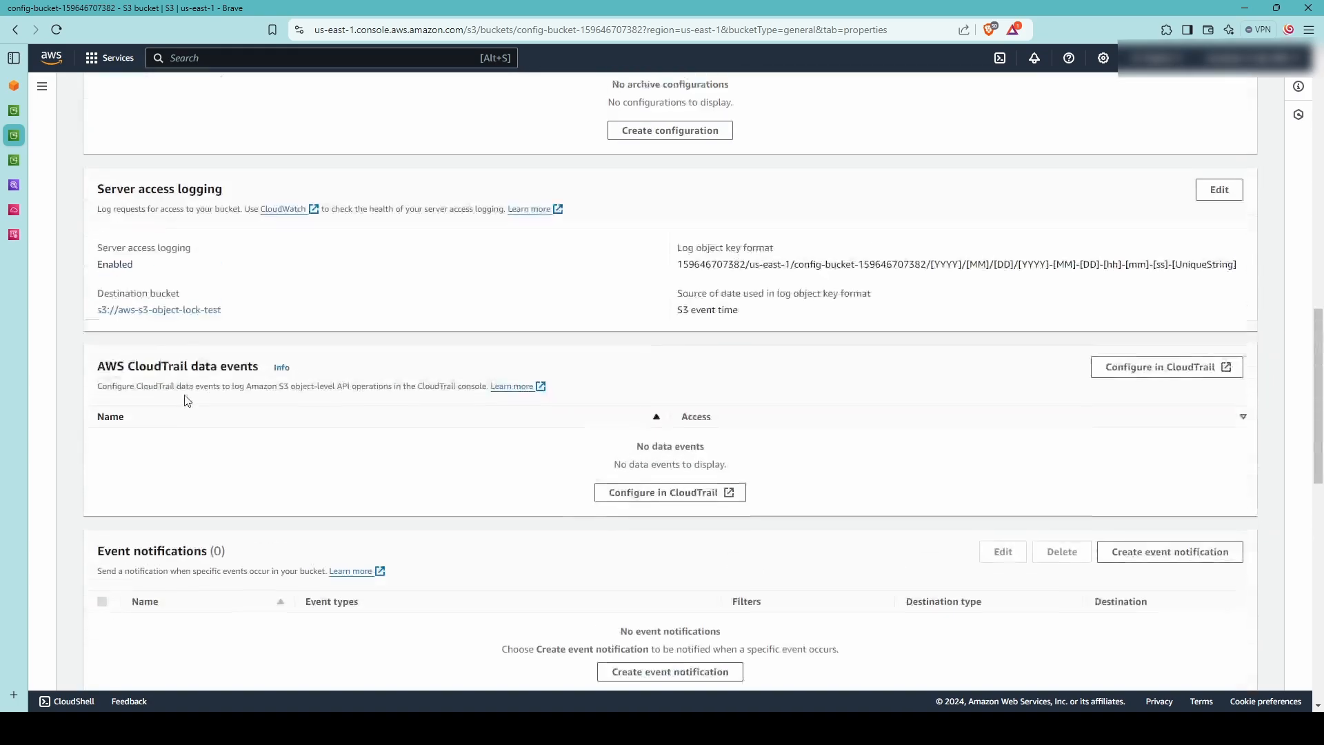
- Start an upload from the config bucket's object list and add the file 02_Support.pdf
left_click(138, 179)
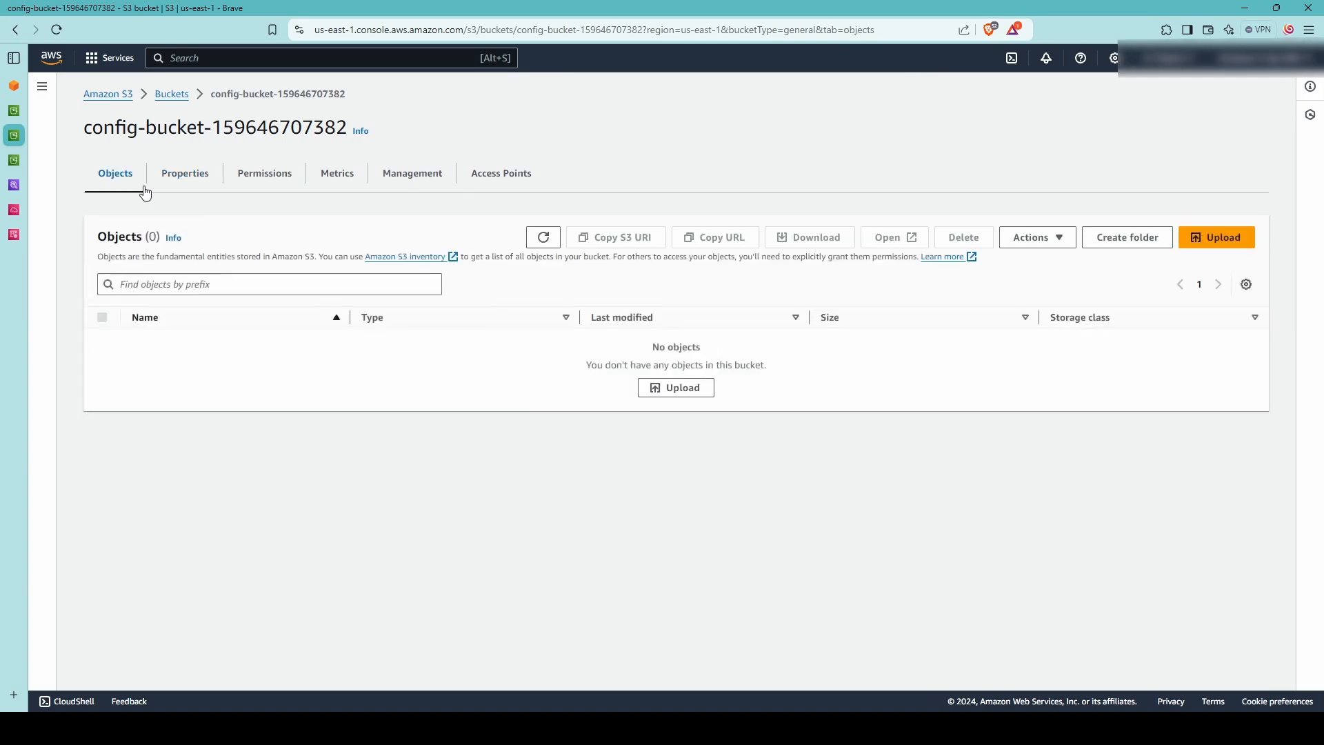
left_click(1217, 238)
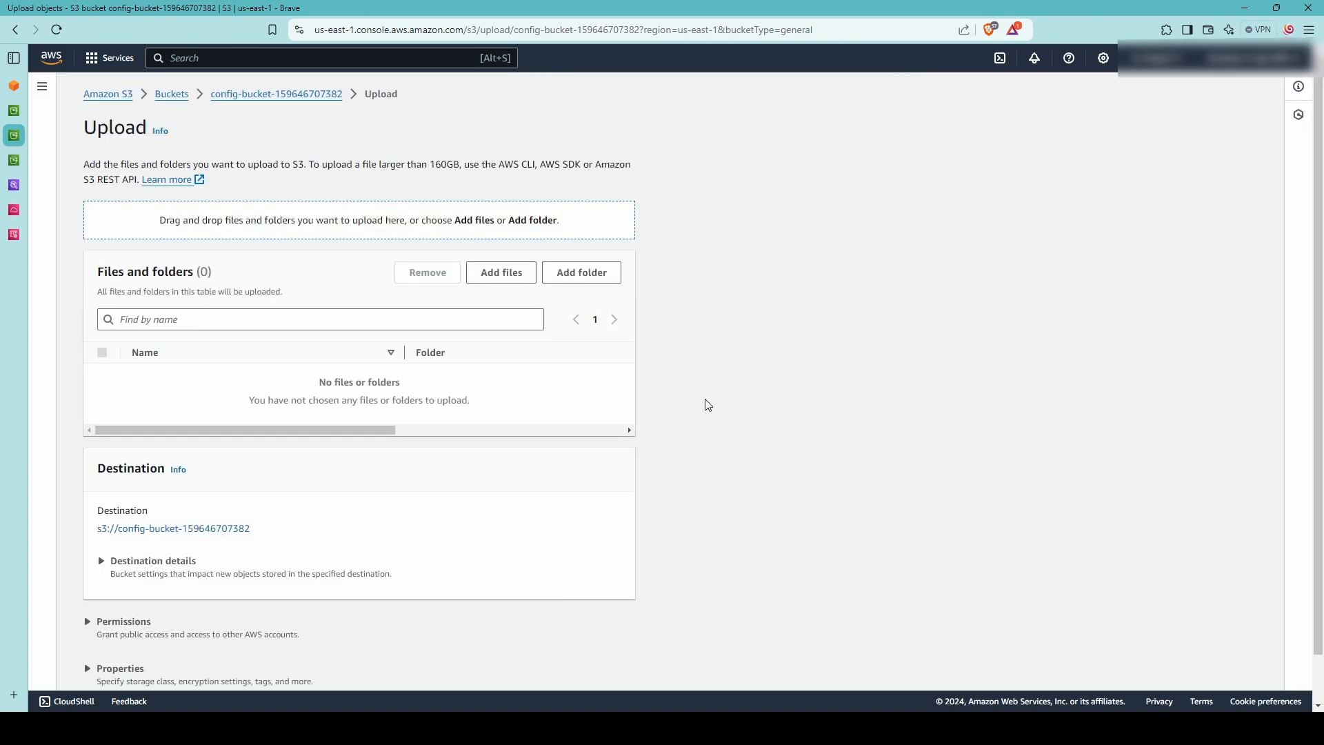
left_click(514, 284)
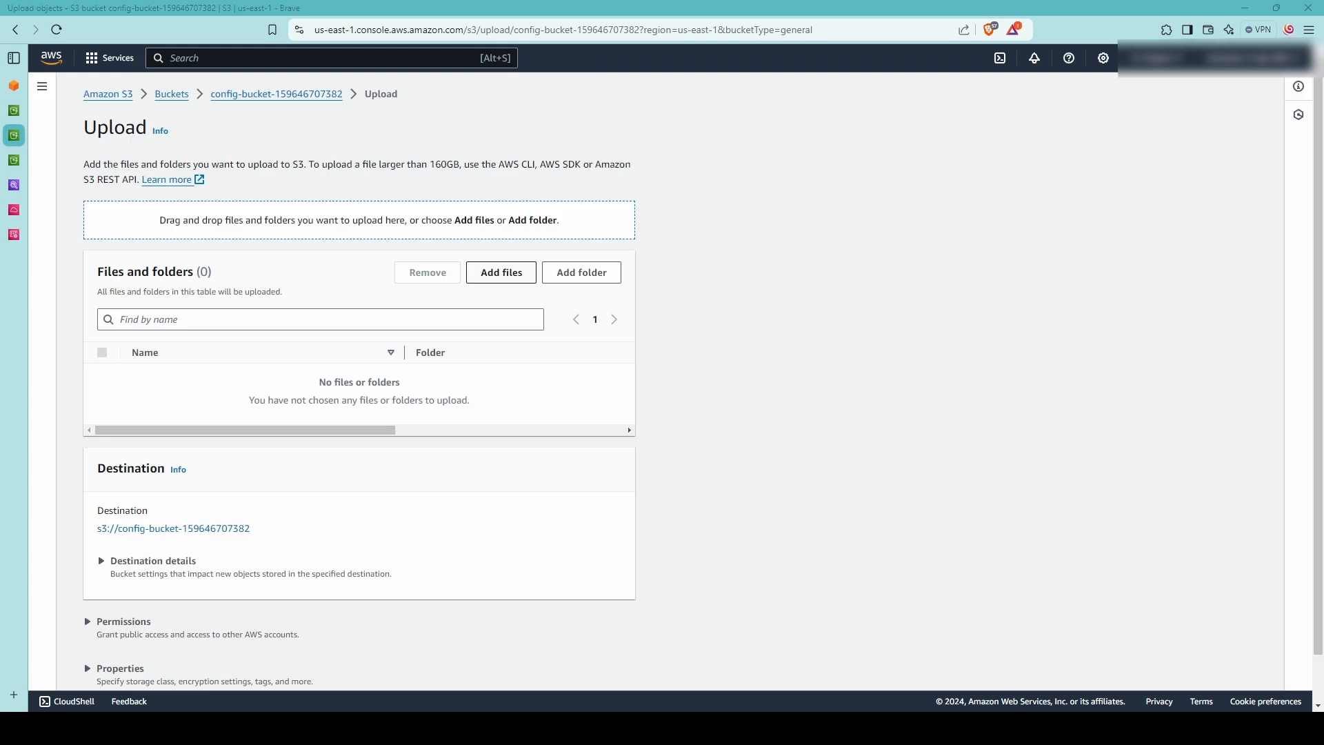
left_click(538, 350)
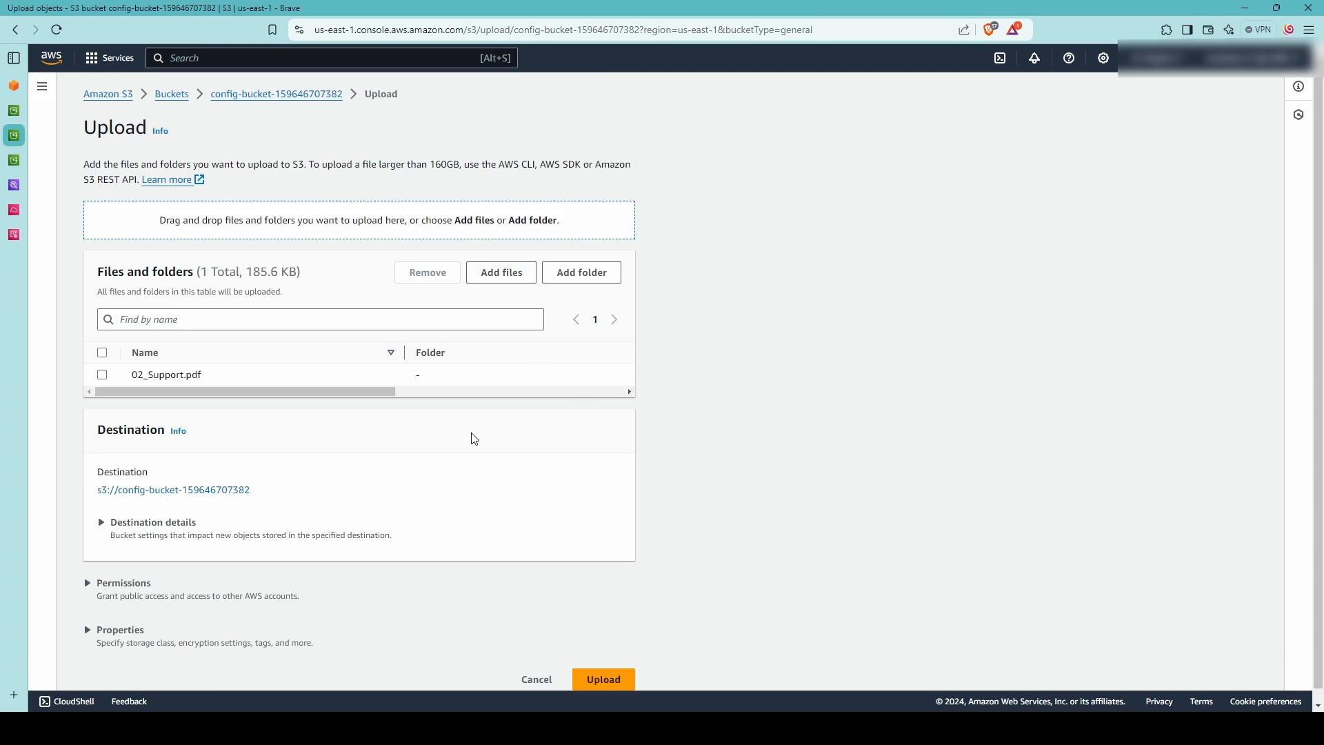
- Expand the upload's permissions and destination details to check bucket versioning, default encryption and Object Lock
scroll(452, 424, "down", 1)
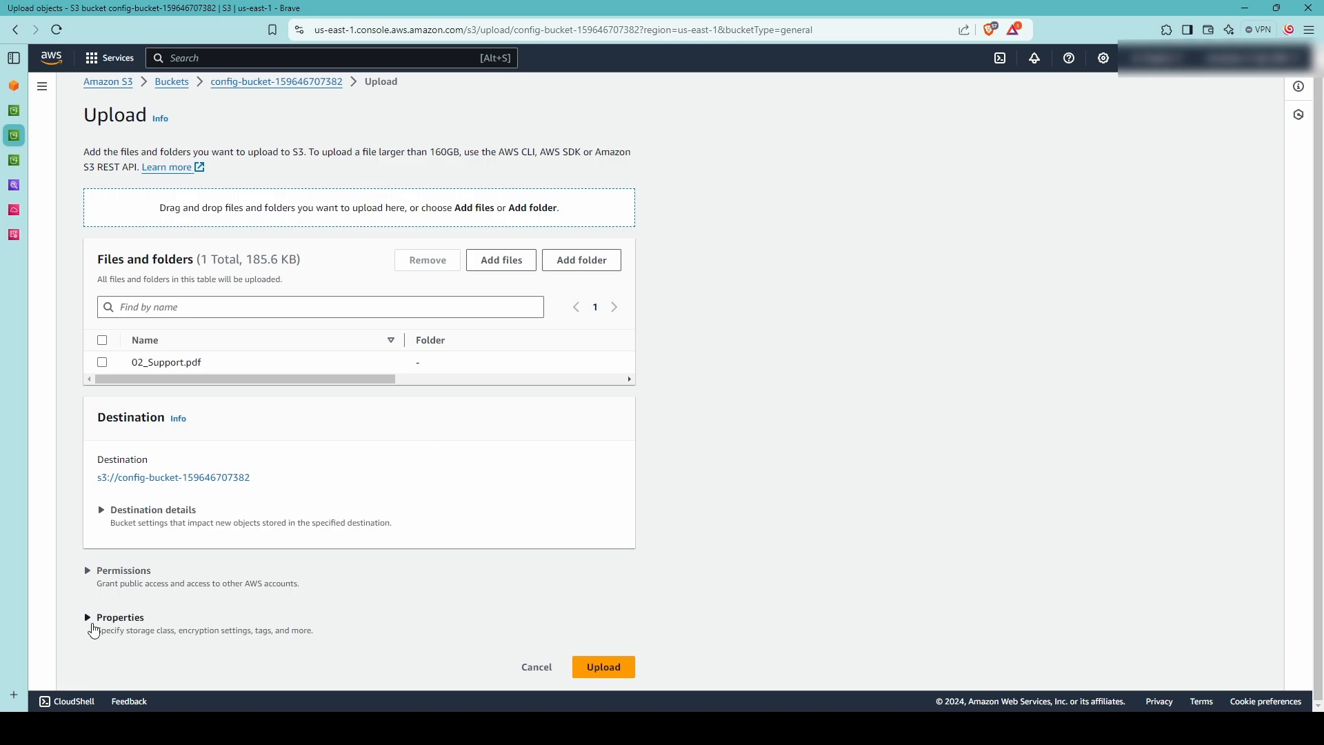
left_click(106, 577)
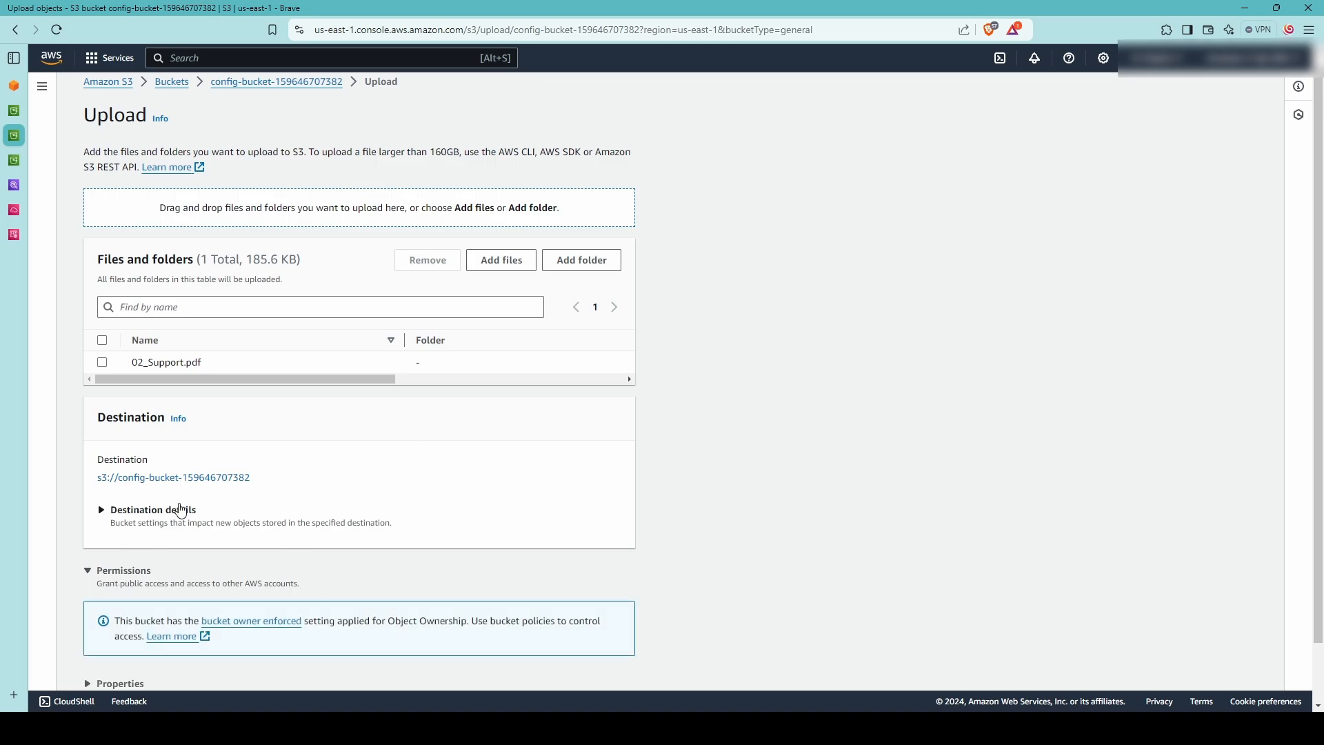
left_click(182, 509)
scroll(193, 512, "down", 3)
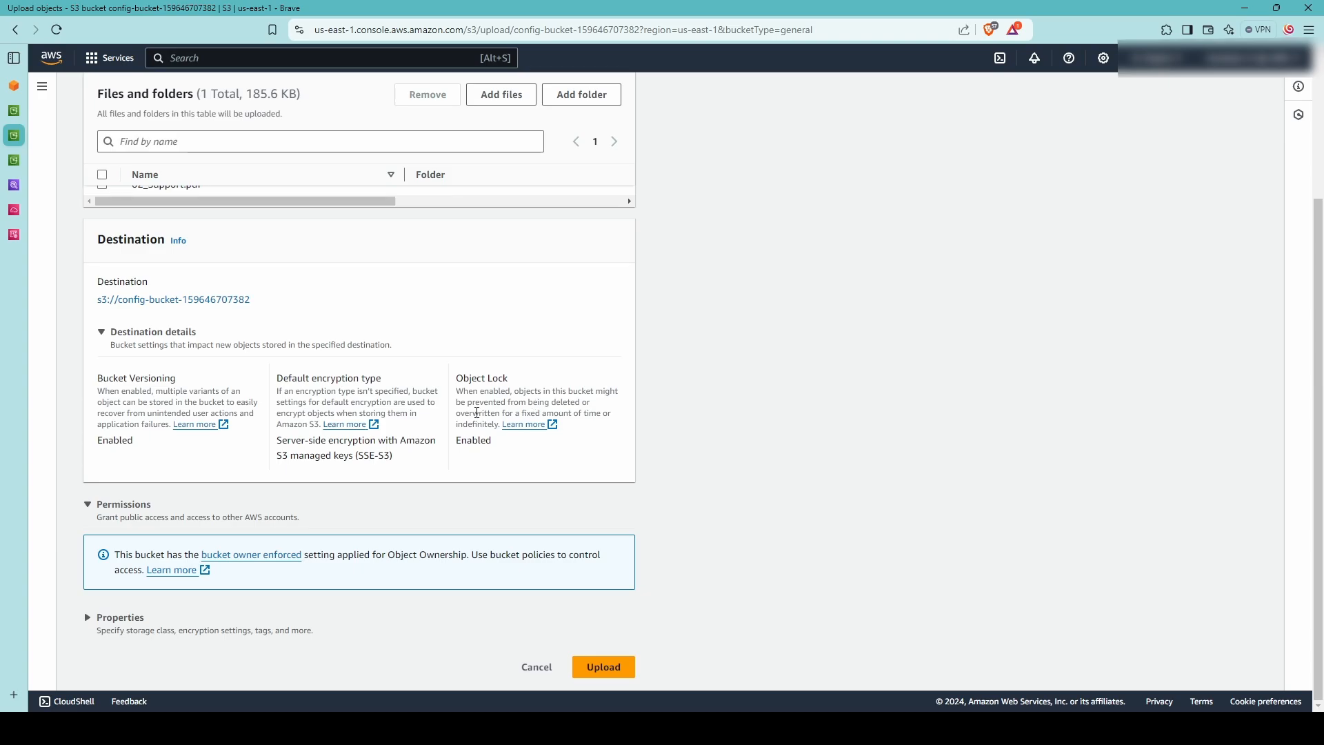
- Expand the upload properties and examine the storage class, server-side encryption, Object Lock, checksum, tag and metadata options
left_click(110, 617)
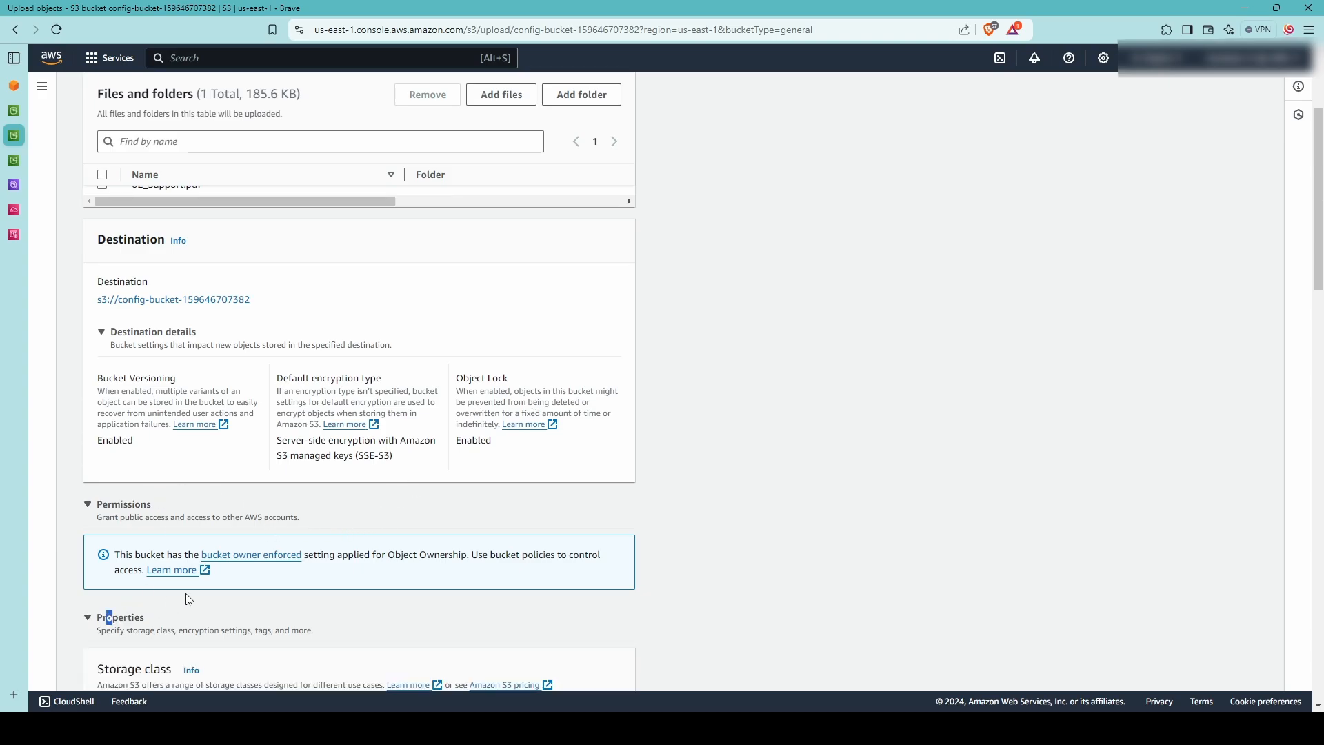
scroll(187, 600, "down", 4)
scroll(189, 599, "down", 8)
scroll(276, 290, "up", 3)
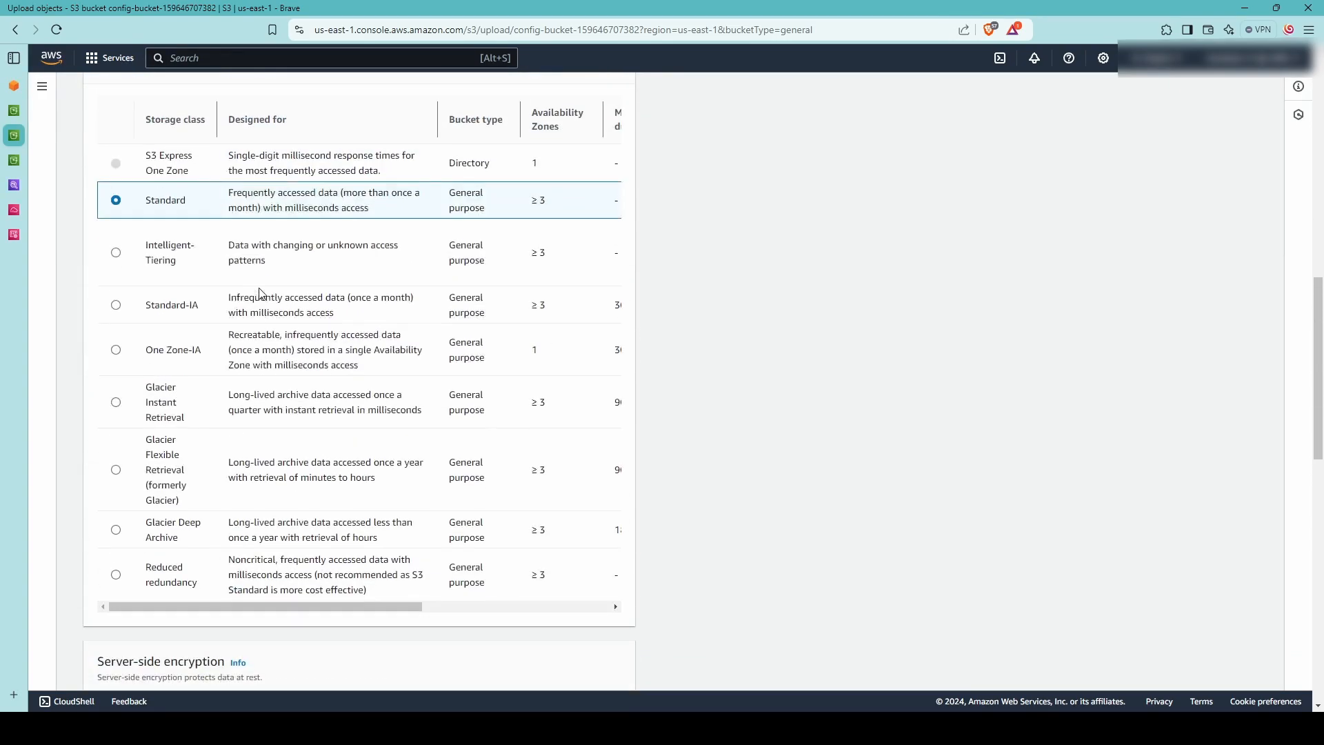
scroll(290, 241, "down", 6)
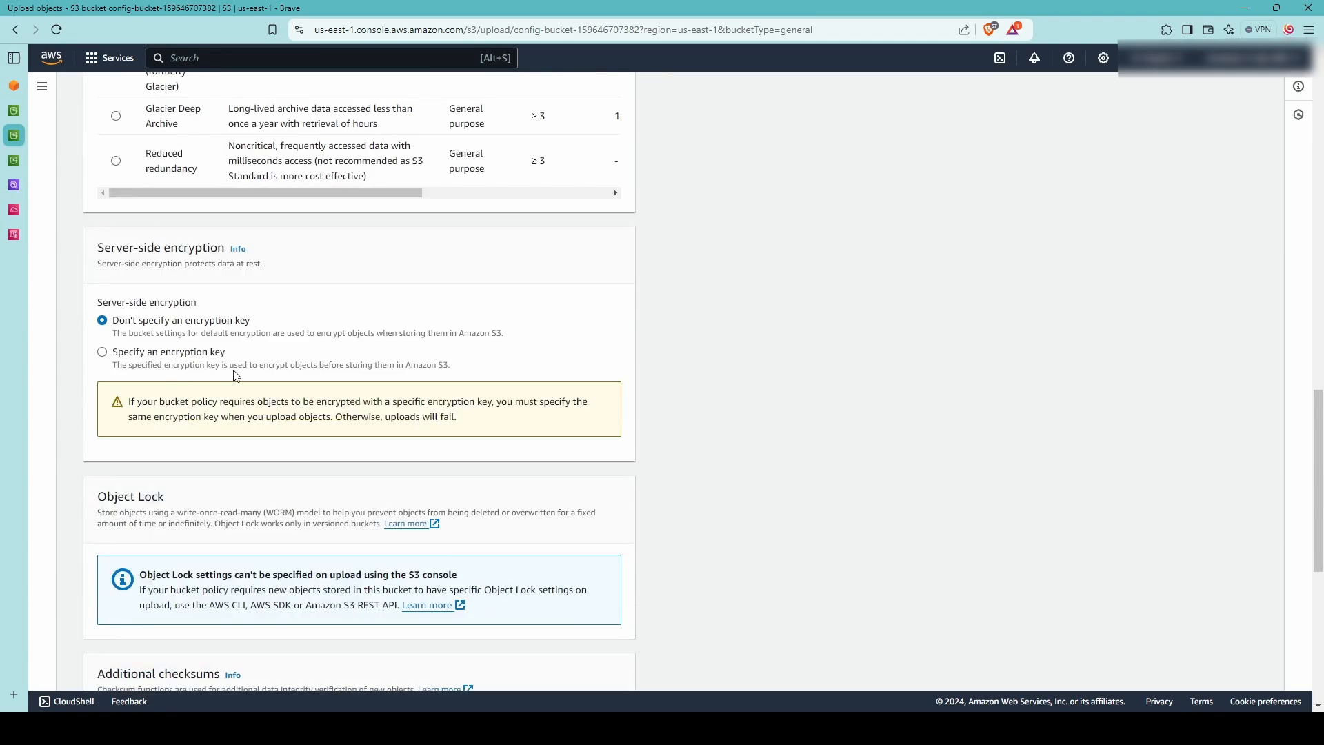
scroll(236, 371, "down", 4)
scroll(236, 371, "up", 3)
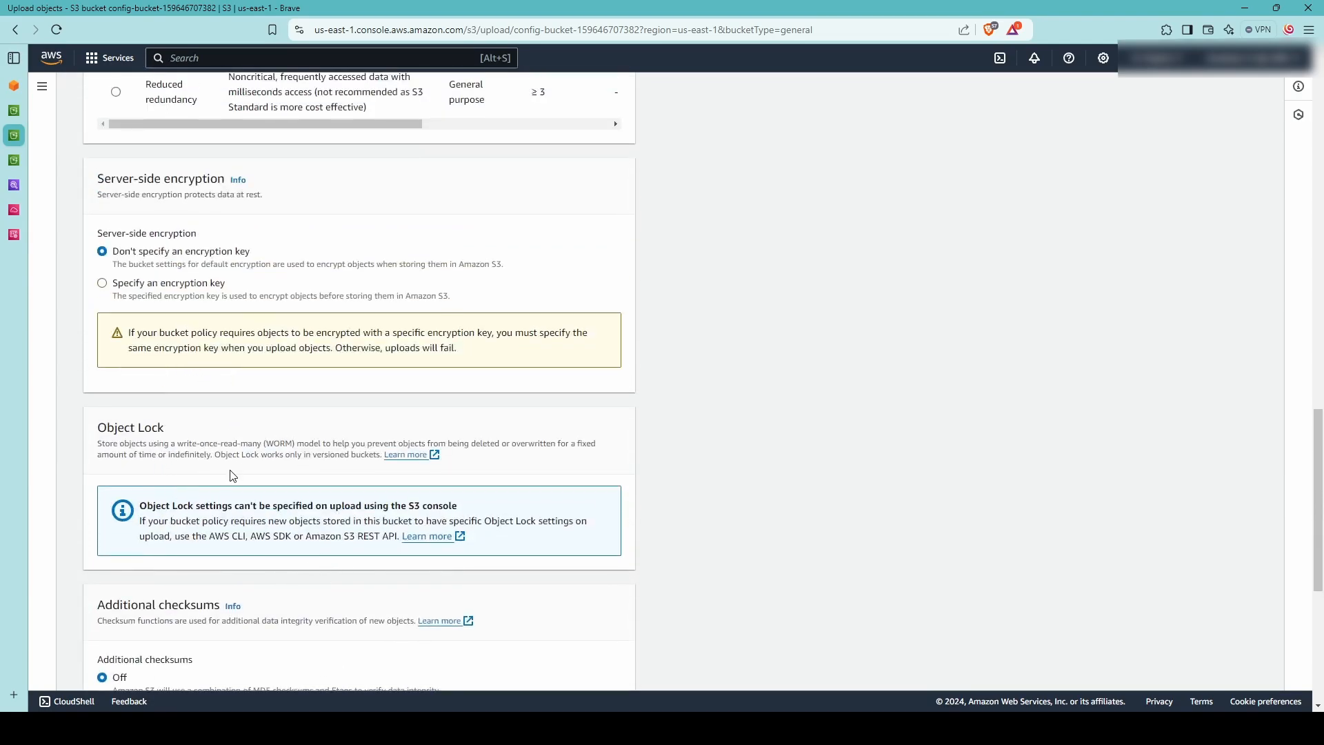
scroll(232, 475, "down", 4)
scroll(233, 476, "up", 3)
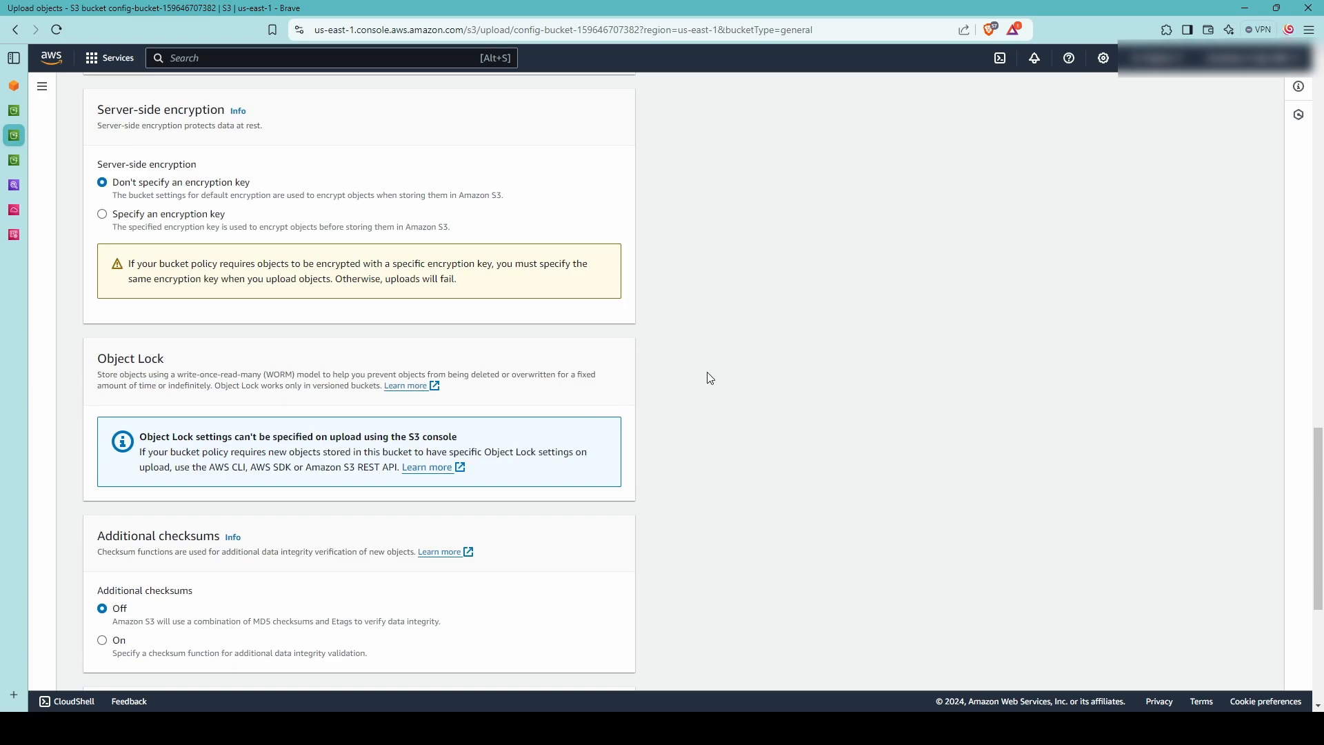
scroll(517, 490, "down", 4)
scroll(208, 199, "up", 1)
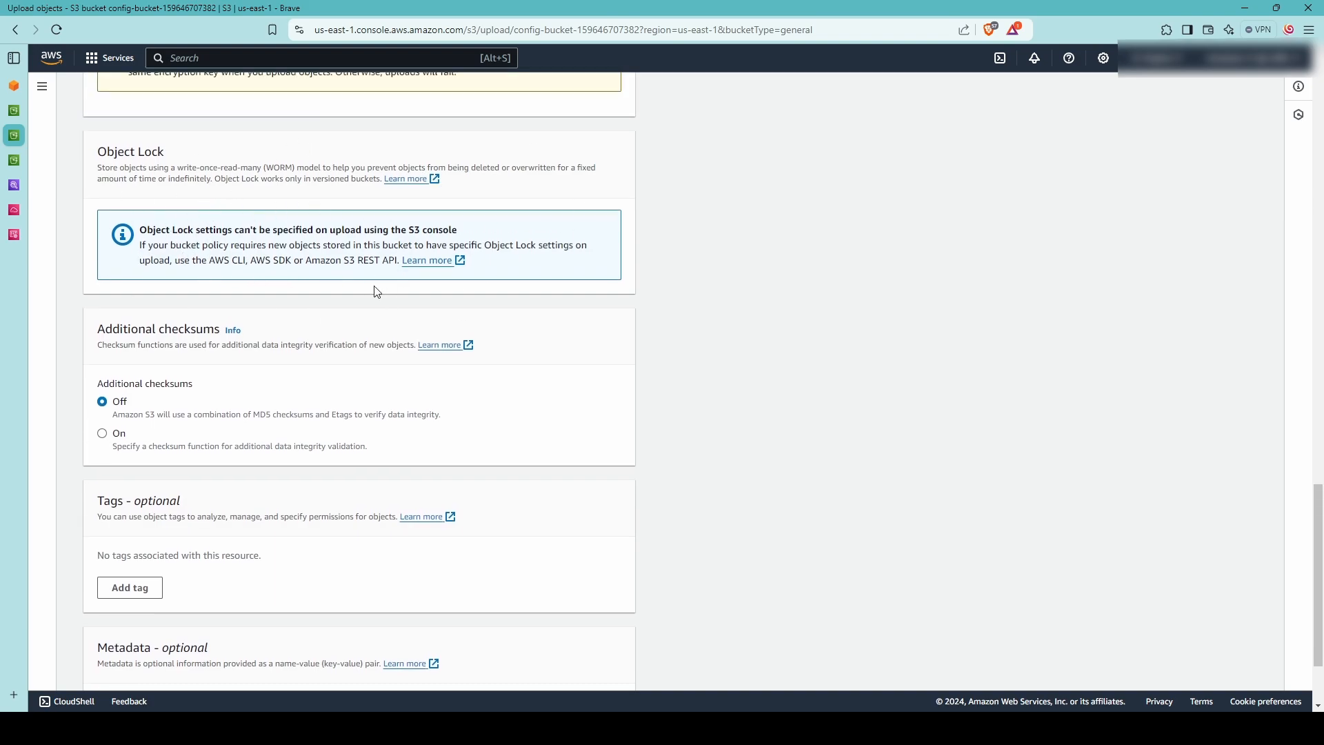
scroll(351, 267, "down", 2)
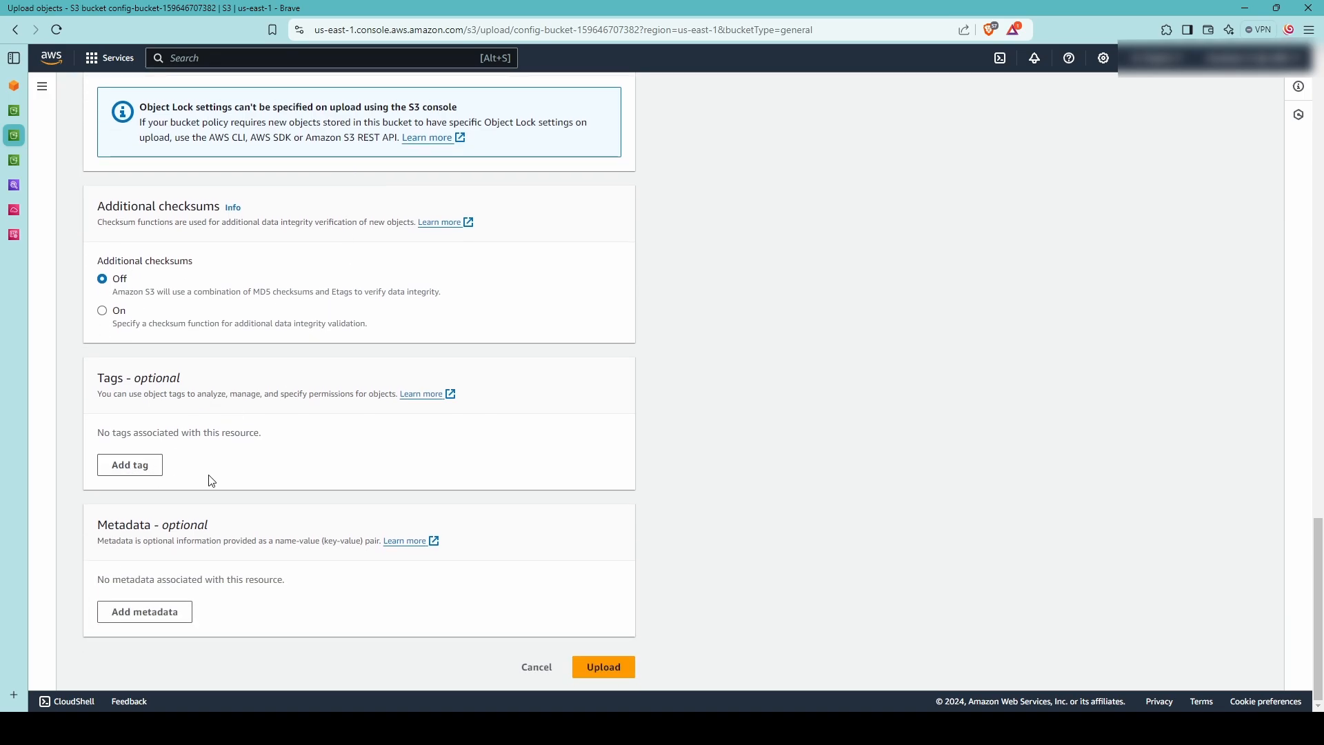
- Review the upload form once more and upload 02_Support.pdf with the default settings
scroll(499, 354, "up", 15)
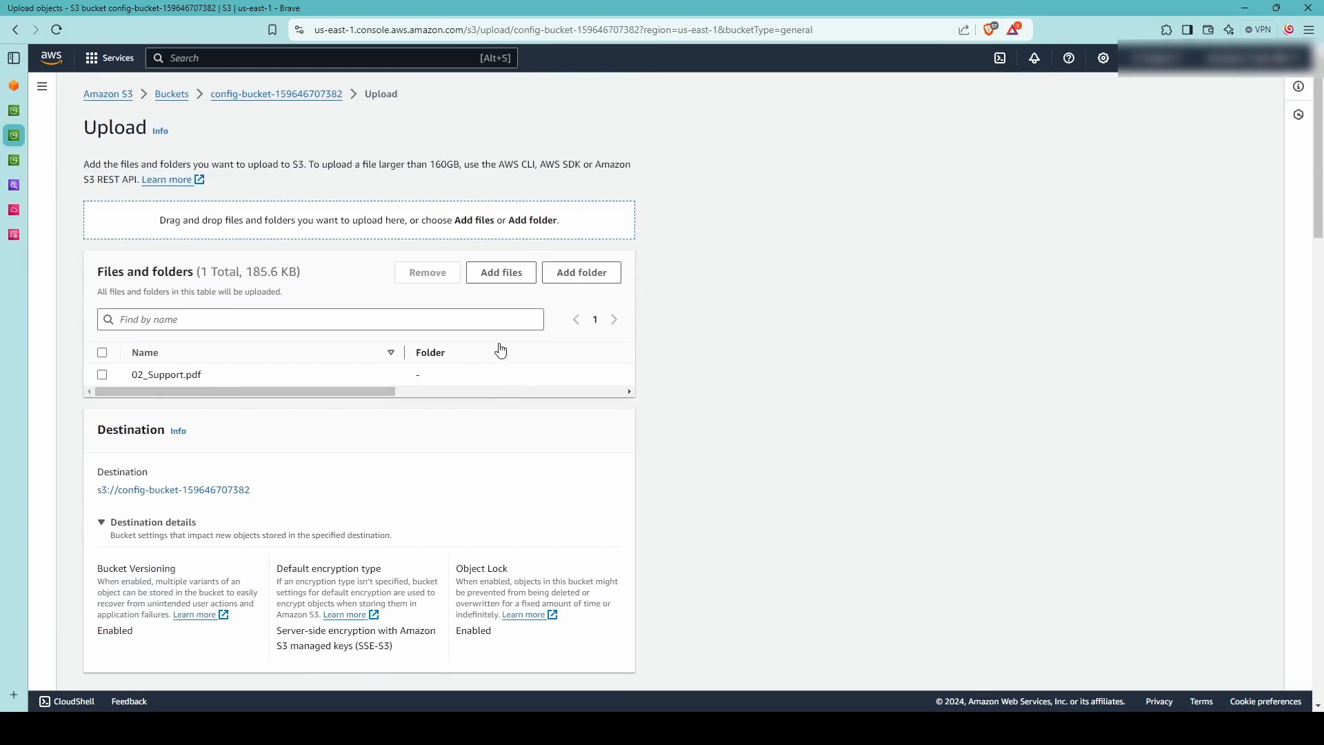
scroll(500, 348, "down", 10)
scroll(500, 347, "down", 5)
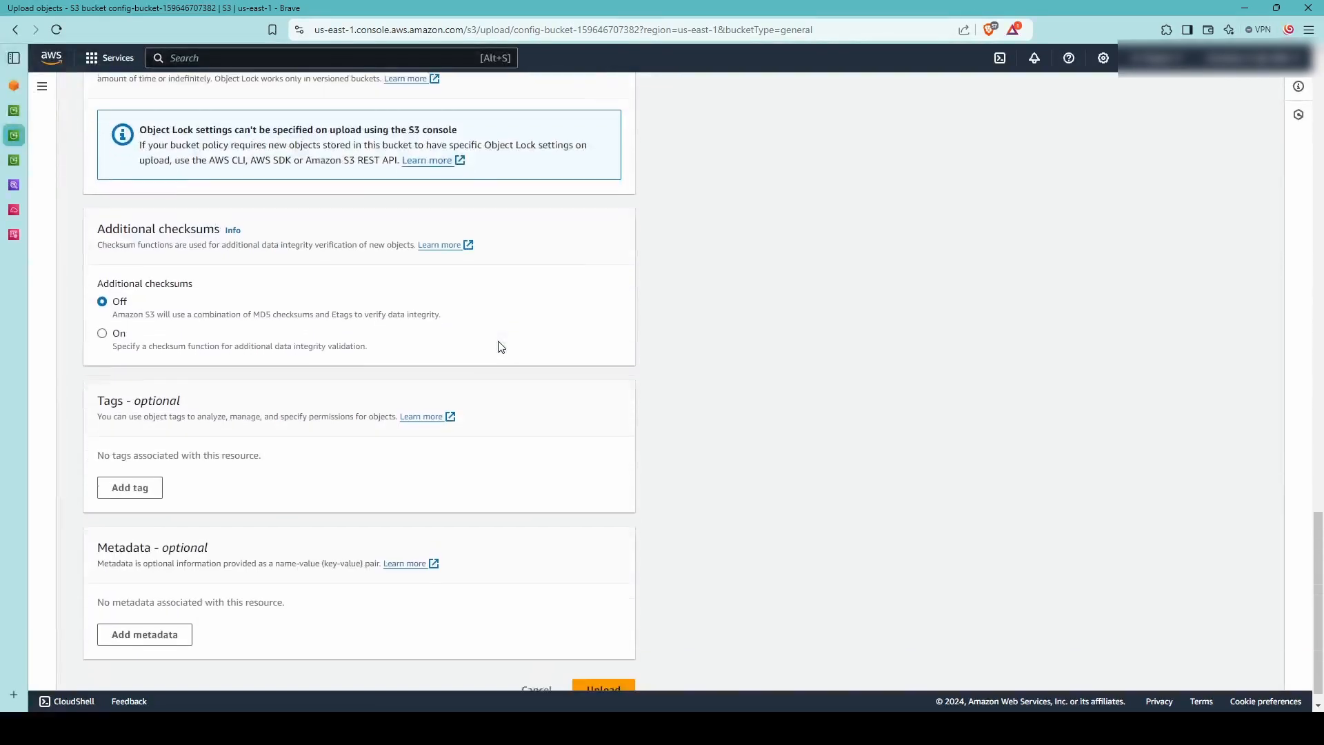
scroll(500, 349, "up", 8)
scroll(503, 354, "up", 10)
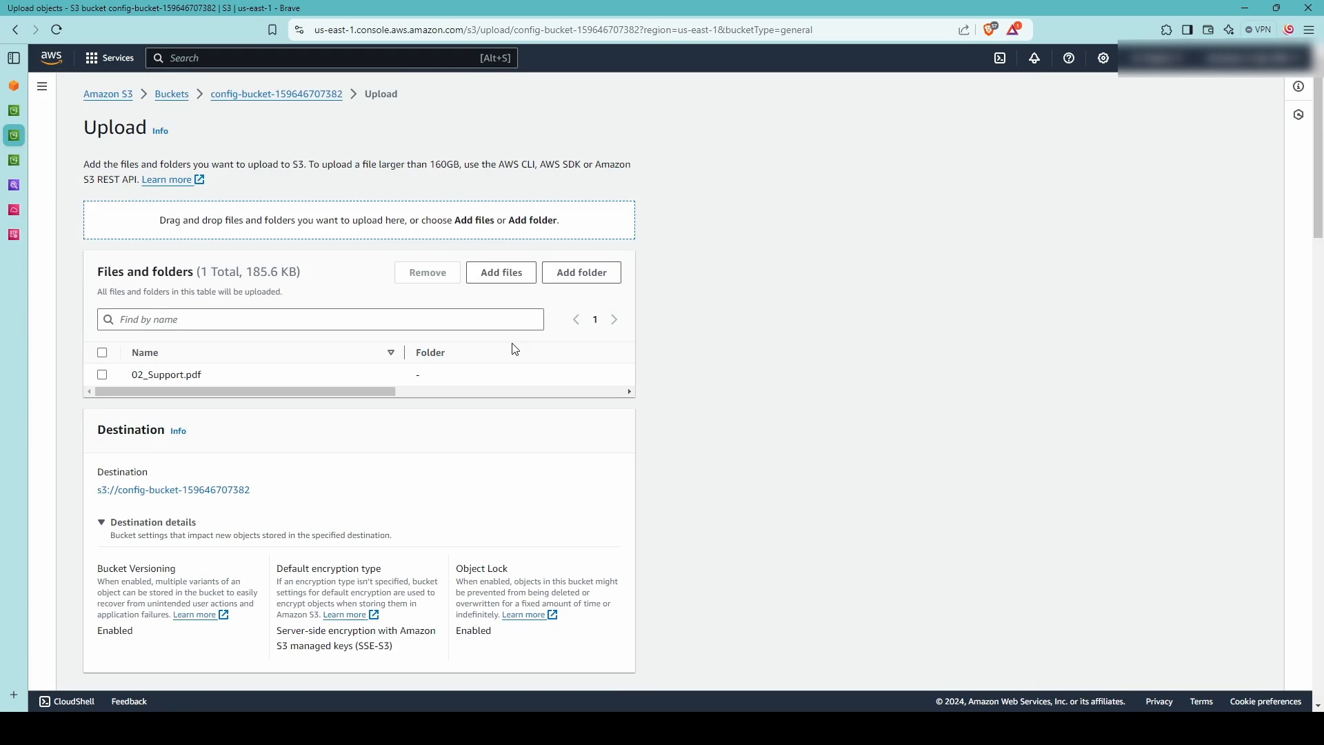
scroll(514, 348, "down", 20)
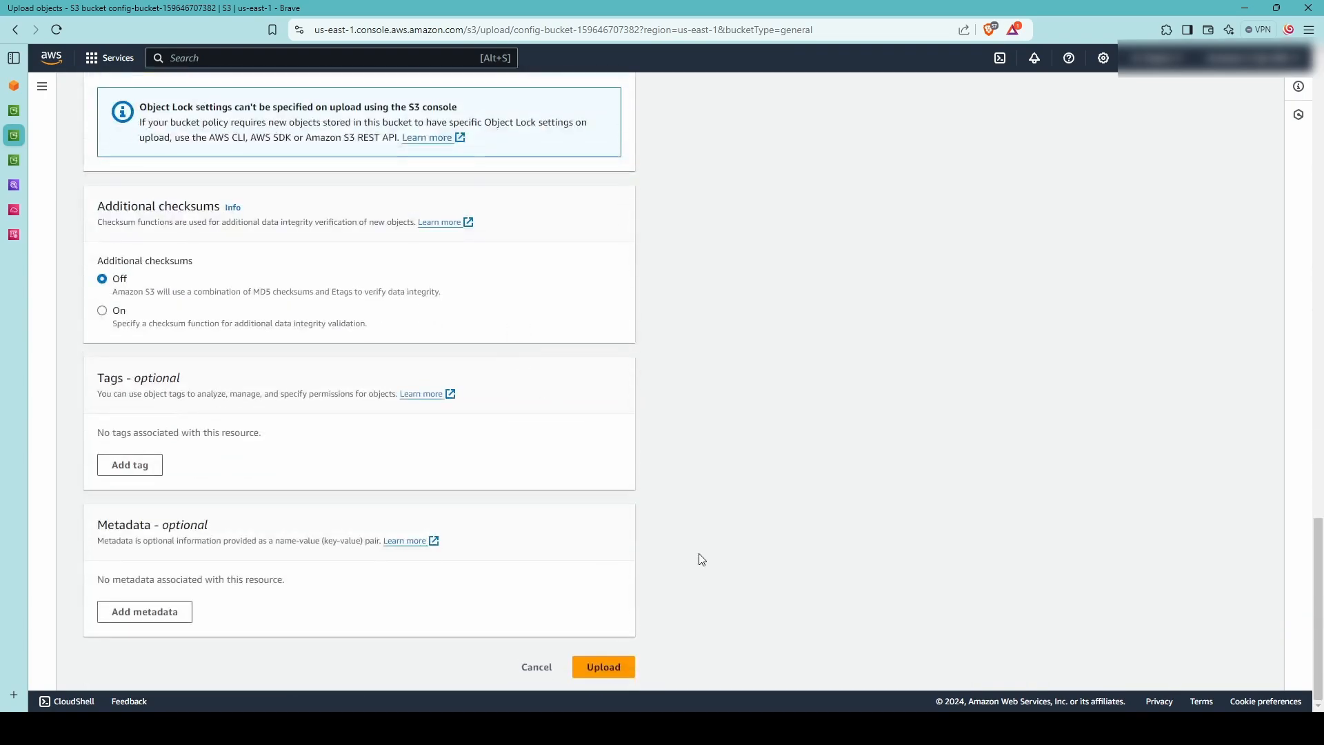
left_click(607, 667)
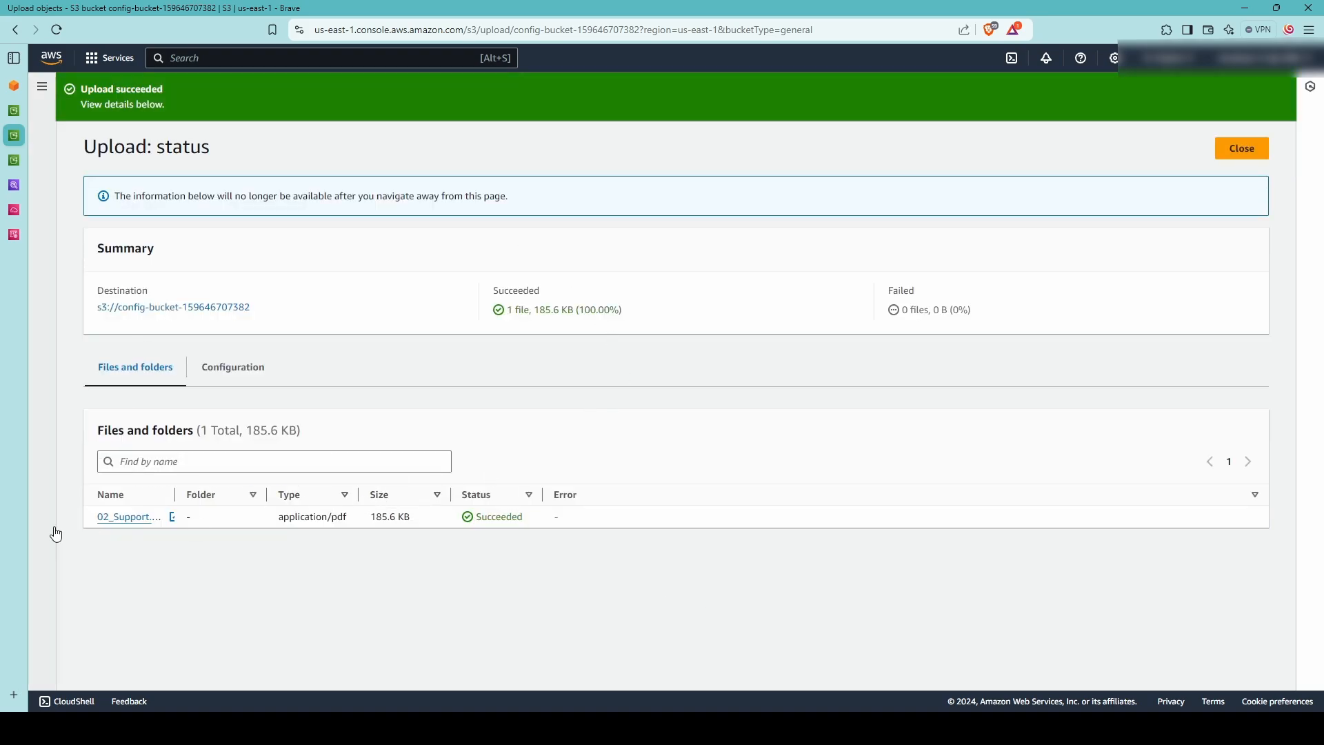
- Open the uploaded 02_Support.pdf and check its Object Lock legal hold, retention mode and retain until date
left_click(114, 517)
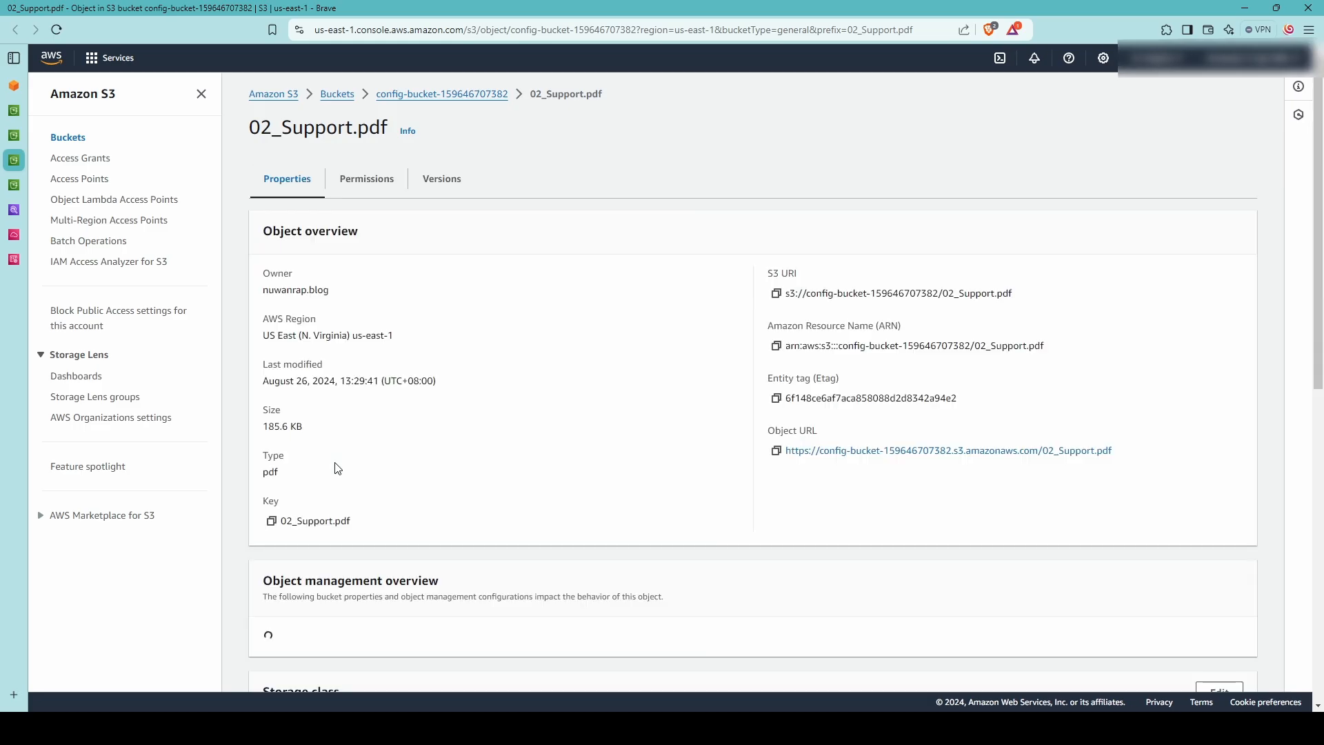
scroll(872, 259, "down", 3)
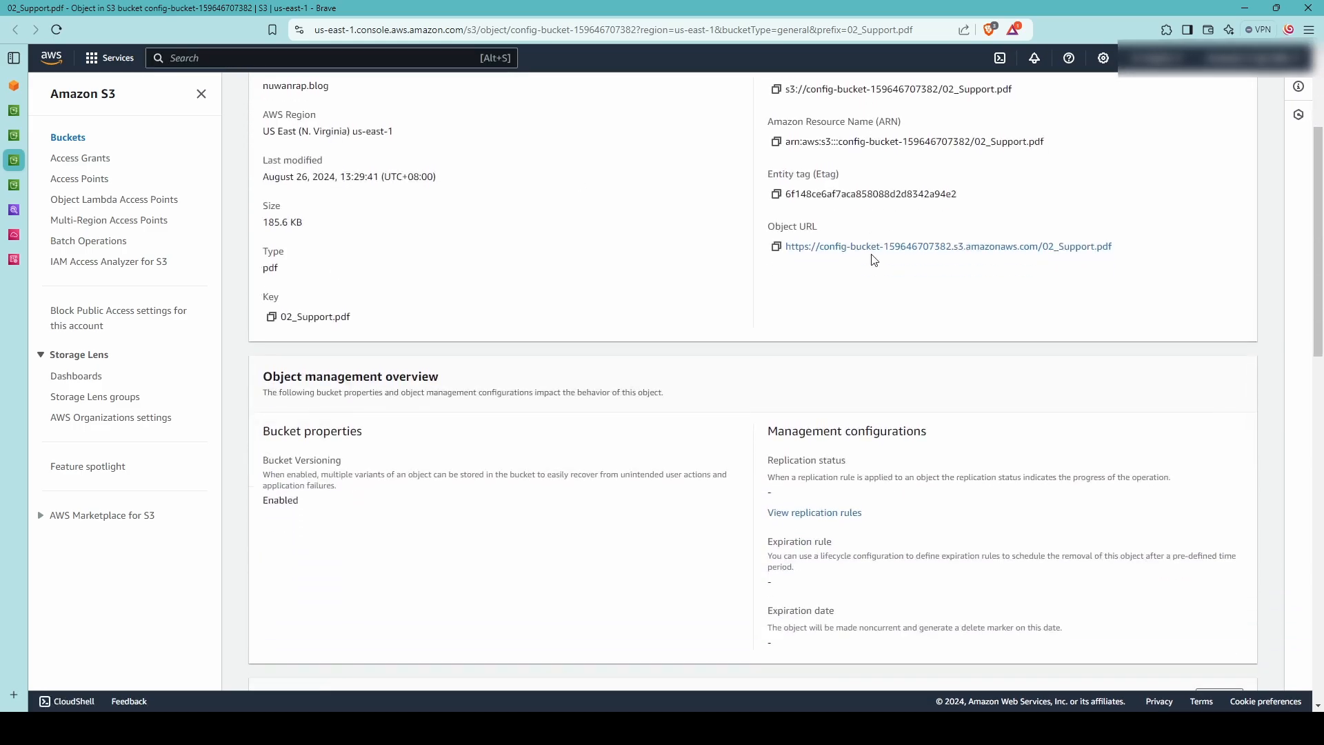
scroll(872, 260, "down", 15)
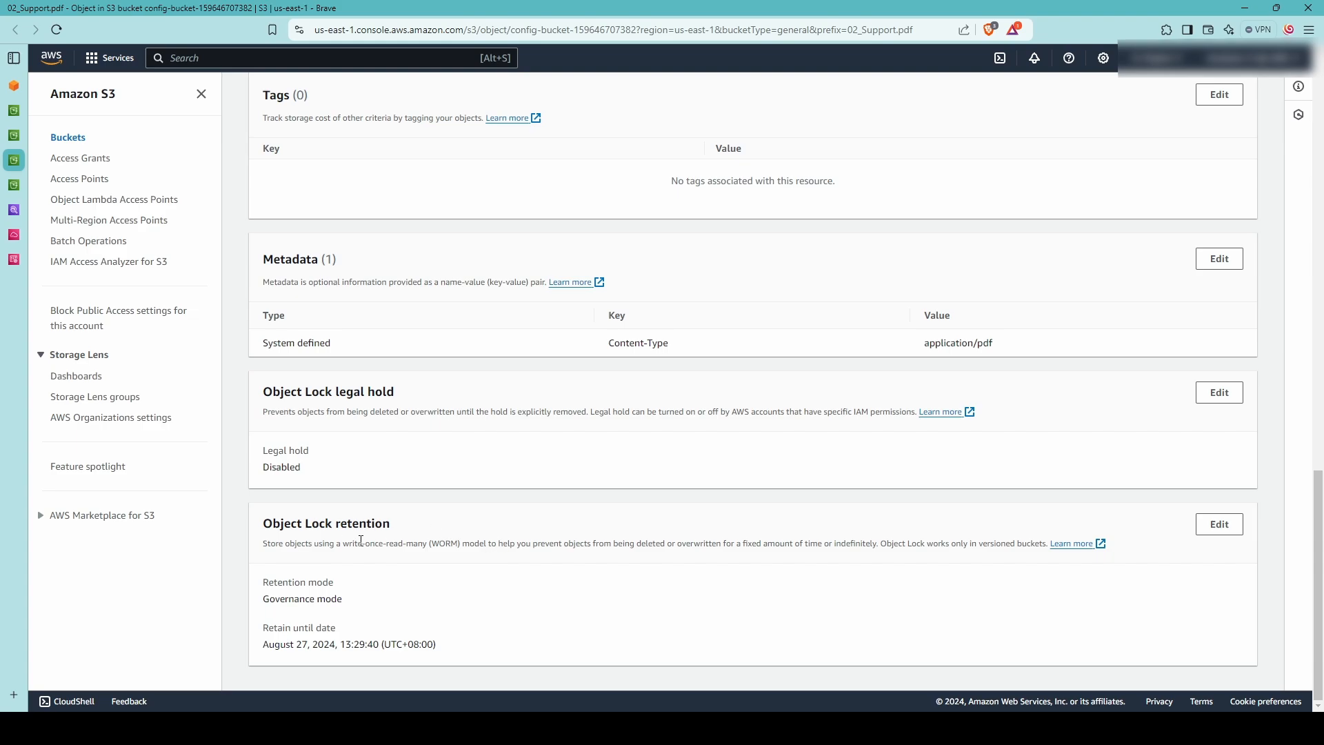
left_click_drag(274, 605, 340, 606)
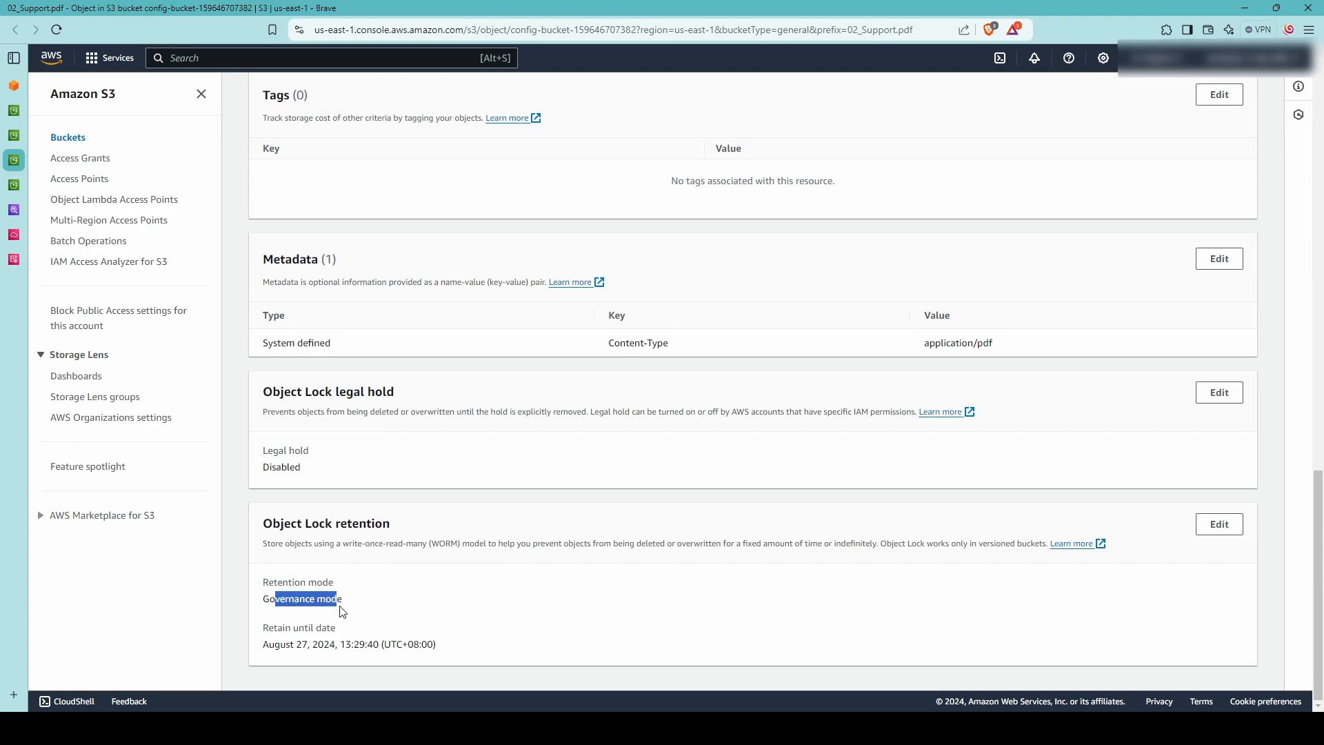
left_click_drag(270, 644, 359, 657)
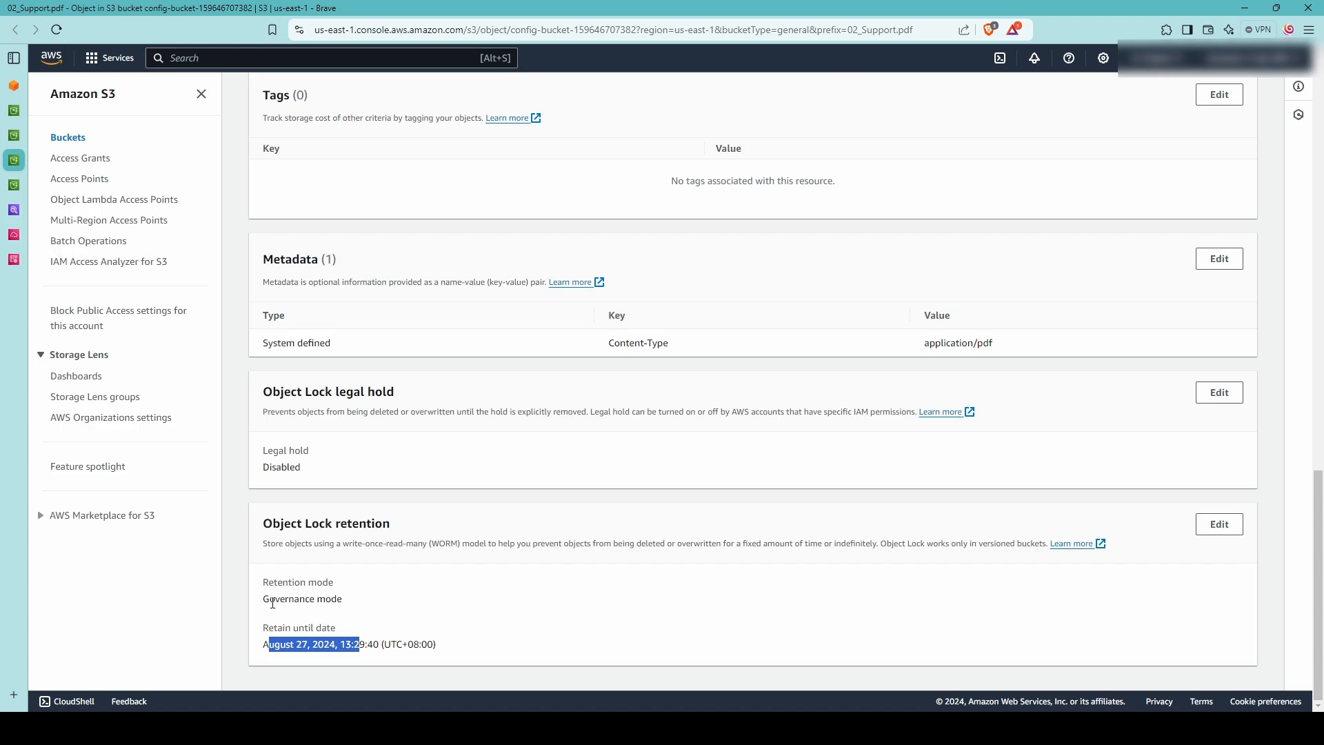
left_click_drag(270, 598, 359, 606)
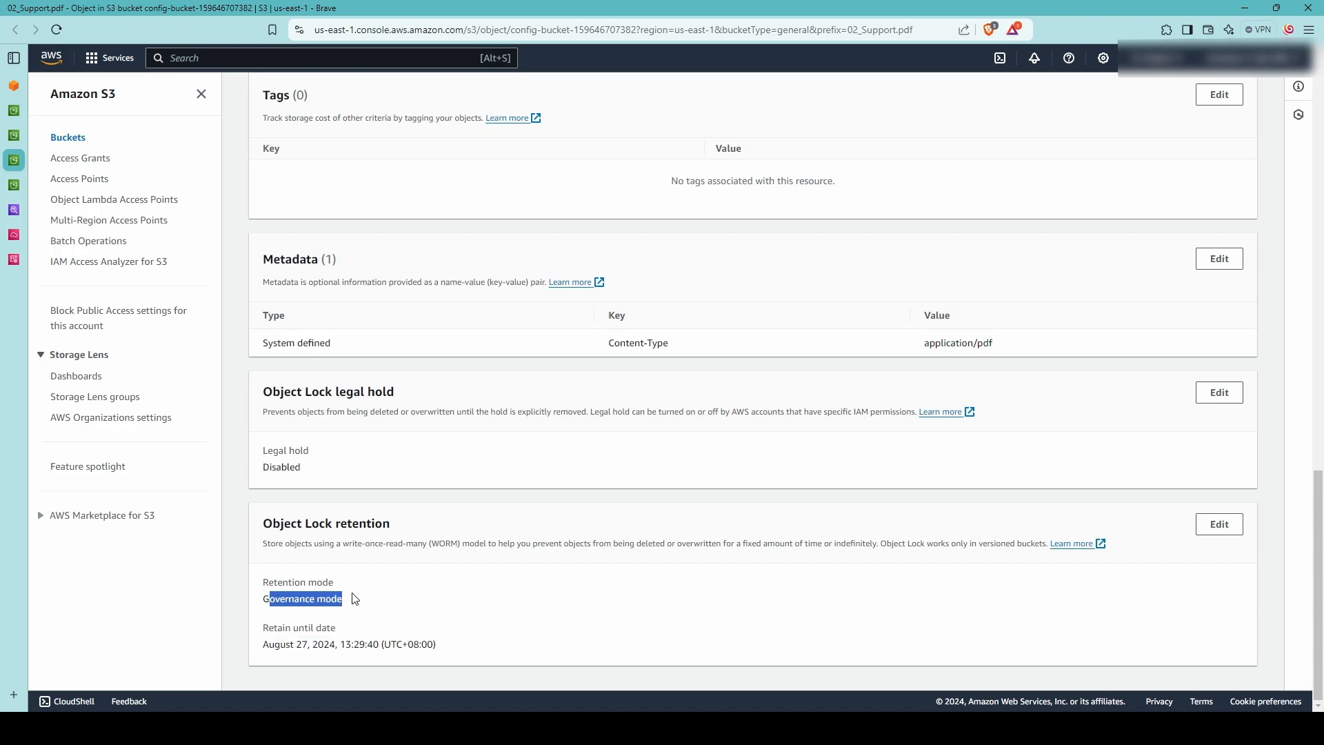
scroll(355, 599, "up", 15)
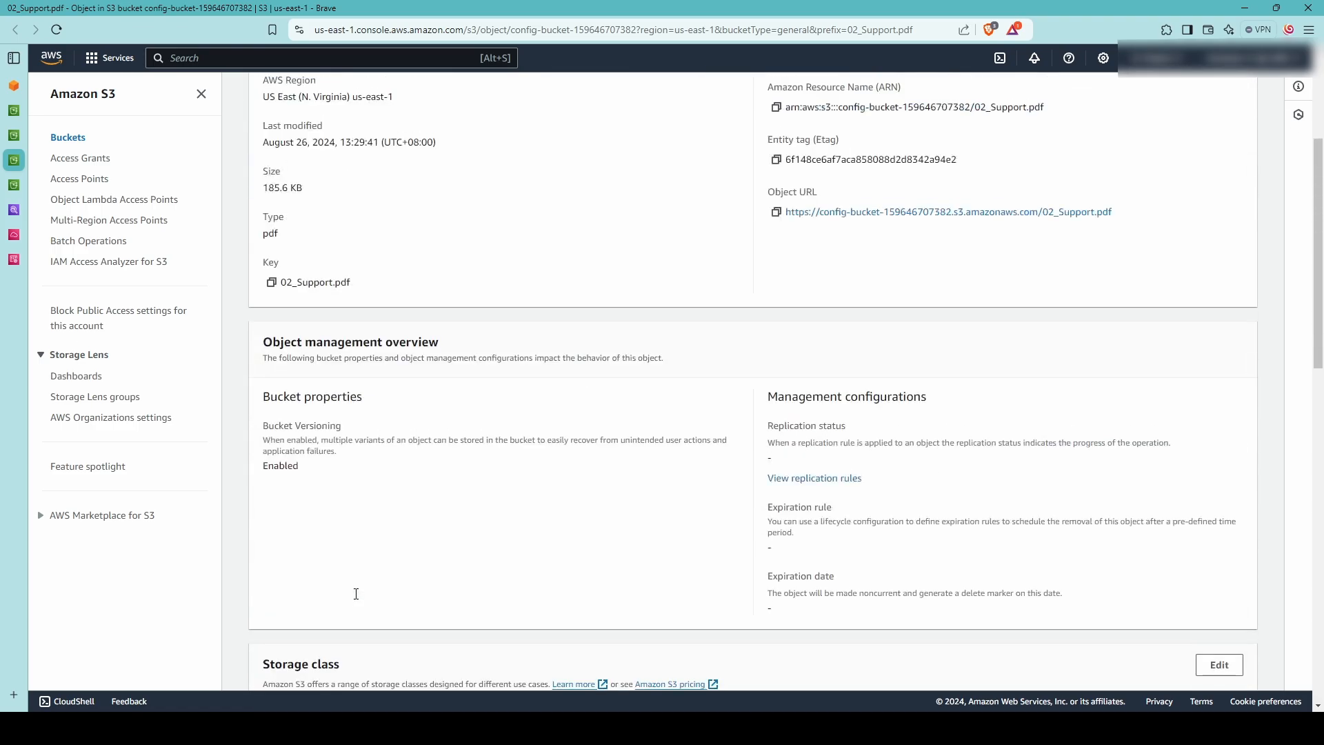
scroll(357, 598, "up", 4)
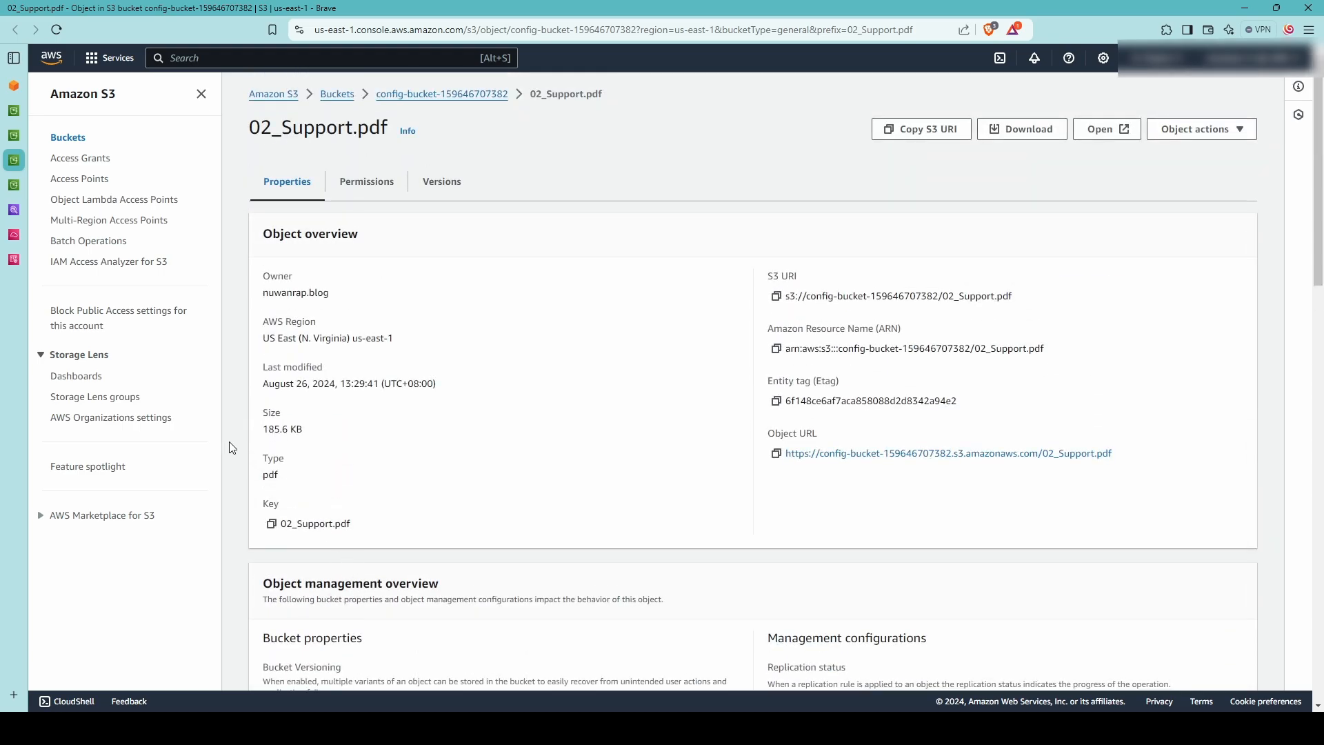
- Return to the destination bucket from the upload status, show object versions and start deleting the 02_Support.pdf version
left_click(13, 136)
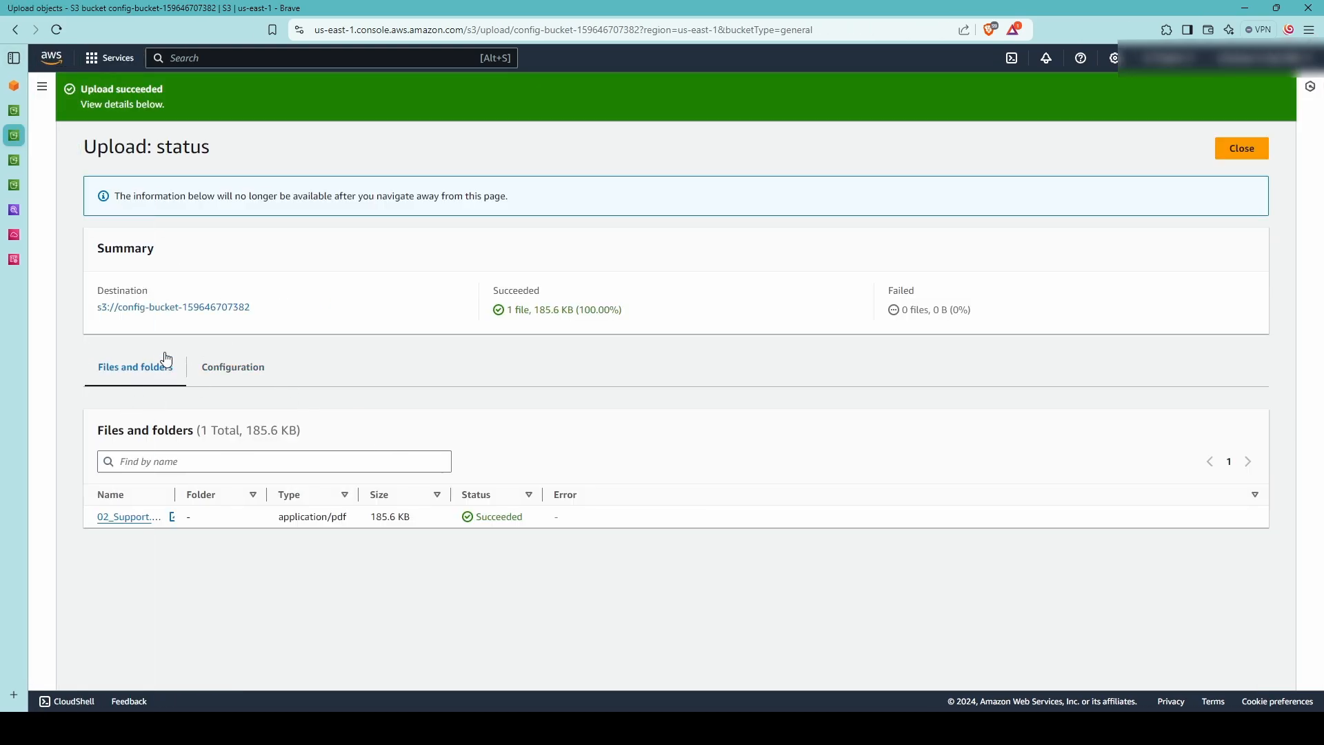
left_click(213, 308)
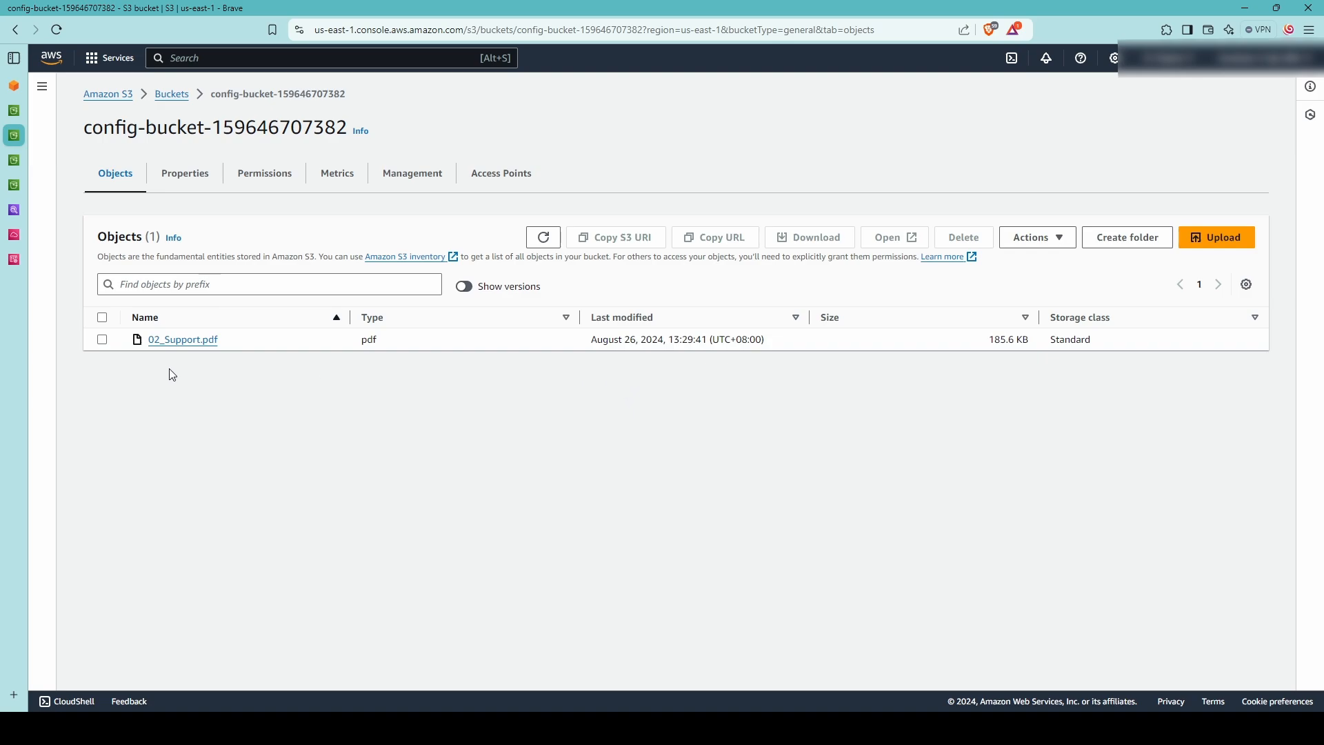
left_click(102, 339)
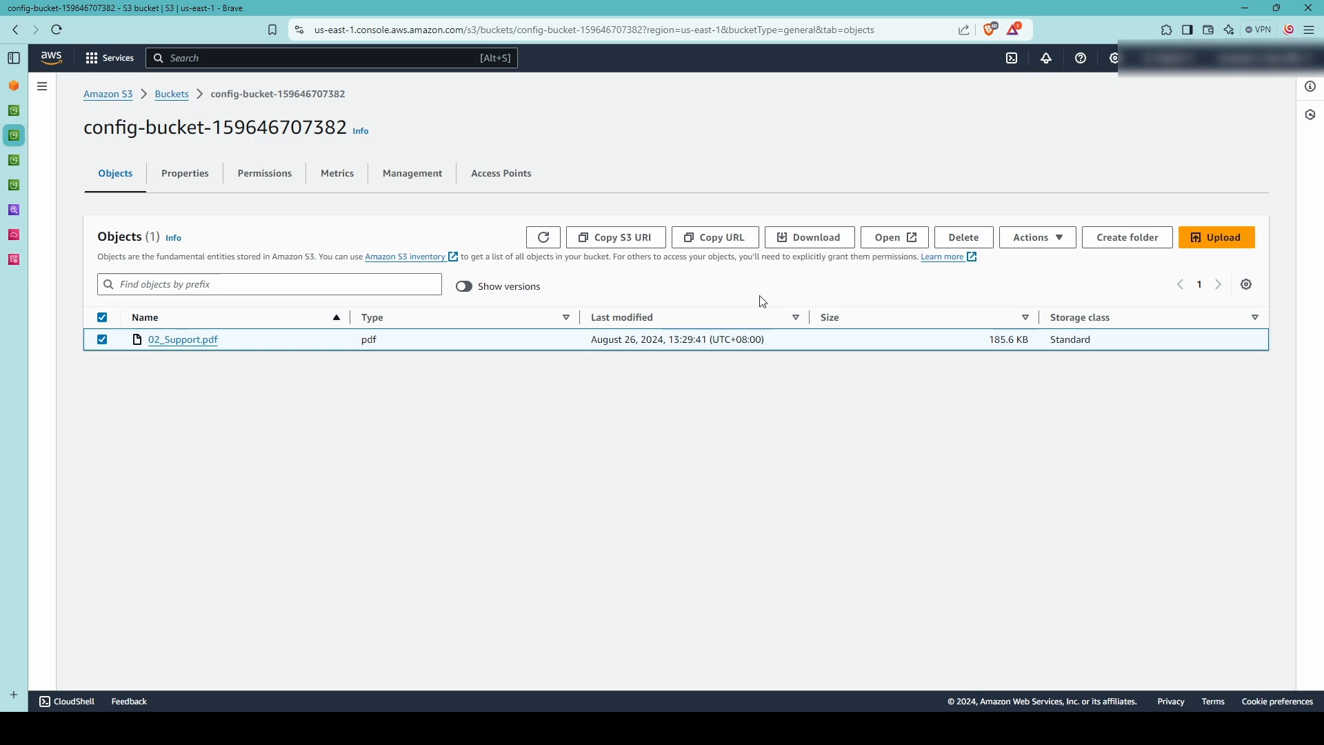
left_click(462, 288)
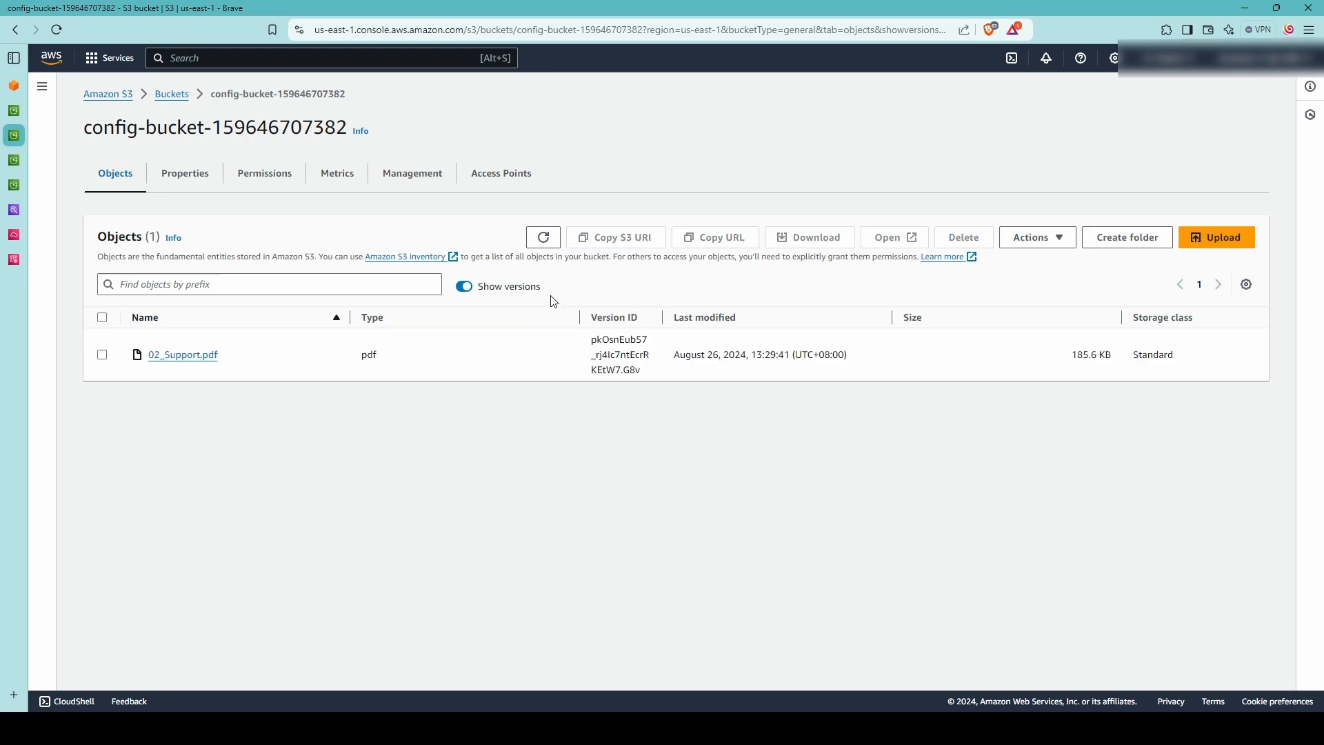
left_click(102, 355)
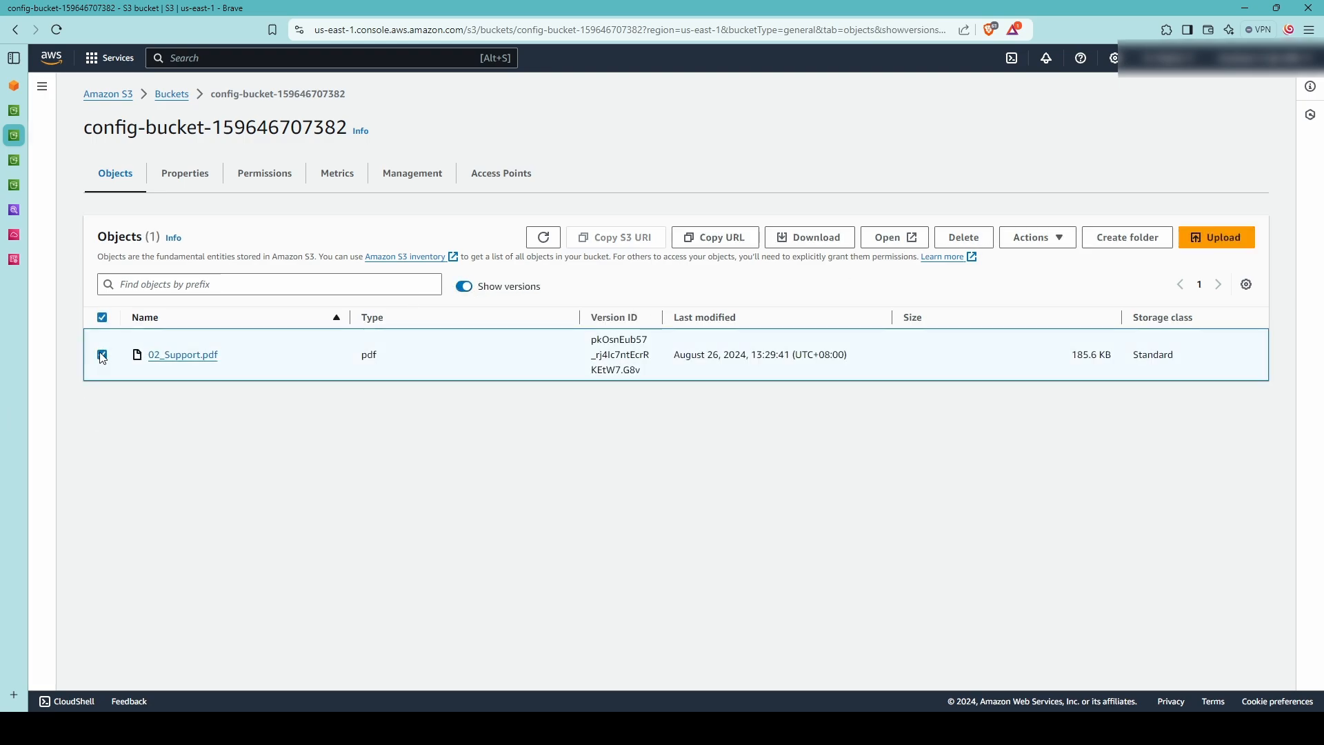
left_click(975, 248)
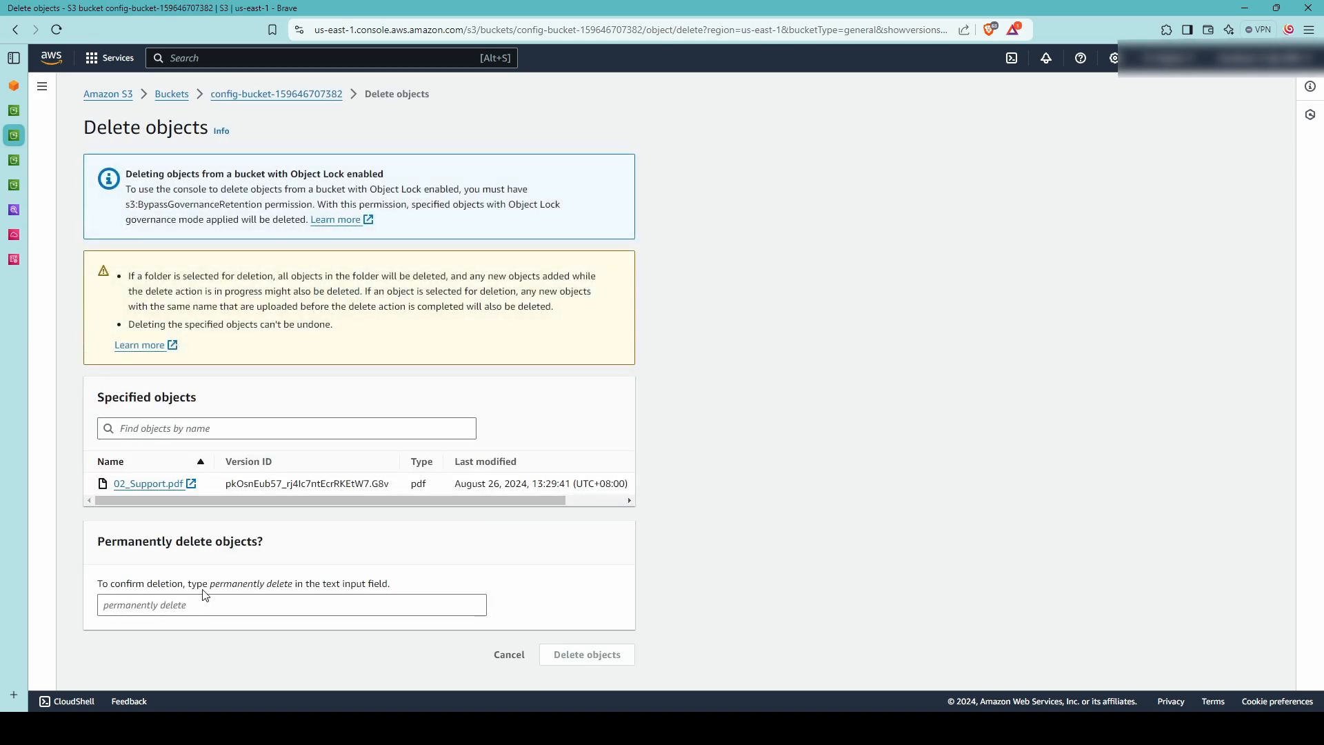
- Confirm the permanent deletion of the 02_Support.pdf version with the text "permanently delete" and close the deletion status
left_click_drag(210, 586, 292, 594)
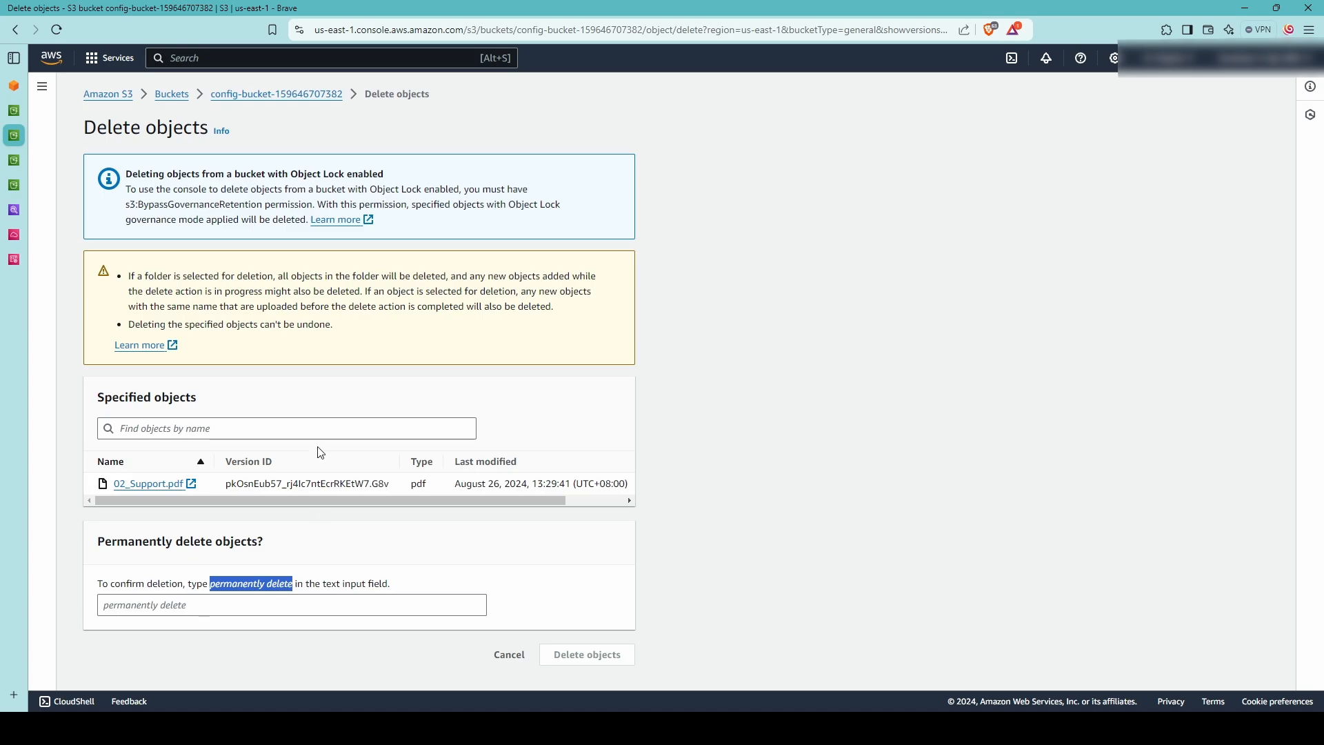
left_click(292, 573)
left_click_drag(210, 585, 296, 587)
key("ctrl+c")
left_click(304, 607)
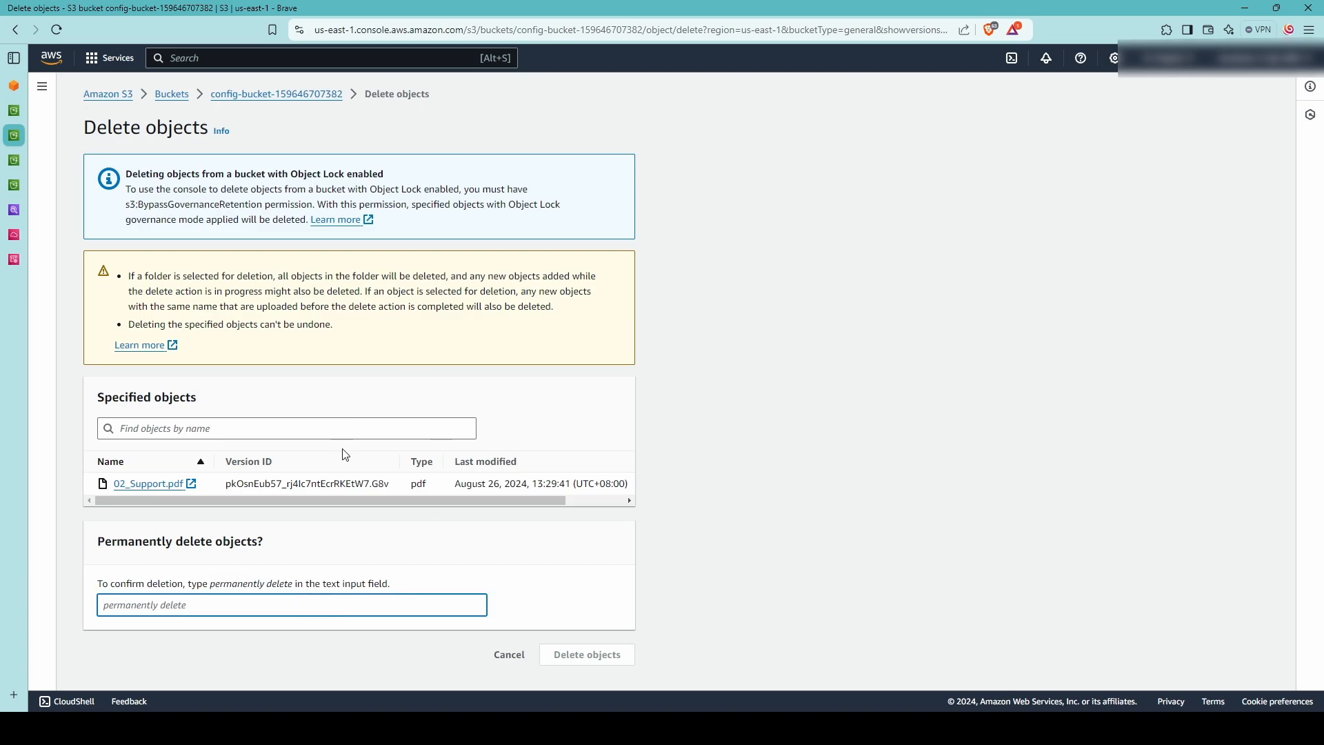
key("ctrl+v")
left_click(592, 655)
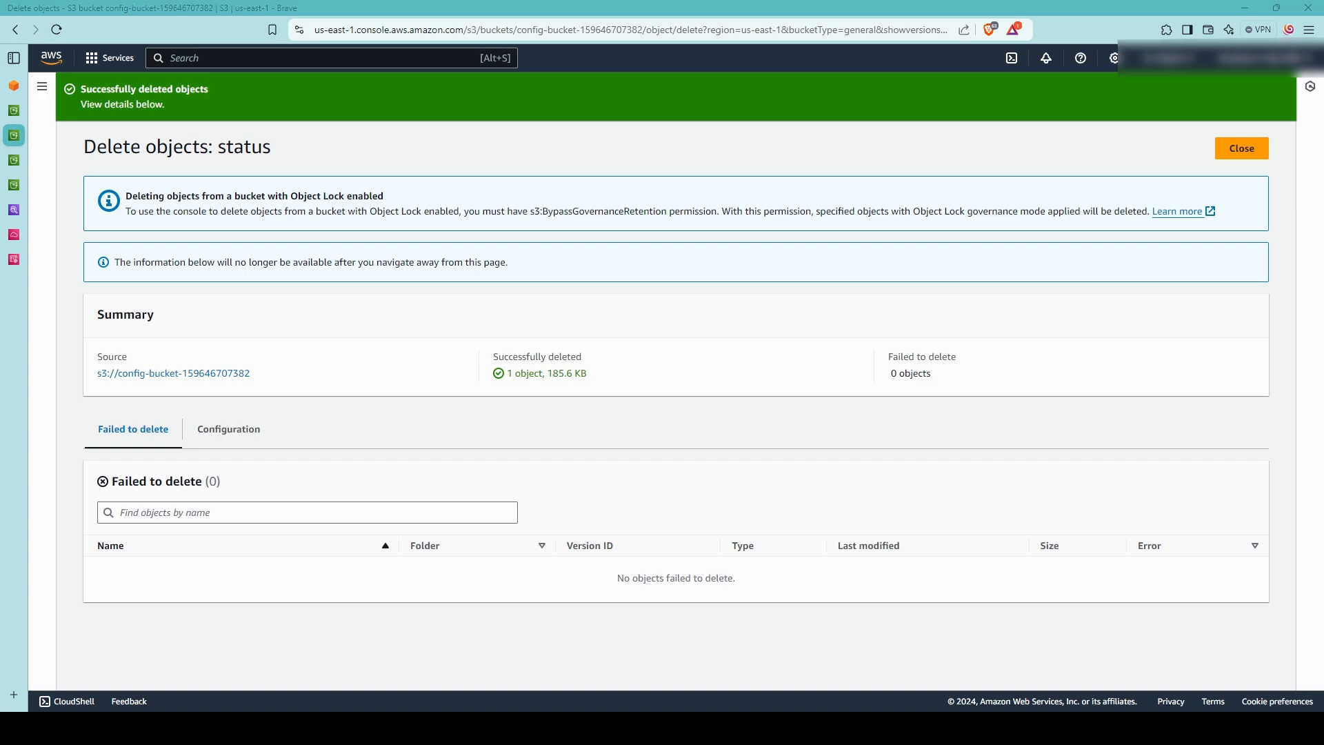
left_click(591, 375)
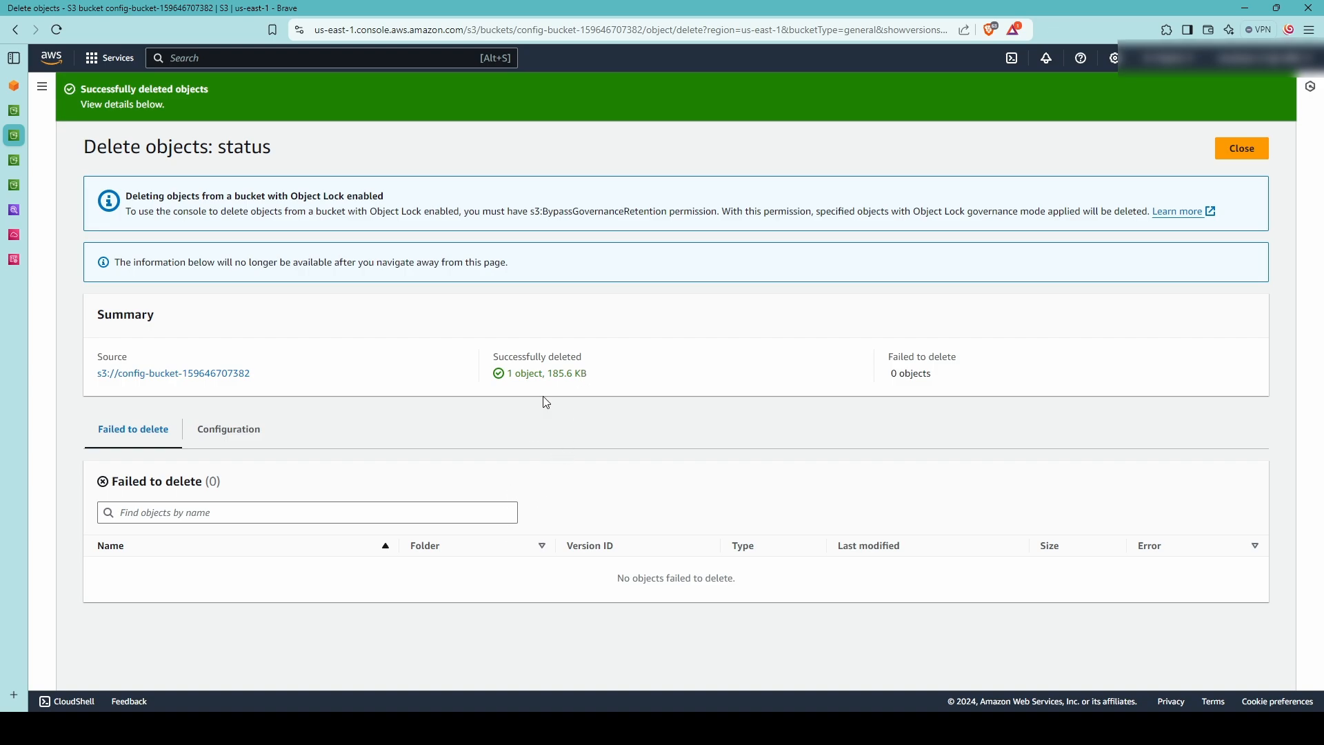
left_click(1241, 149)
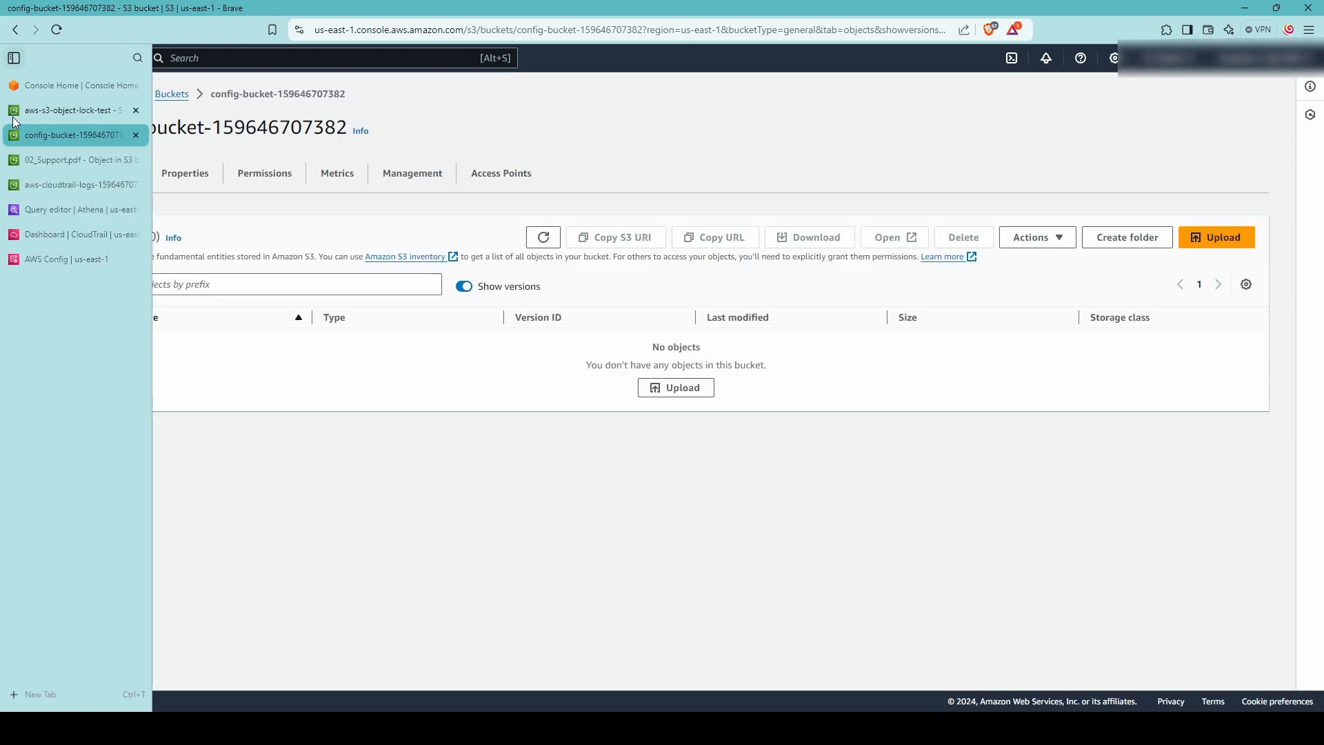
- Go back to the config bucket's object list and upload 02_Support.pdf again with the default settings
left_click(39, 113)
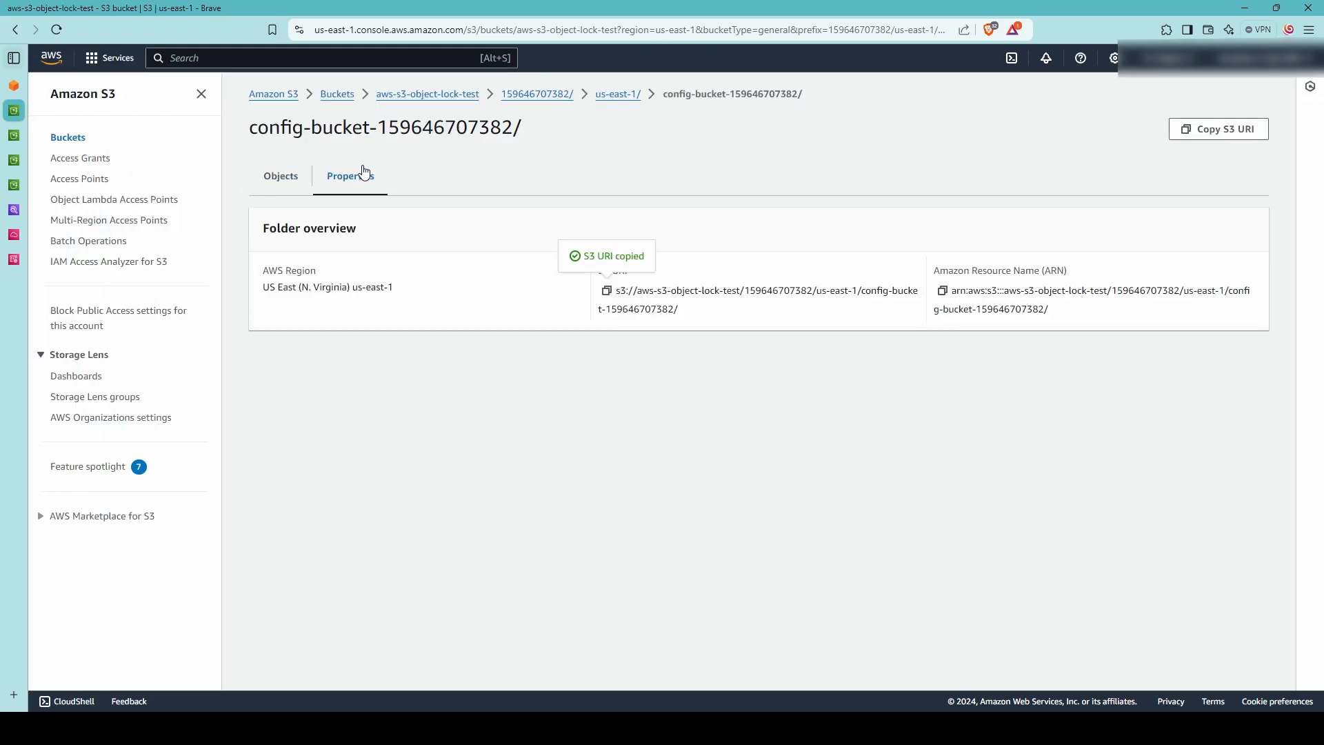
left_click(14, 136)
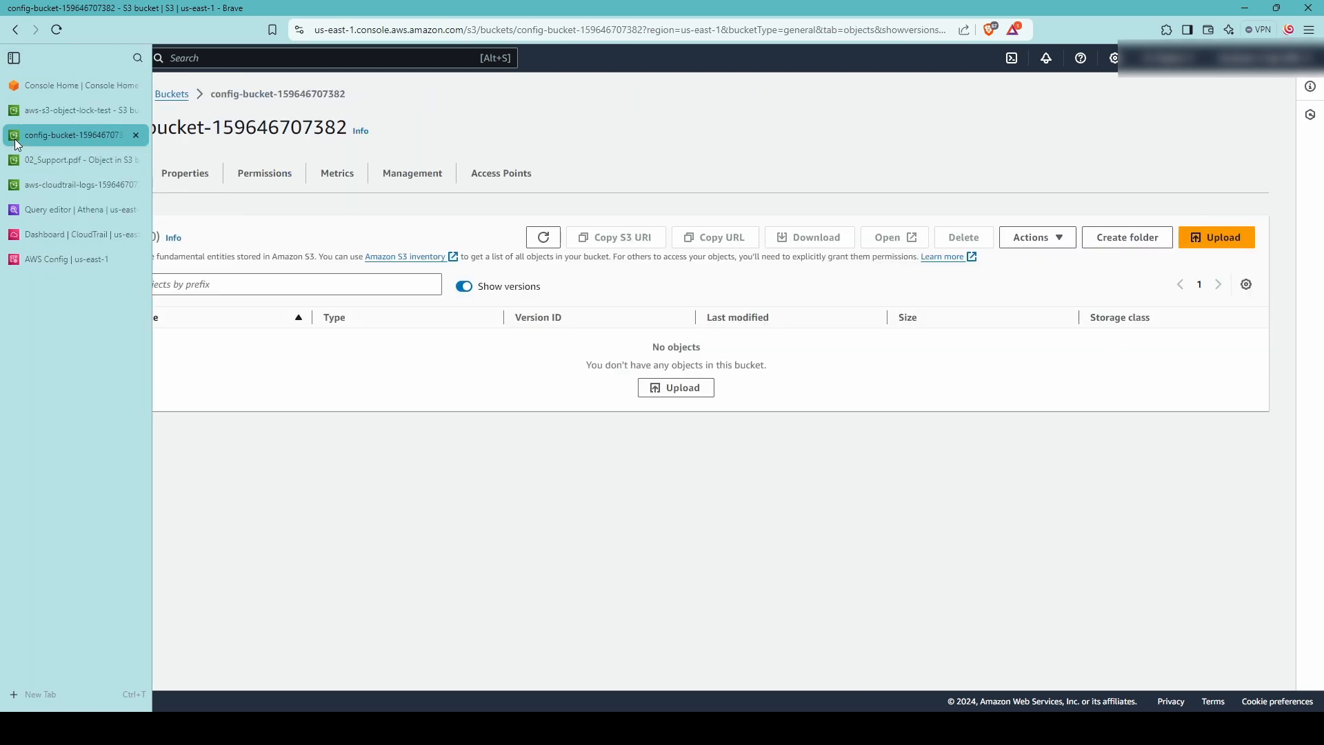
left_click(48, 161)
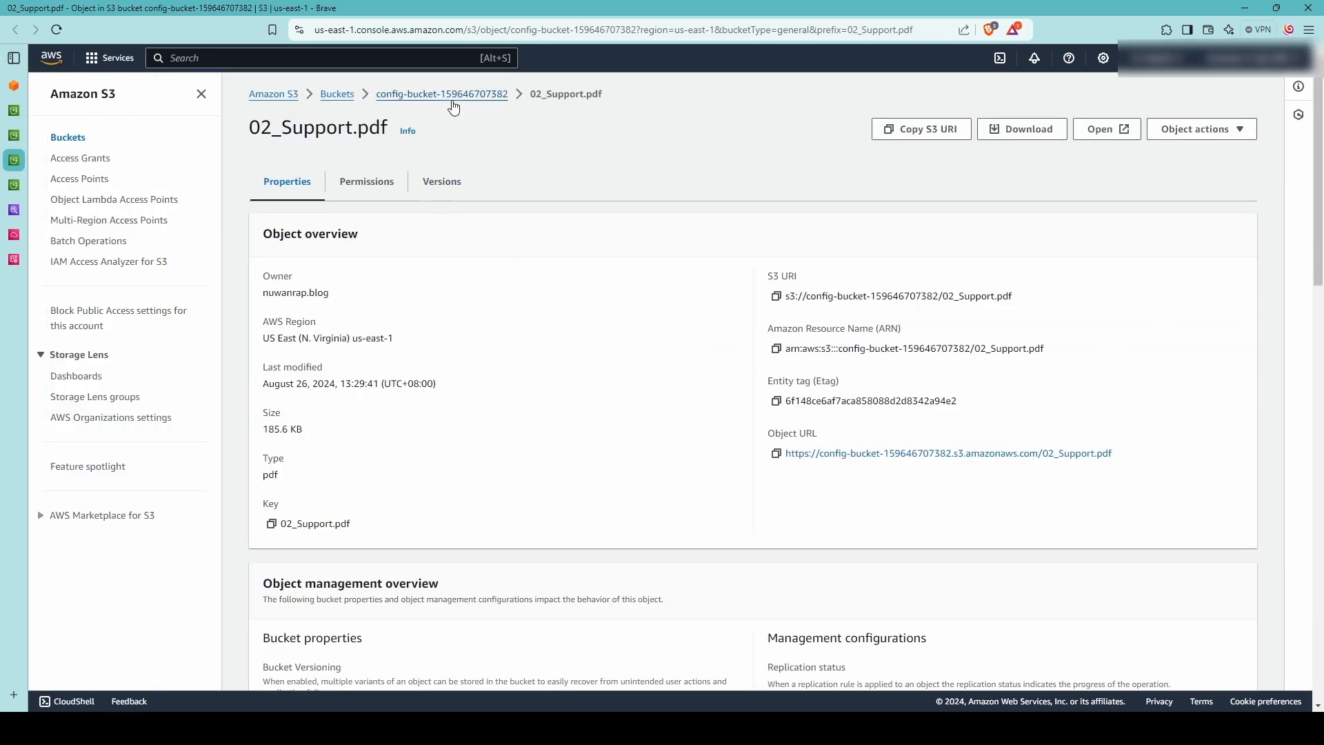
left_click(452, 101)
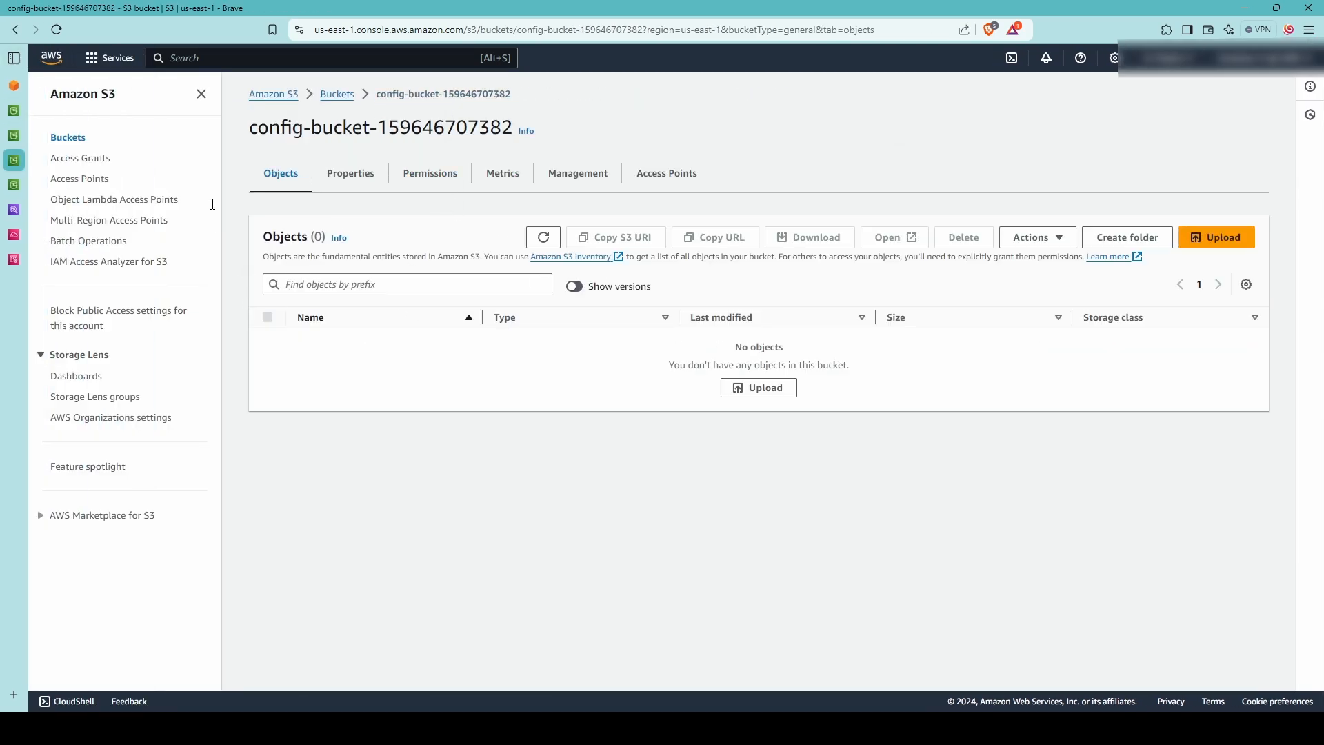
left_click(1218, 238)
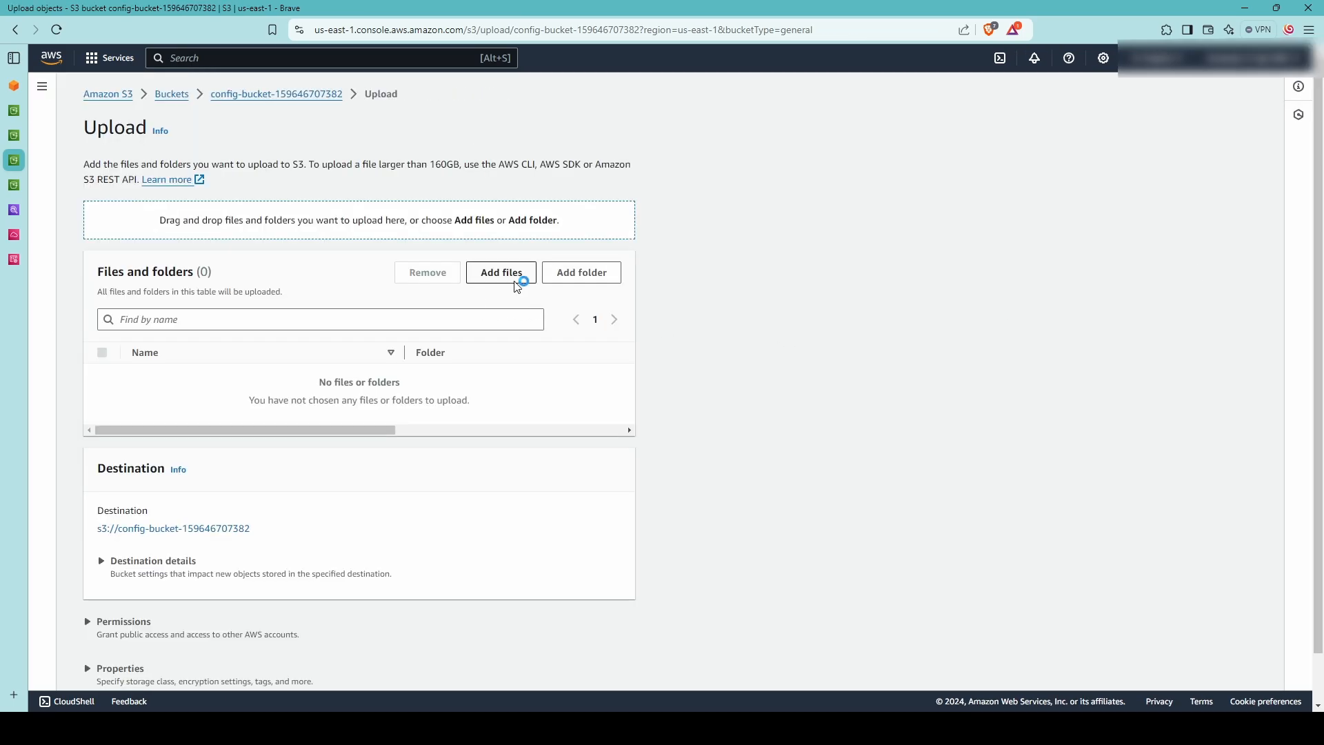
left_click(516, 273)
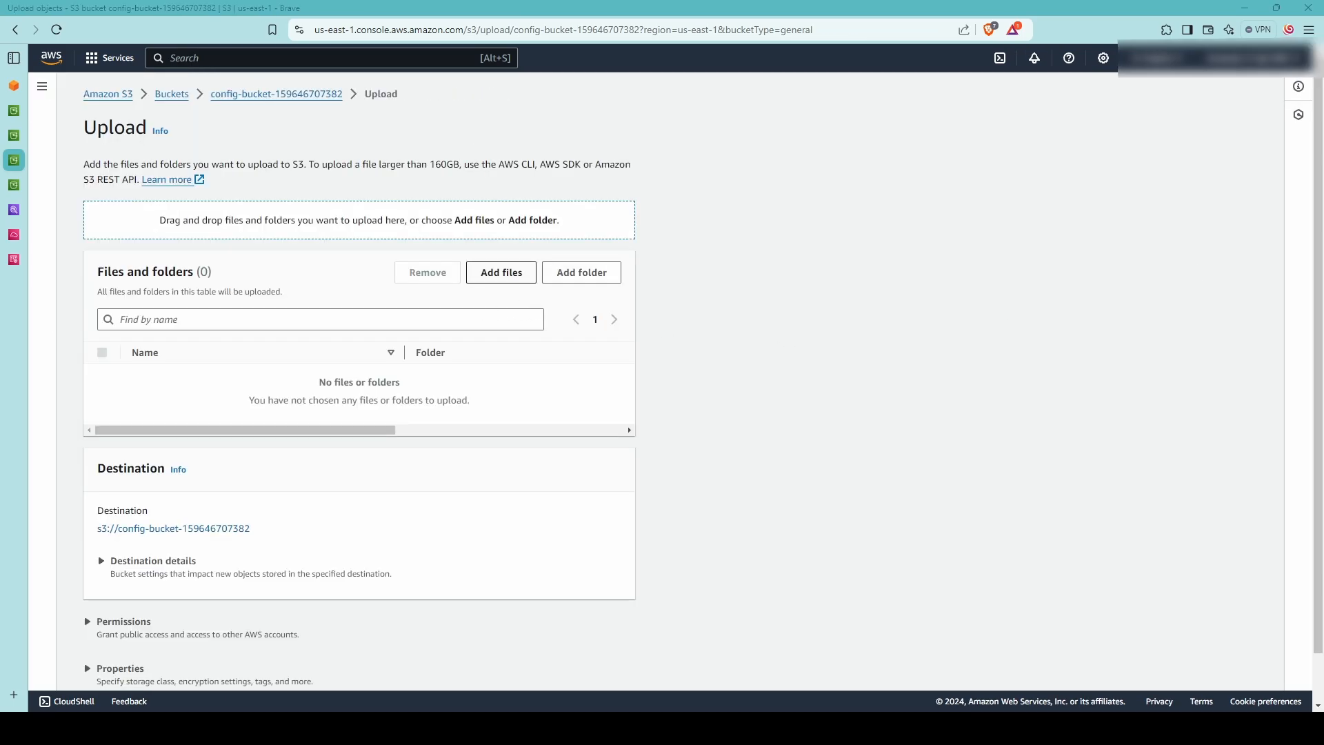
left_click(598, 406)
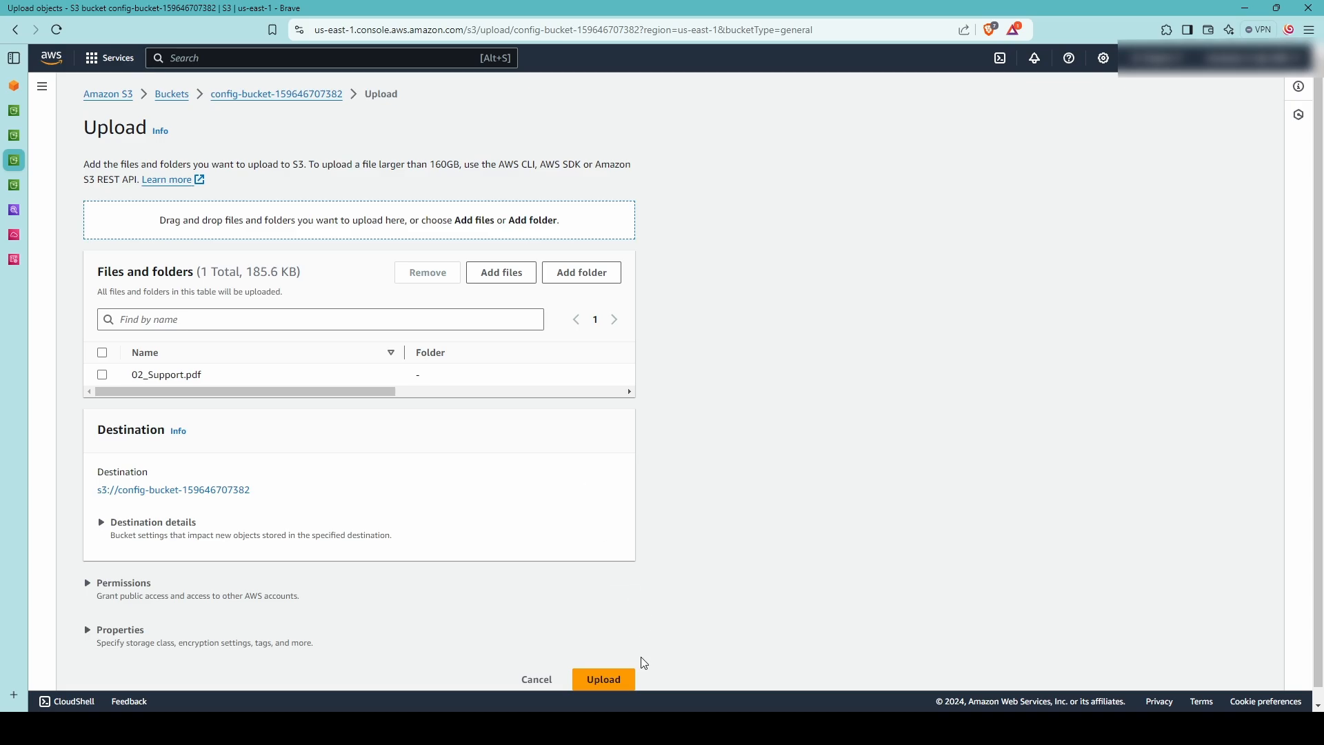
left_click(623, 681)
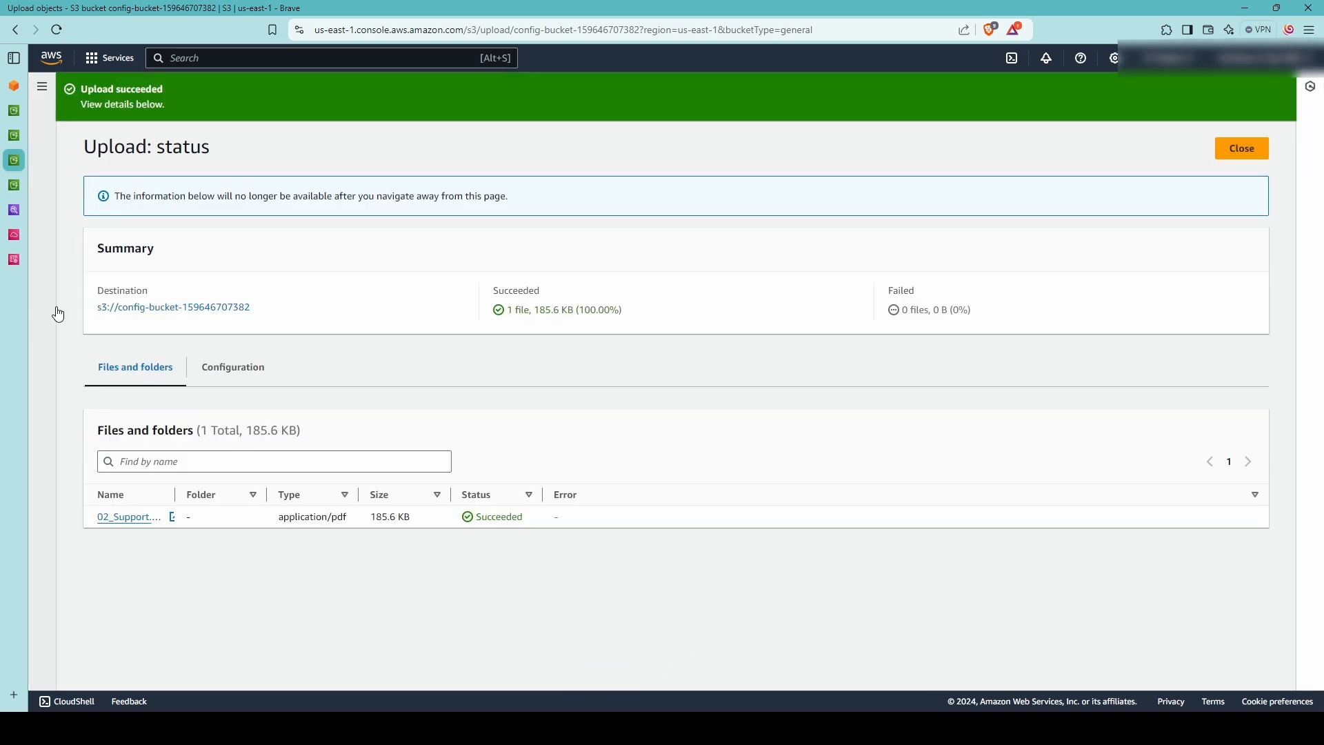
- Open the newly uploaded 02_Support.pdf from the destination bucket and review its Object Lock legal hold and retention settings
left_click(114, 309)
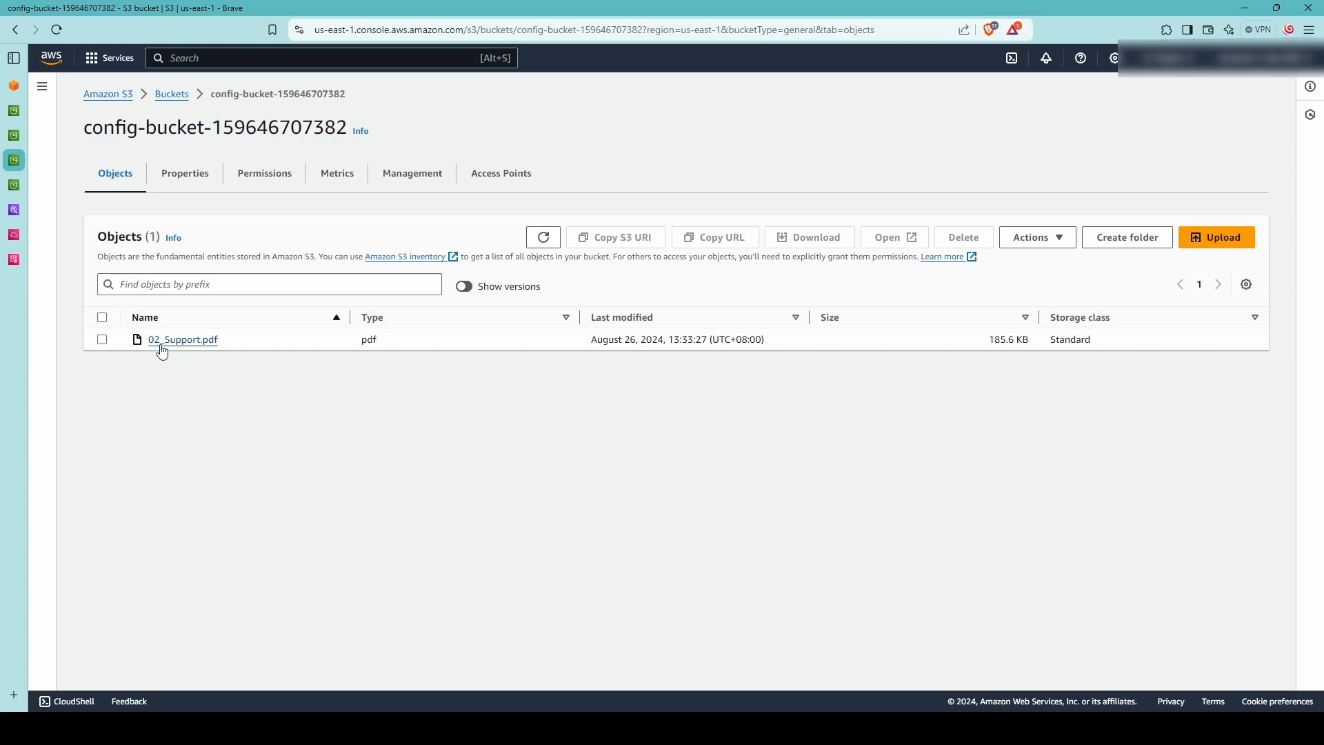
left_click(158, 341)
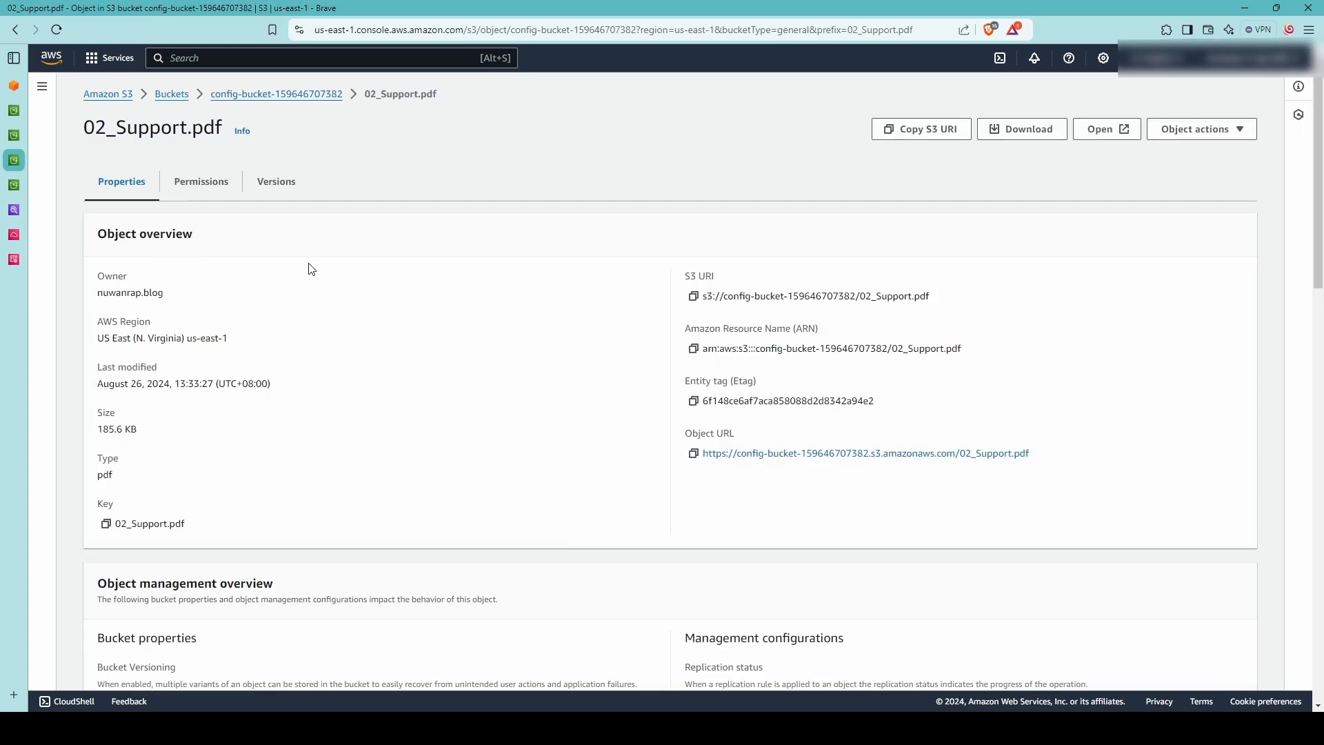
scroll(308, 269, "down", 10)
scroll(308, 275, "down", 8)
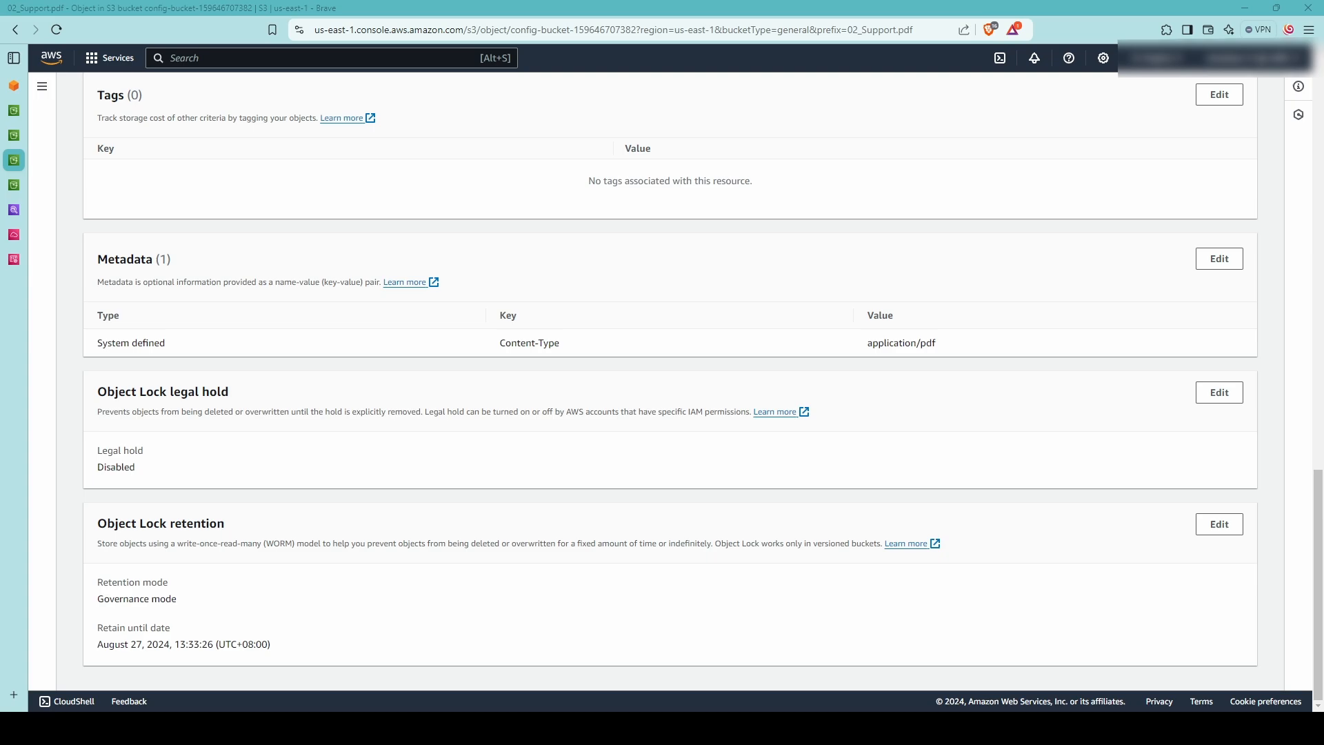
left_click(773, 484)
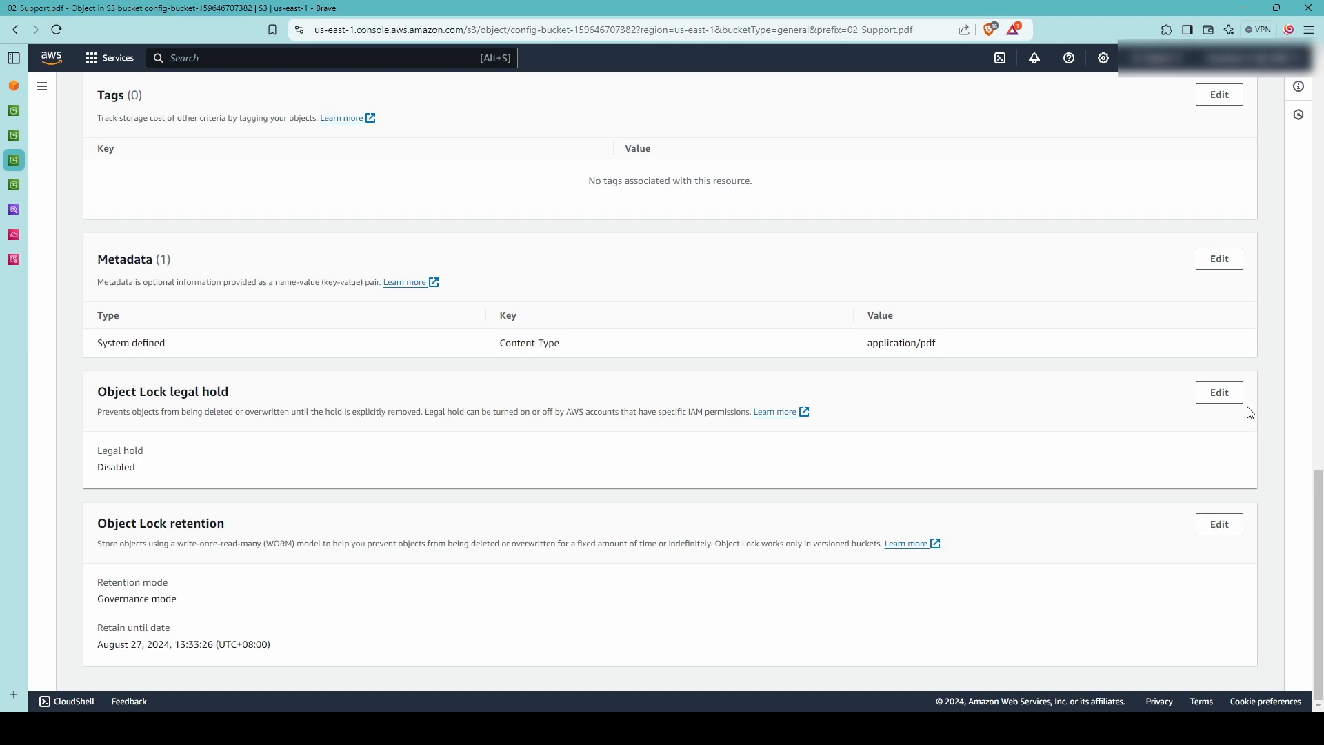
- Enable the Object Lock legal hold on 02_Support.pdf, save the change and check the legal hold setting
left_click(1221, 393)
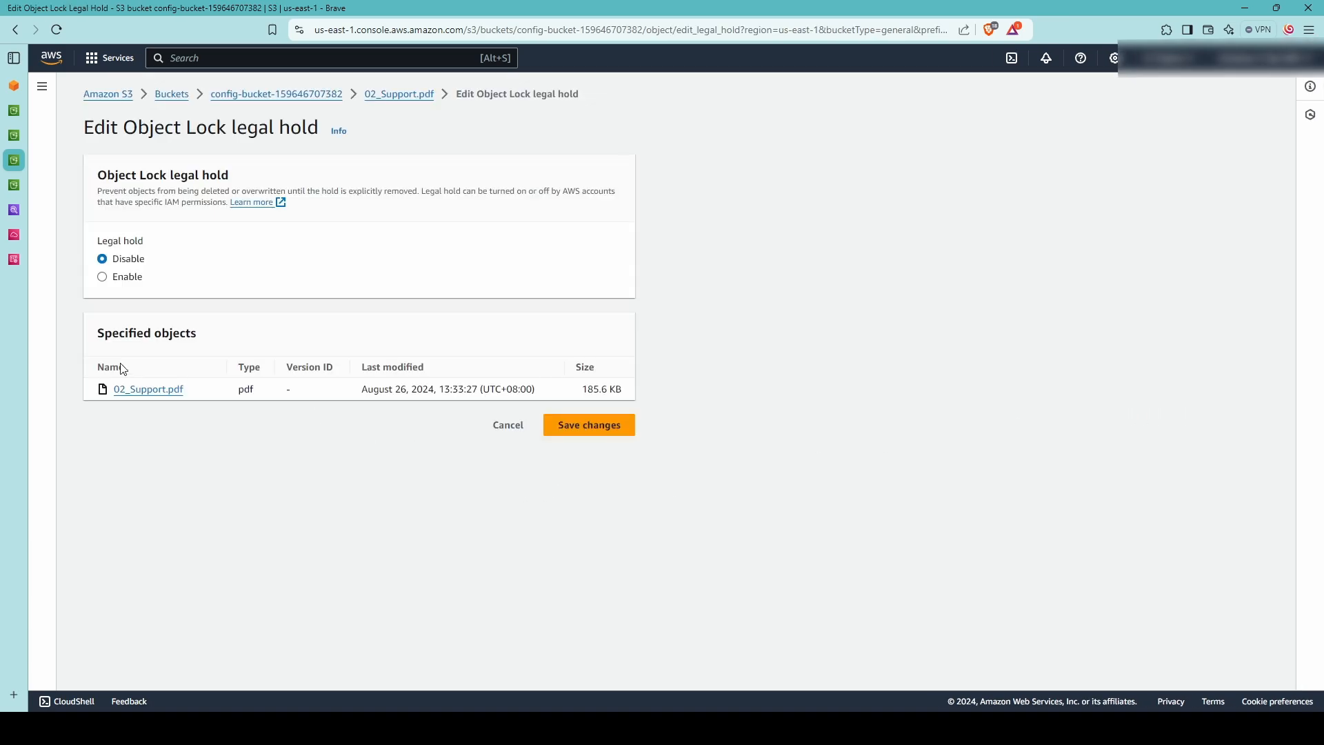
left_click(102, 277)
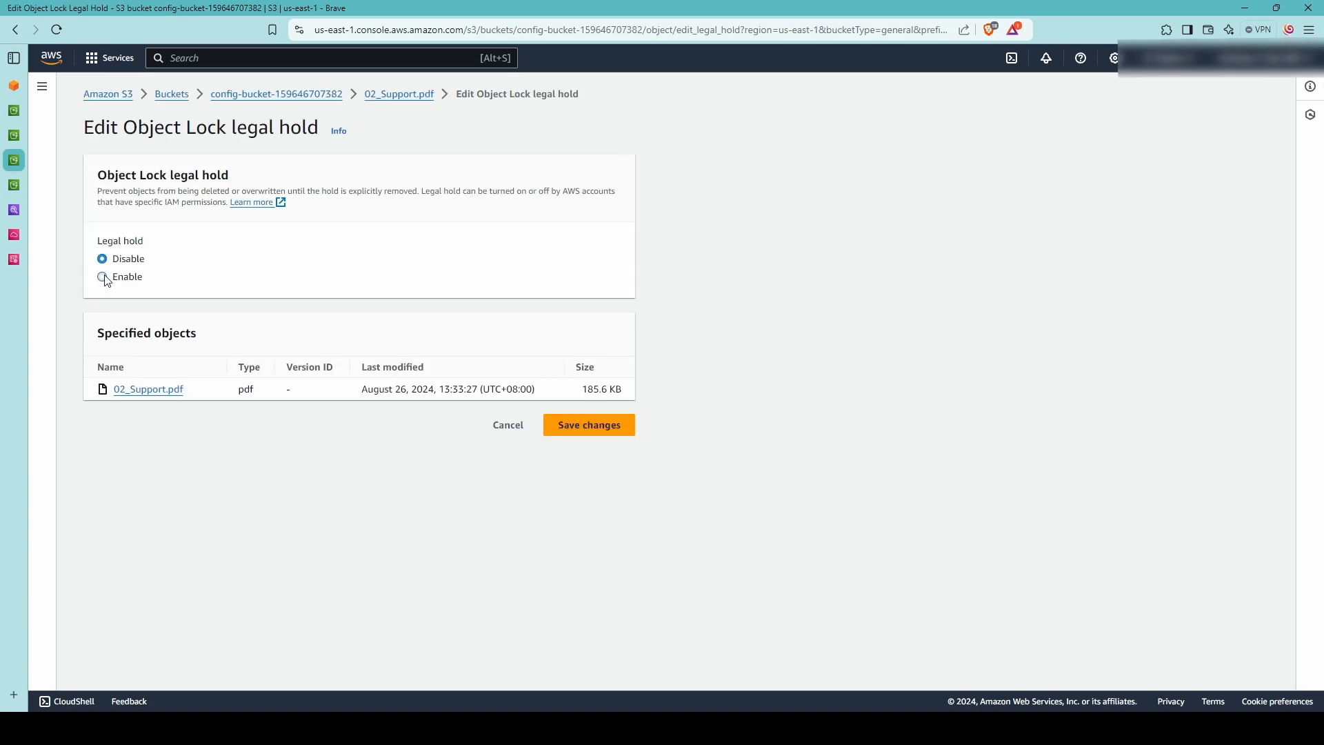
left_click(617, 428)
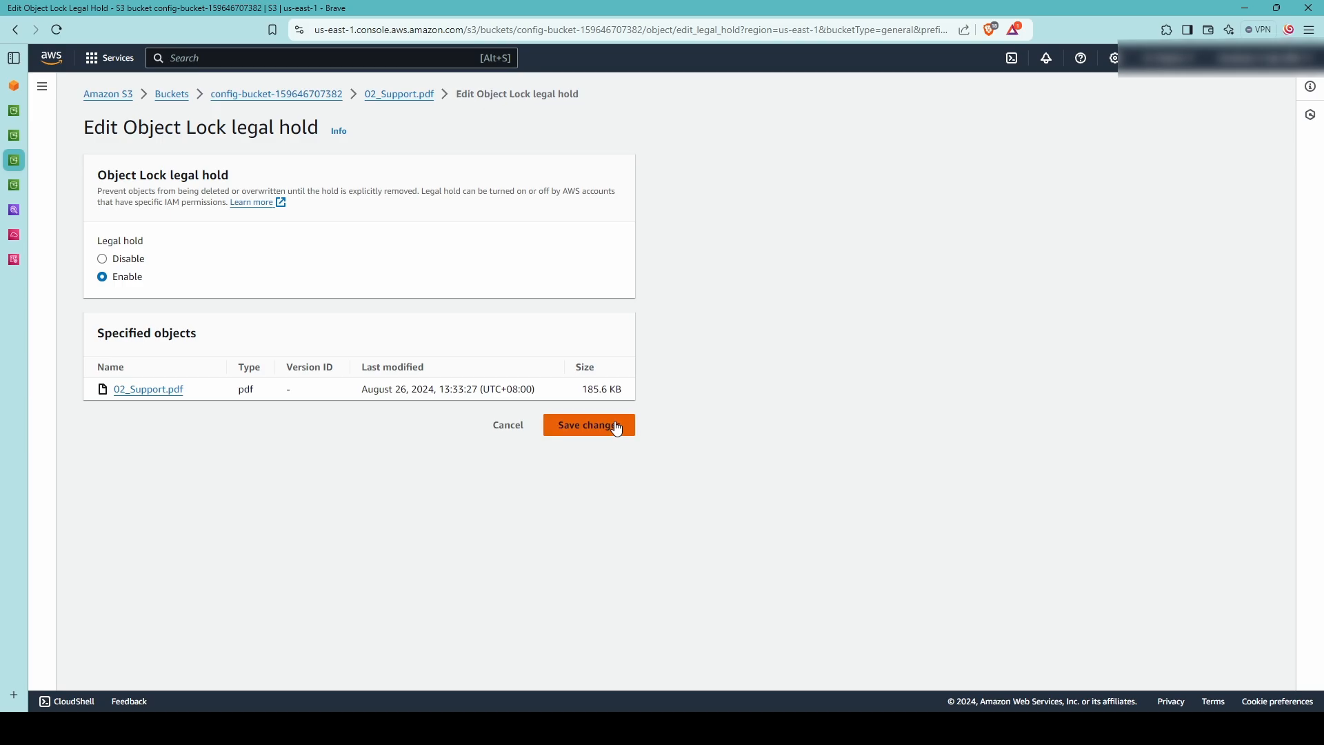
scroll(607, 428, "down", 15)
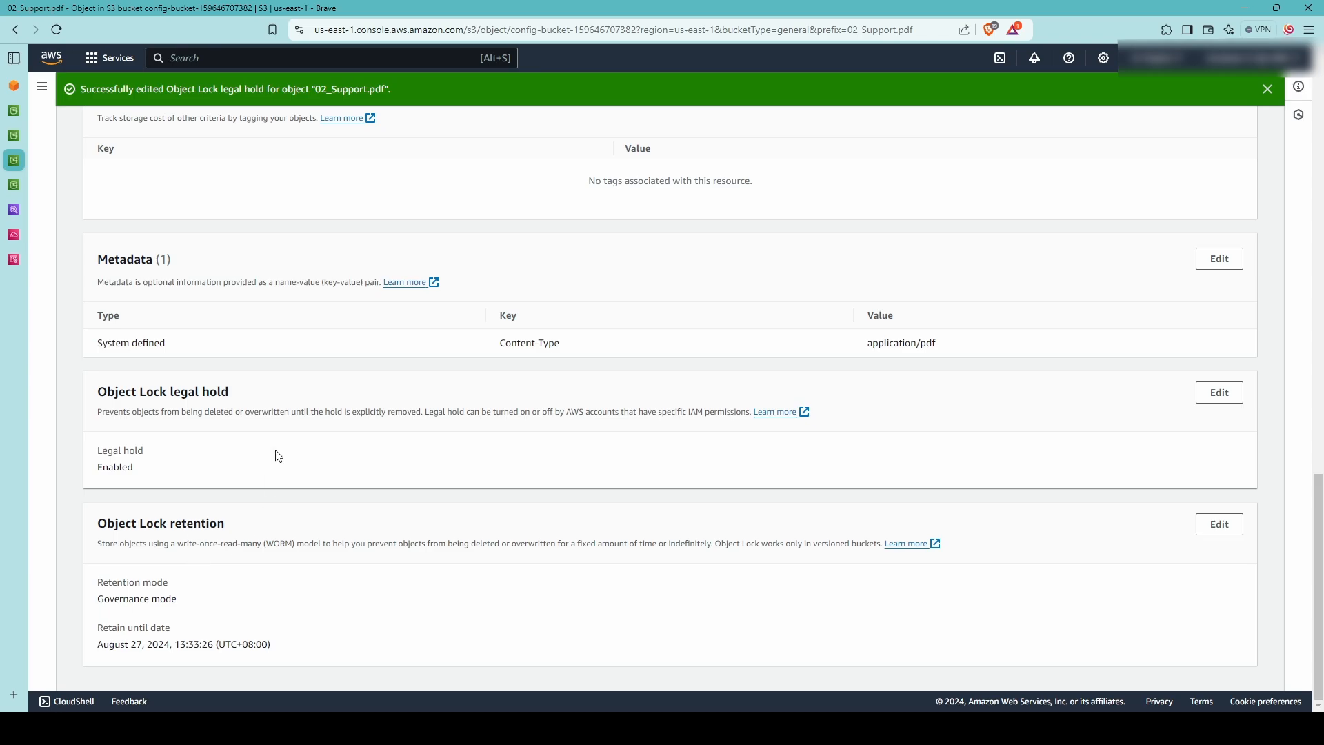
- Show versions in the config bucket, try to delete the 02_Support.pdf version by confirming "permanently delete", and view the error details
scroll(275, 448, "up", 15)
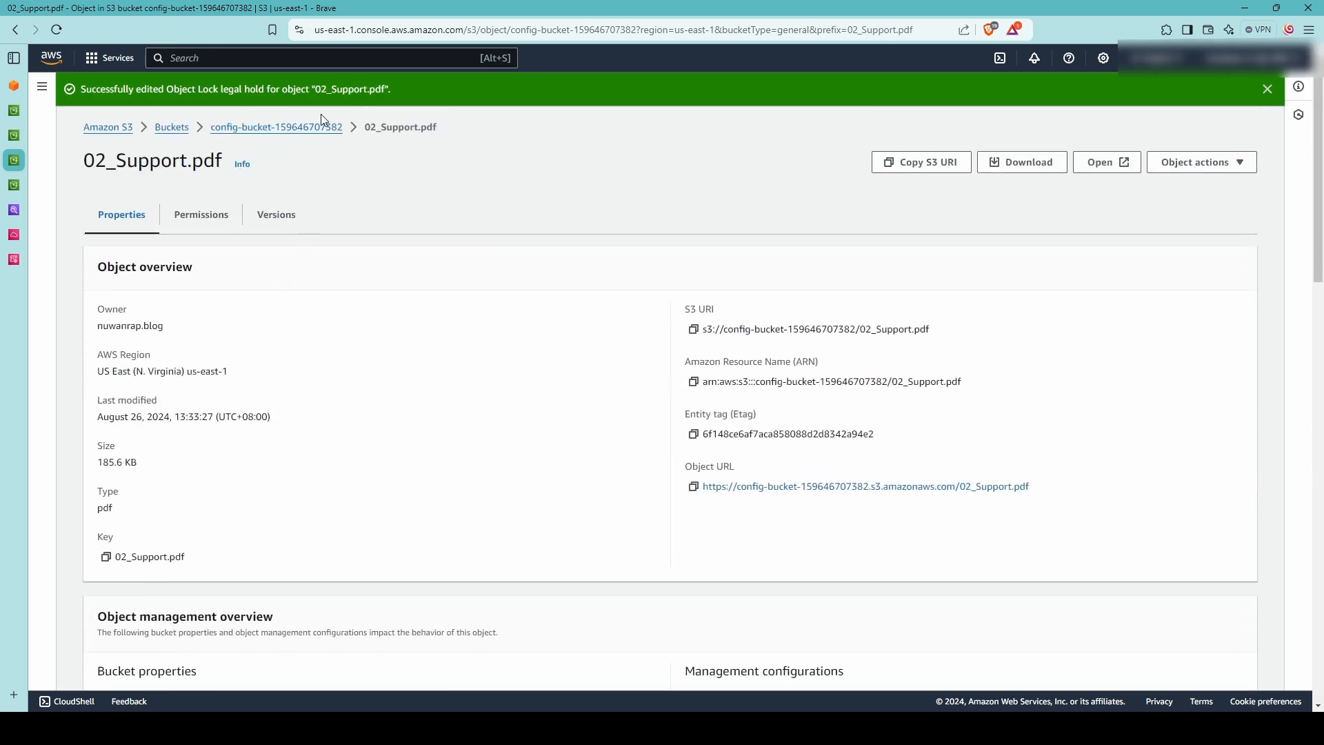
left_click(326, 130)
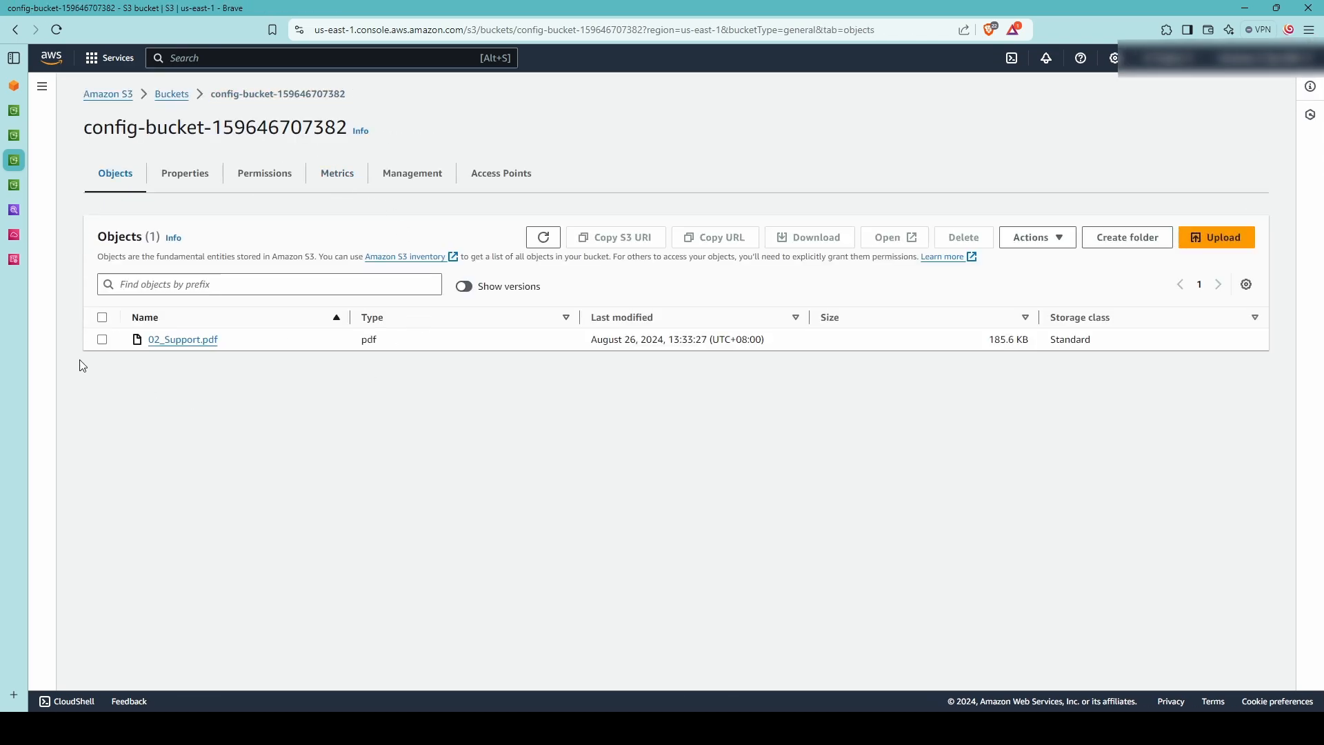
left_click(464, 286)
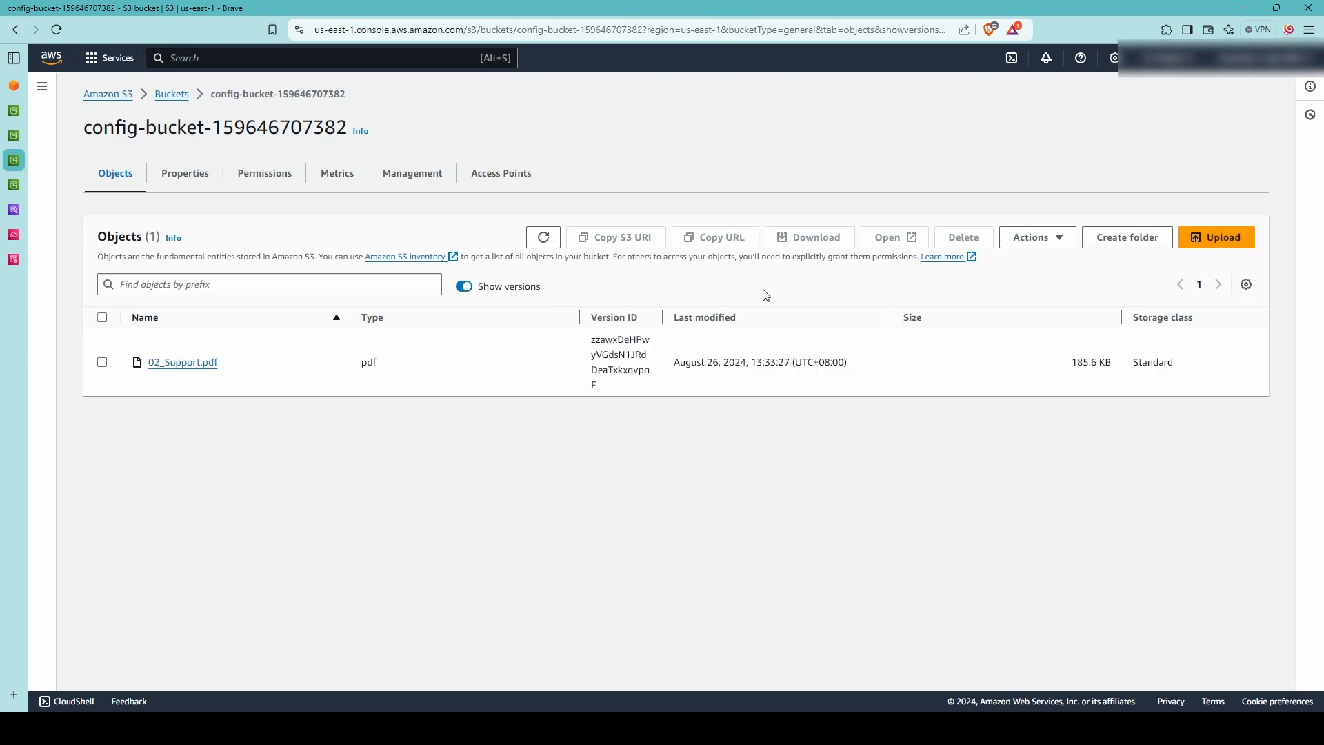
left_click(102, 363)
left_click(963, 237)
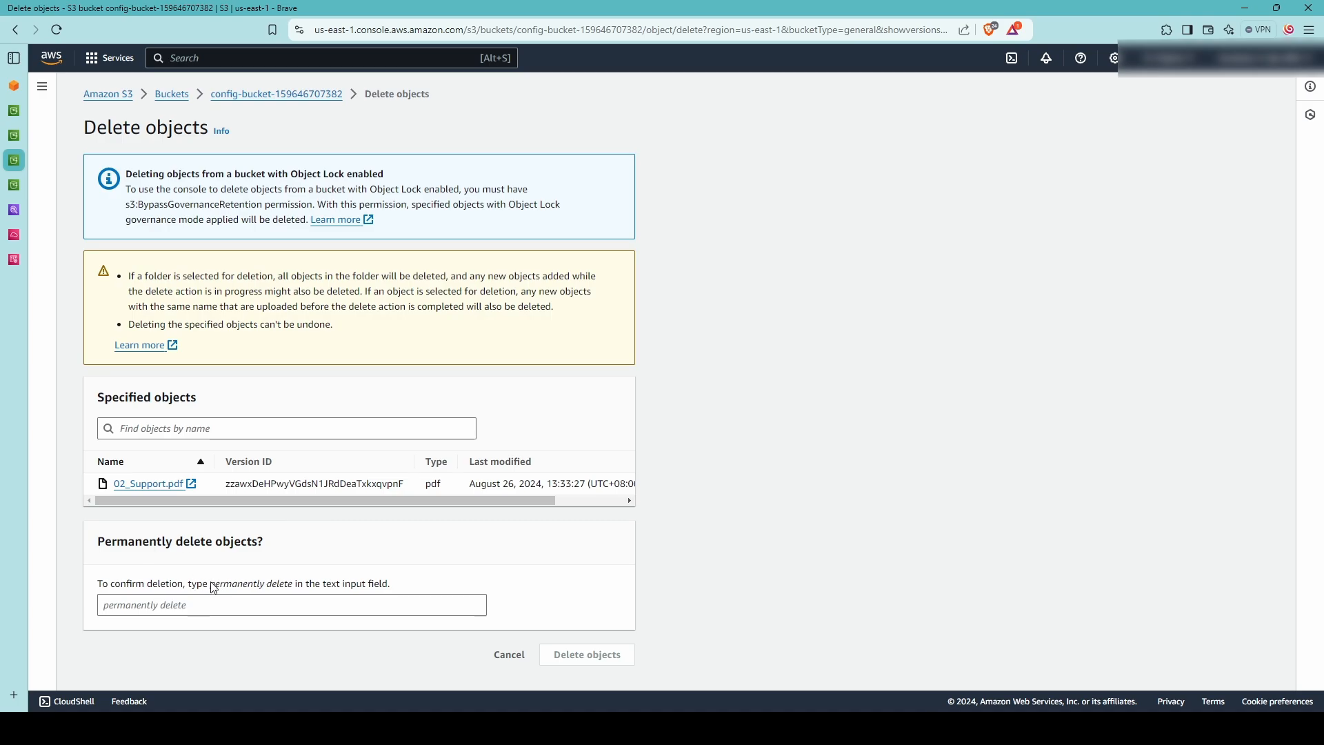
left_click_drag(210, 585, 295, 593)
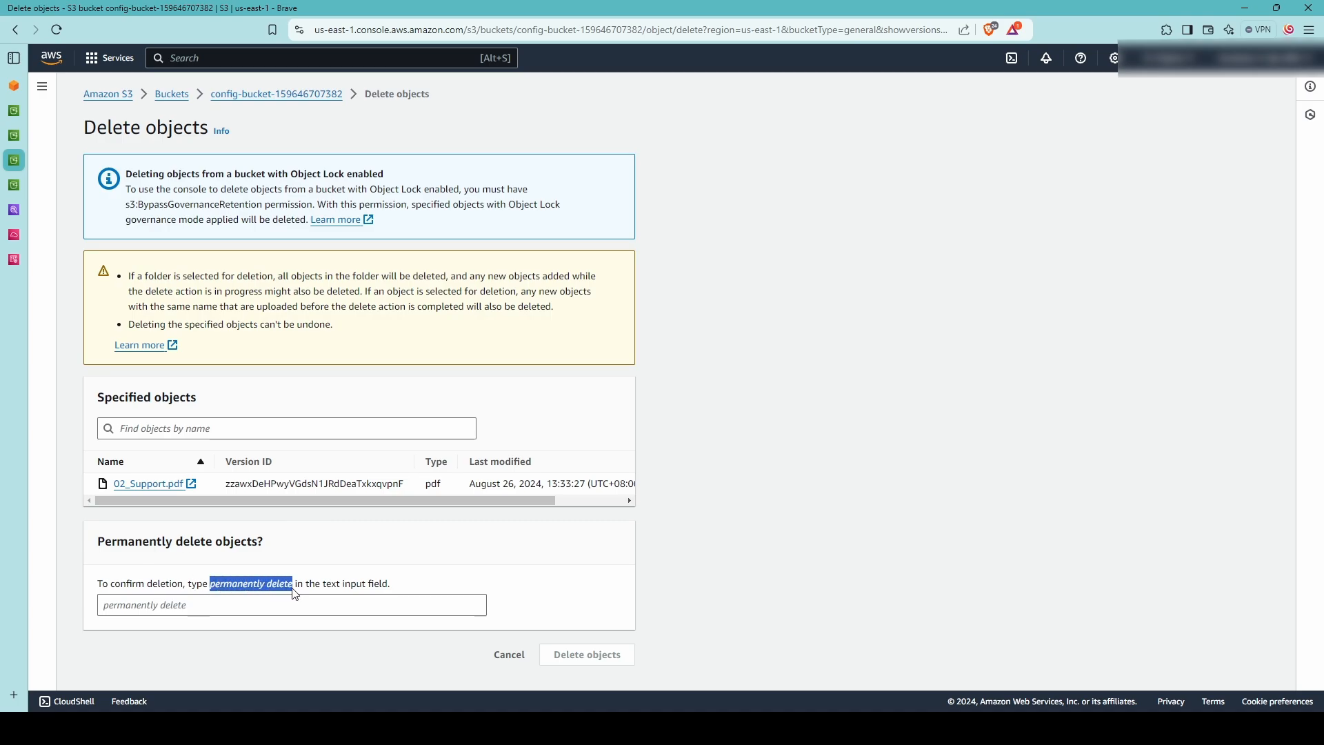
key("ctrl+c")
left_click(348, 604)
key("ctrl+v")
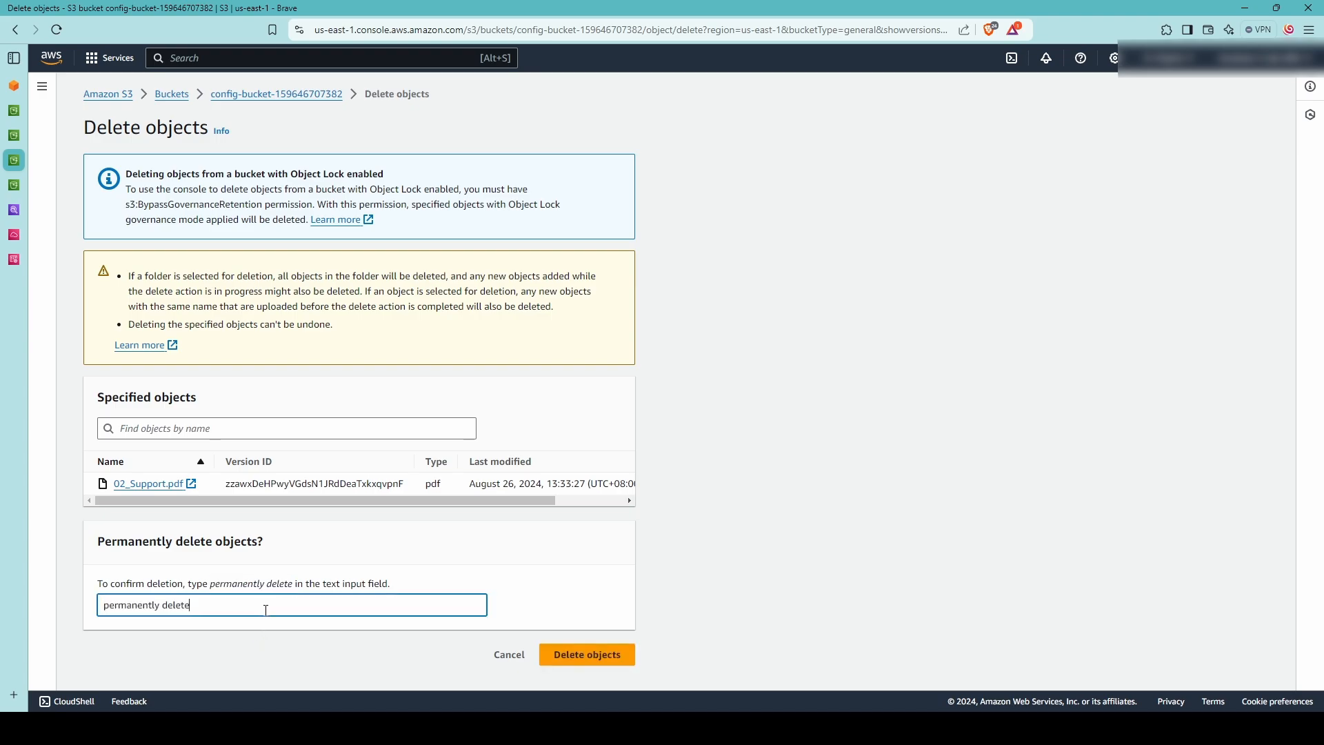
left_click(599, 656)
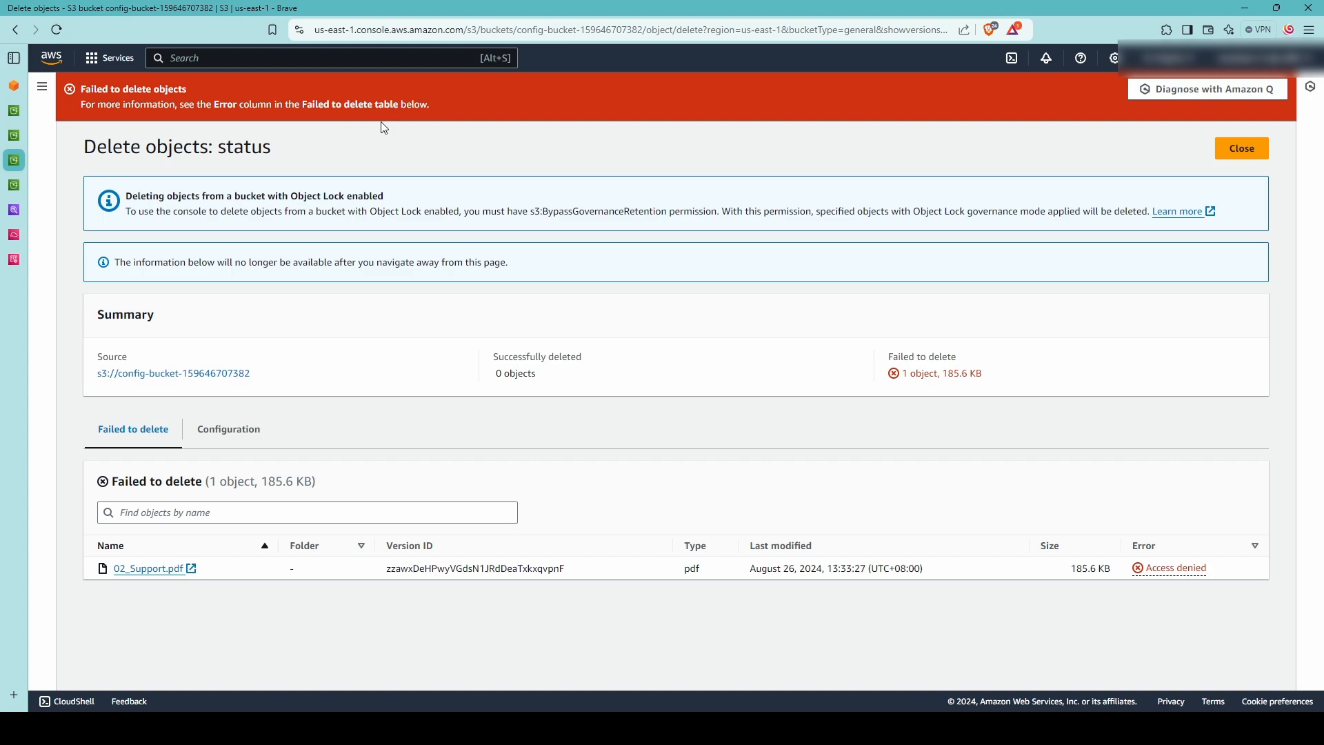
left_click(1164, 571)
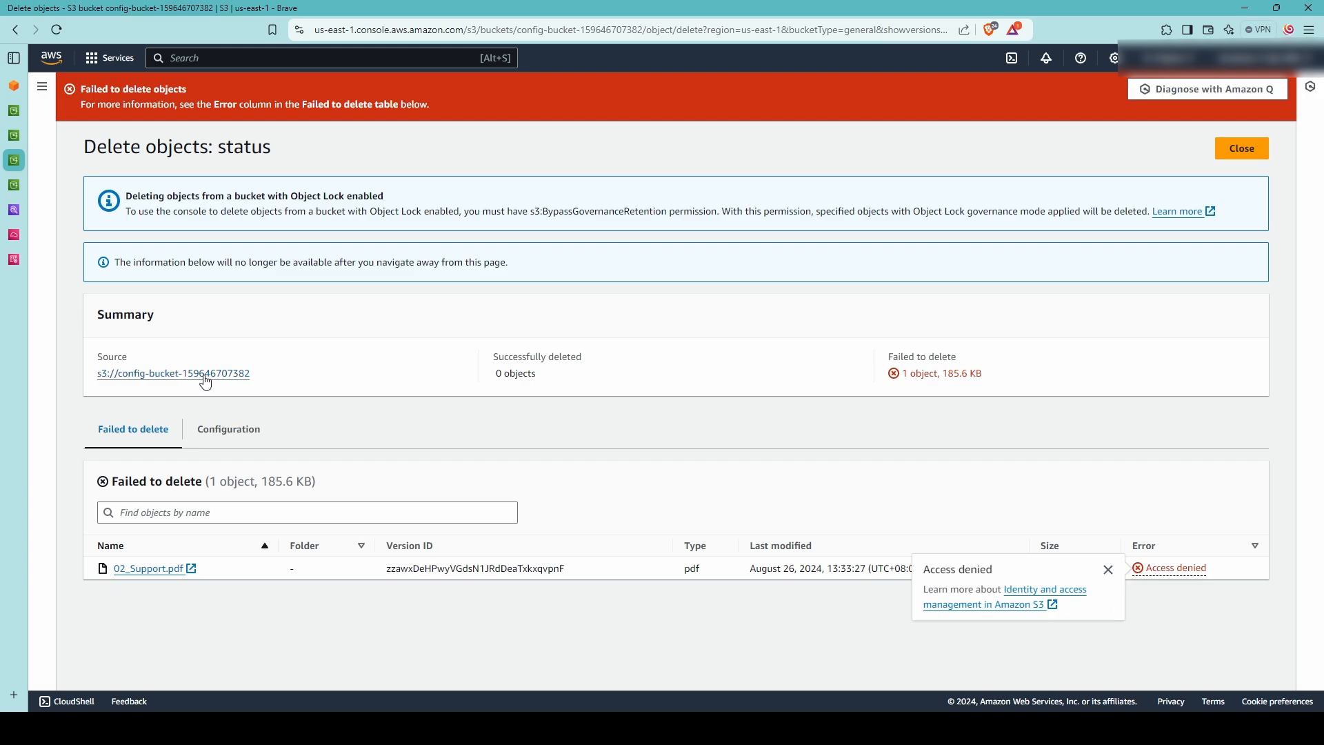
- Open 02_Support.pdf from the deletion status, set its Object Lock legal hold to Disable and save the change
left_click(165, 570)
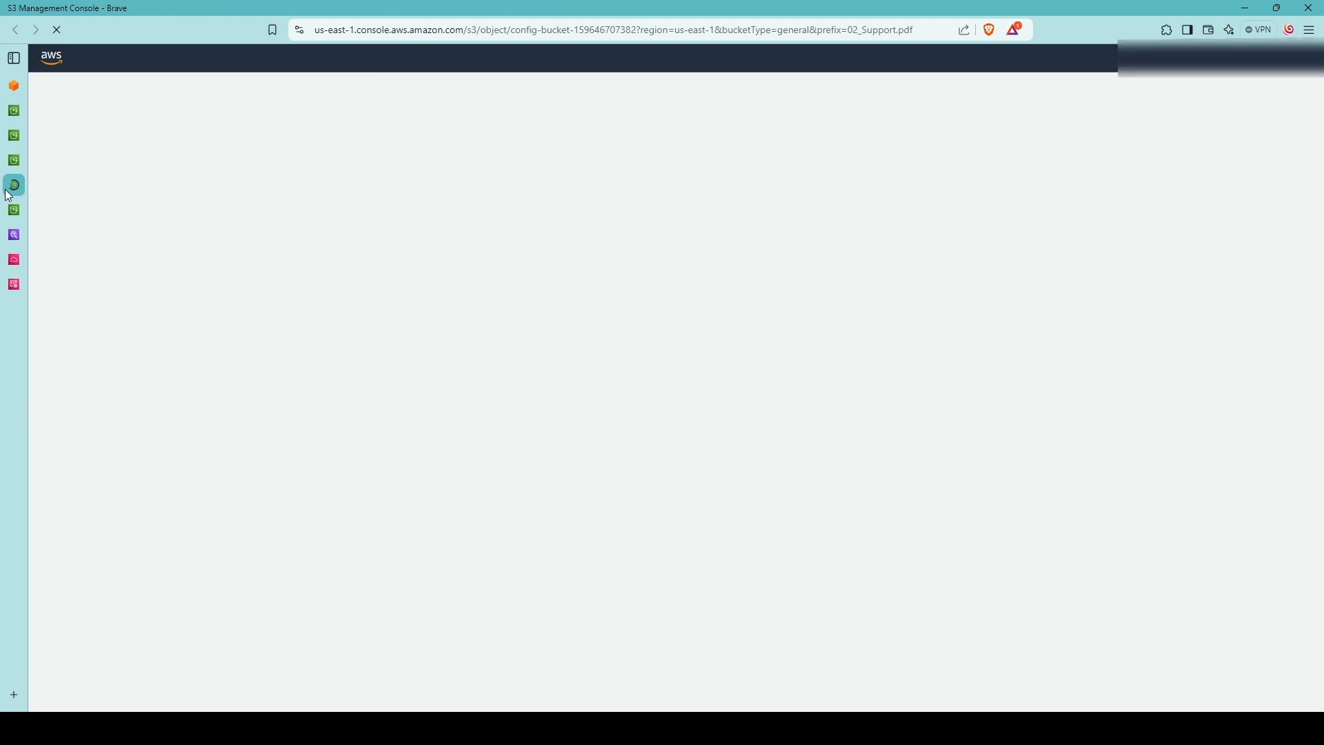
mouse_move(41, 183)
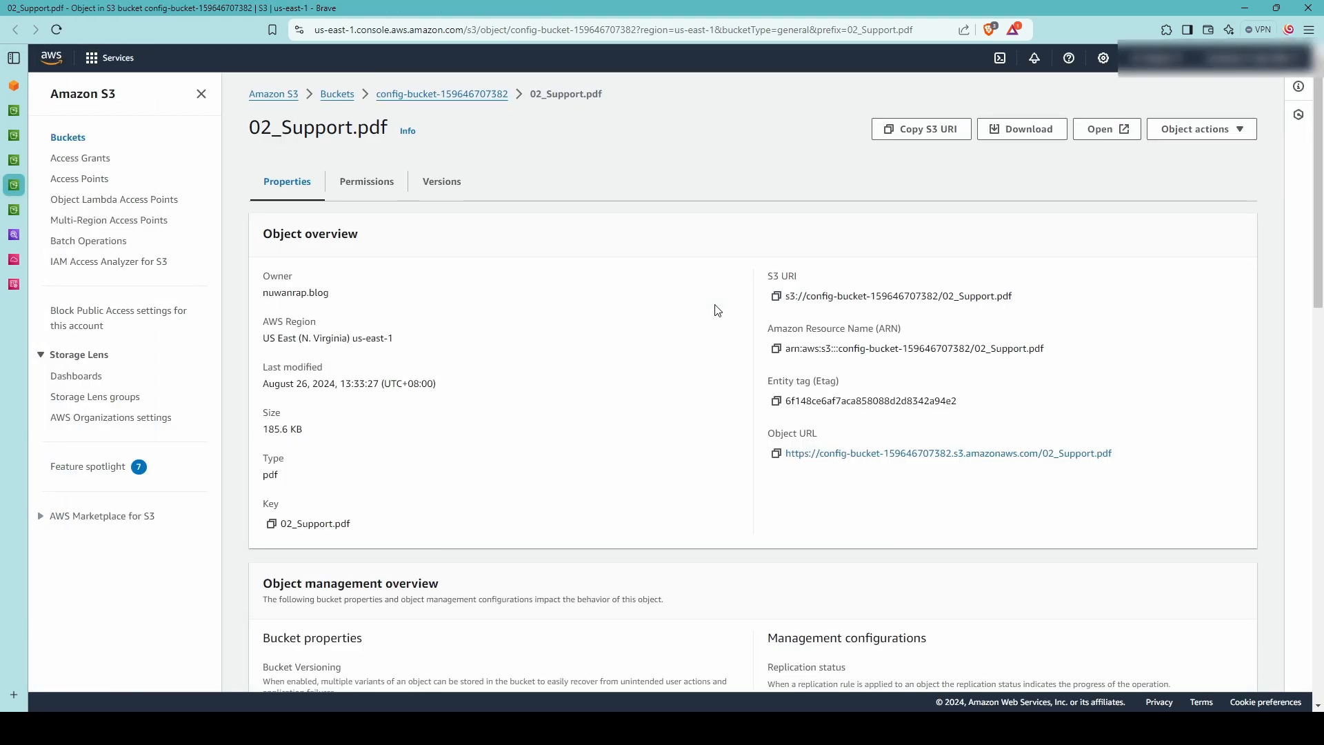
scroll(714, 308, "down", 14)
scroll(714, 308, "down", 3)
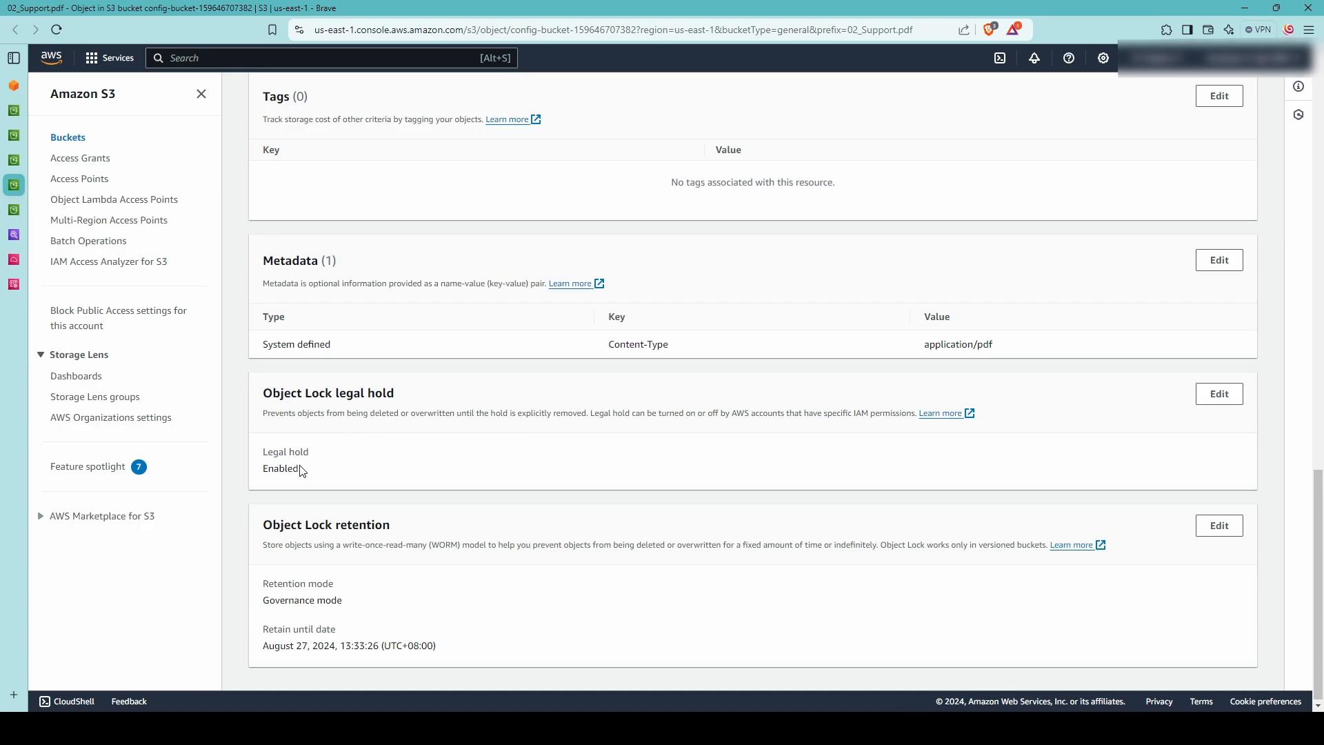
left_click(1207, 400)
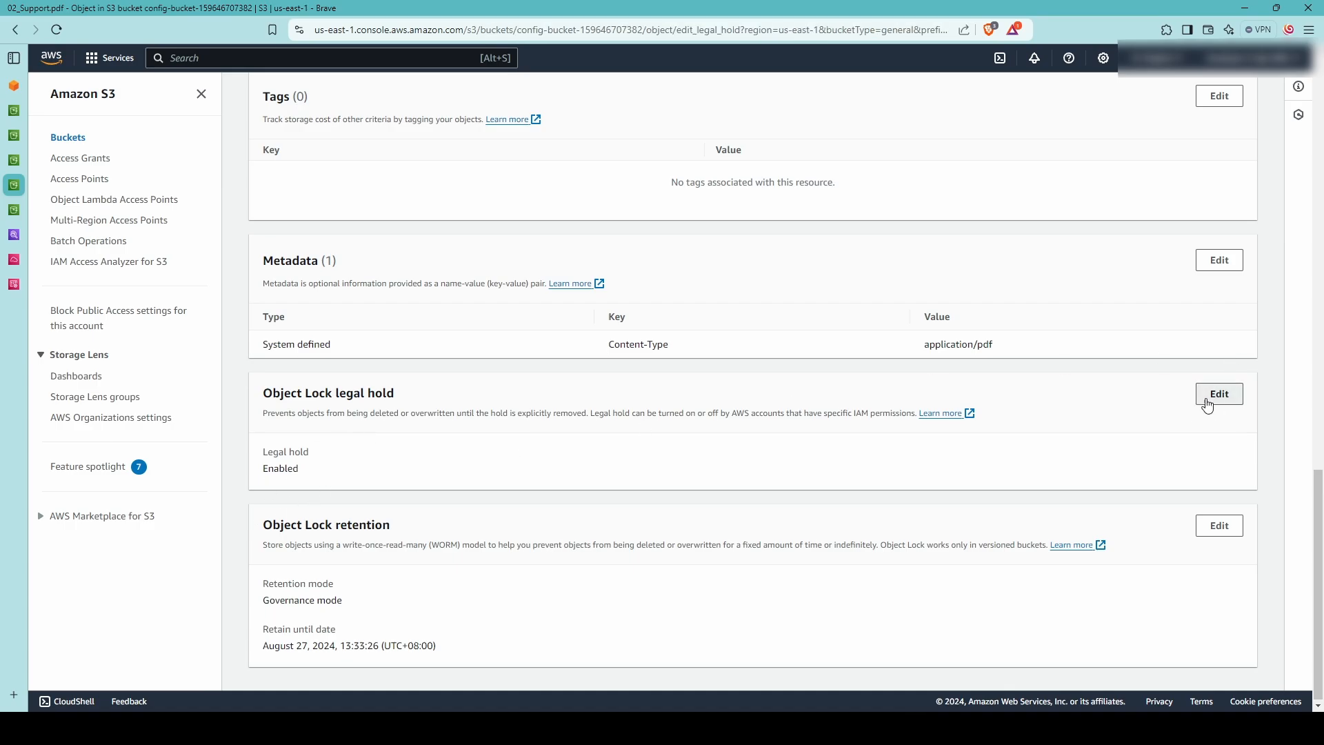
left_click(116, 259)
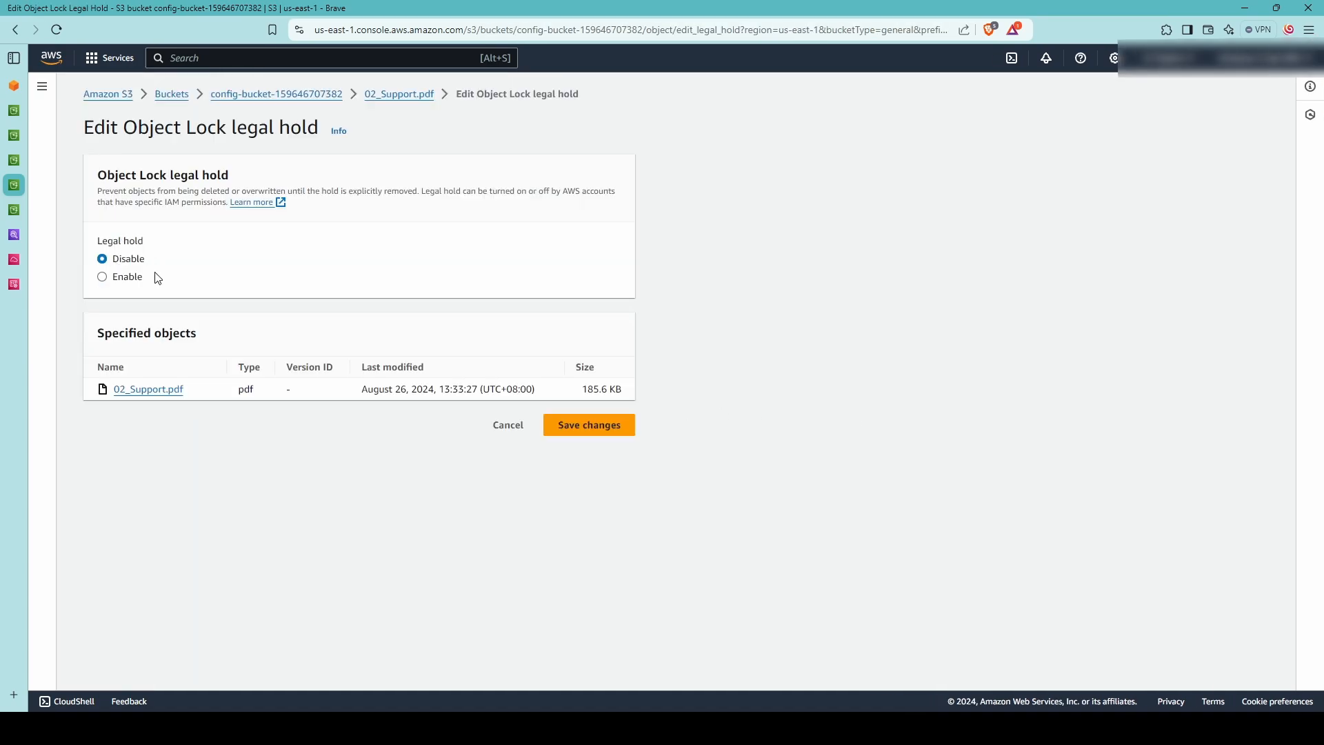
left_click(625, 425)
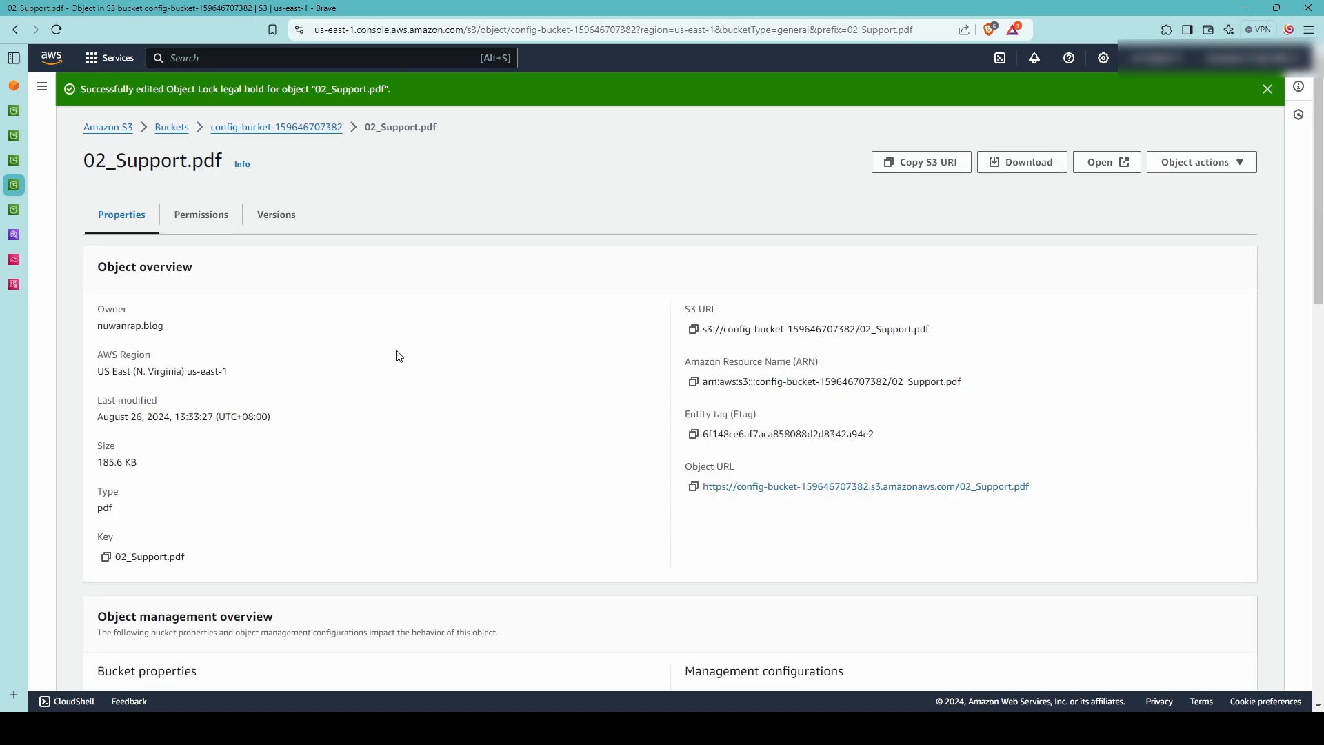
- Return to the deletion status, close it, and permanently delete the 02_Support.pdf version from the config bucket, confirming with "permanently delete"
left_click(8, 159)
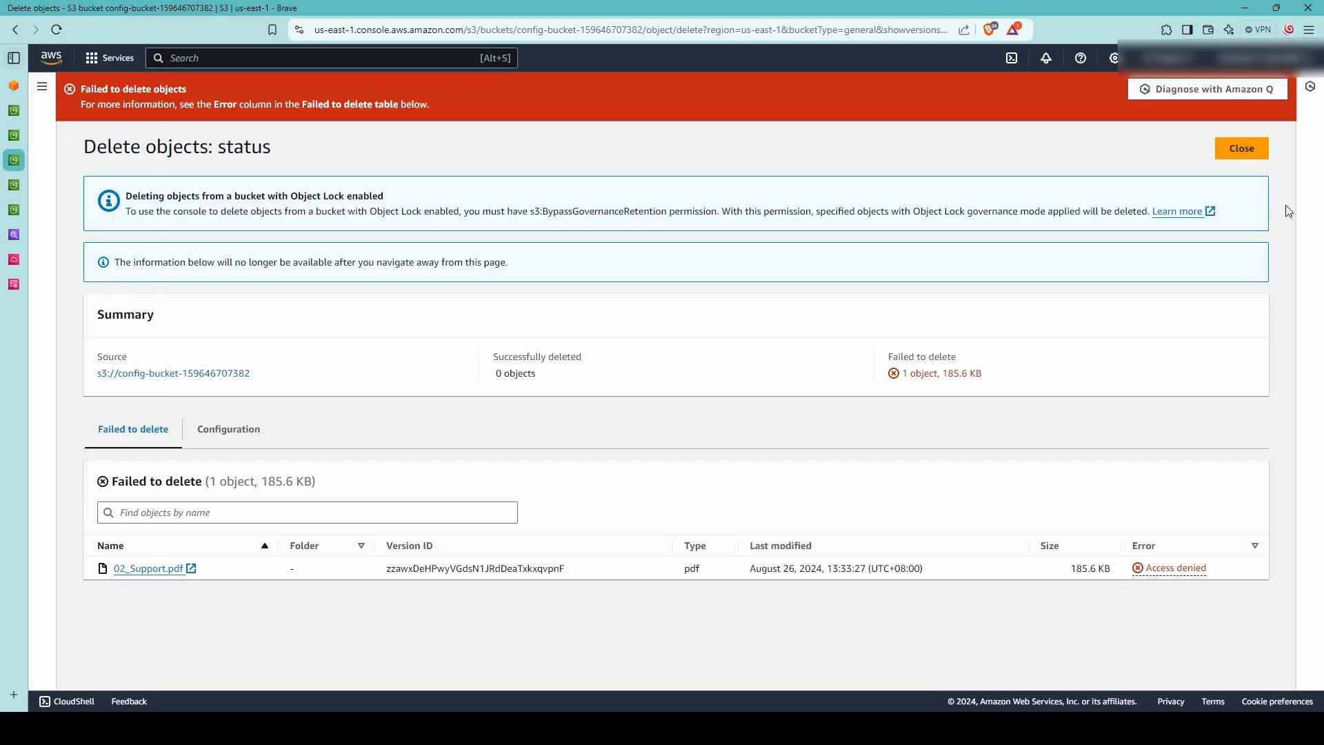
left_click(1242, 149)
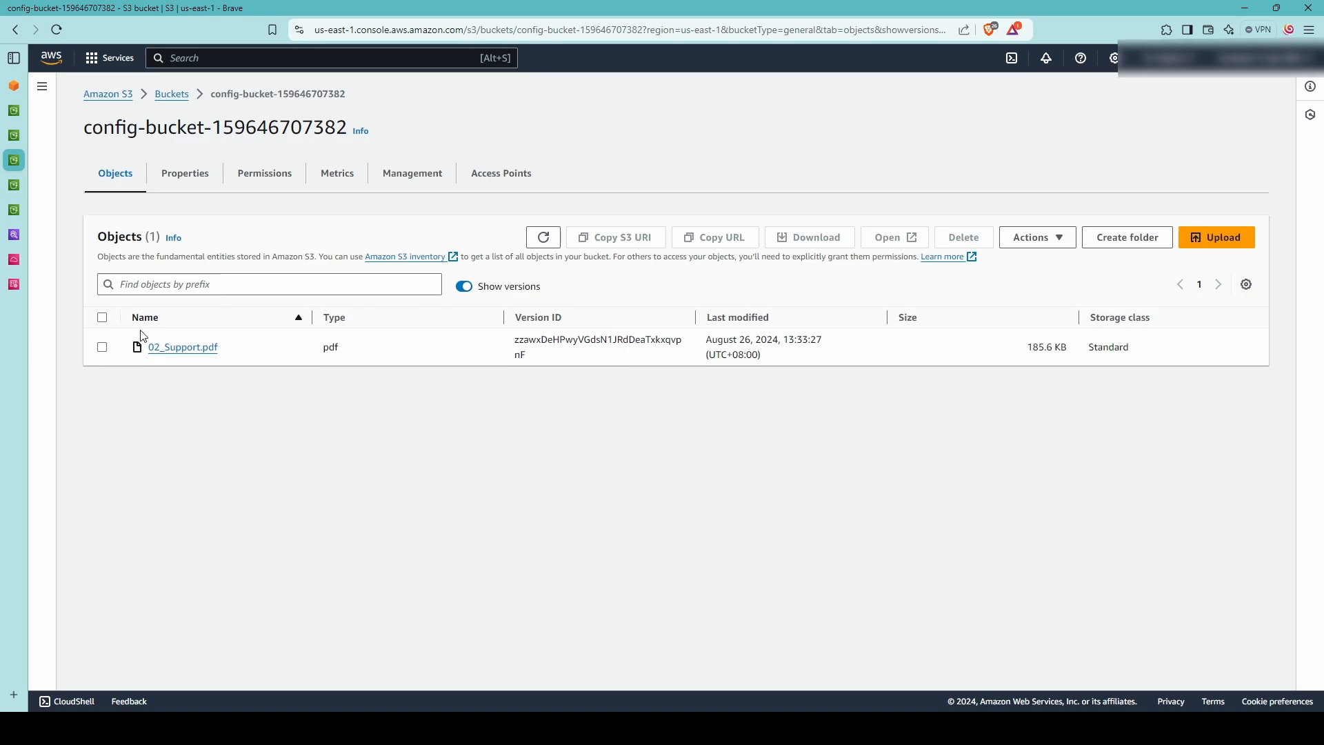
left_click(102, 346)
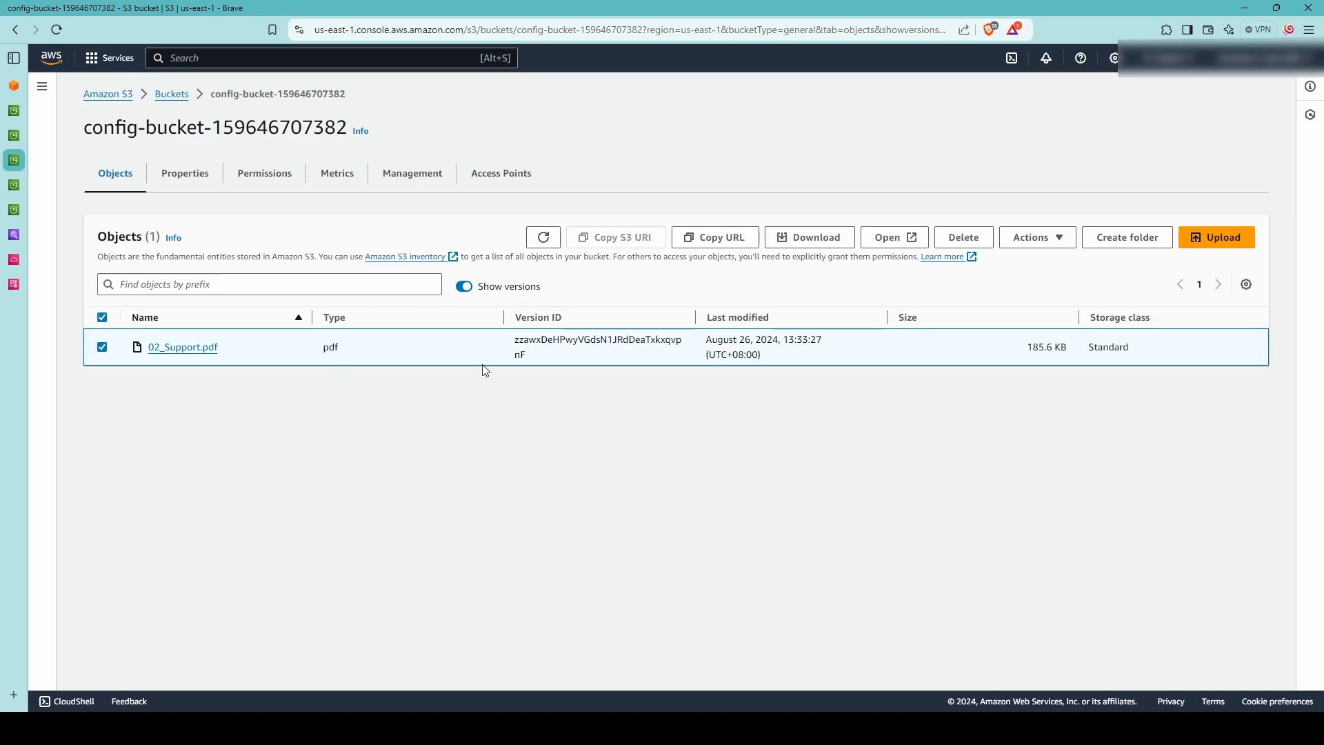
left_click(964, 241)
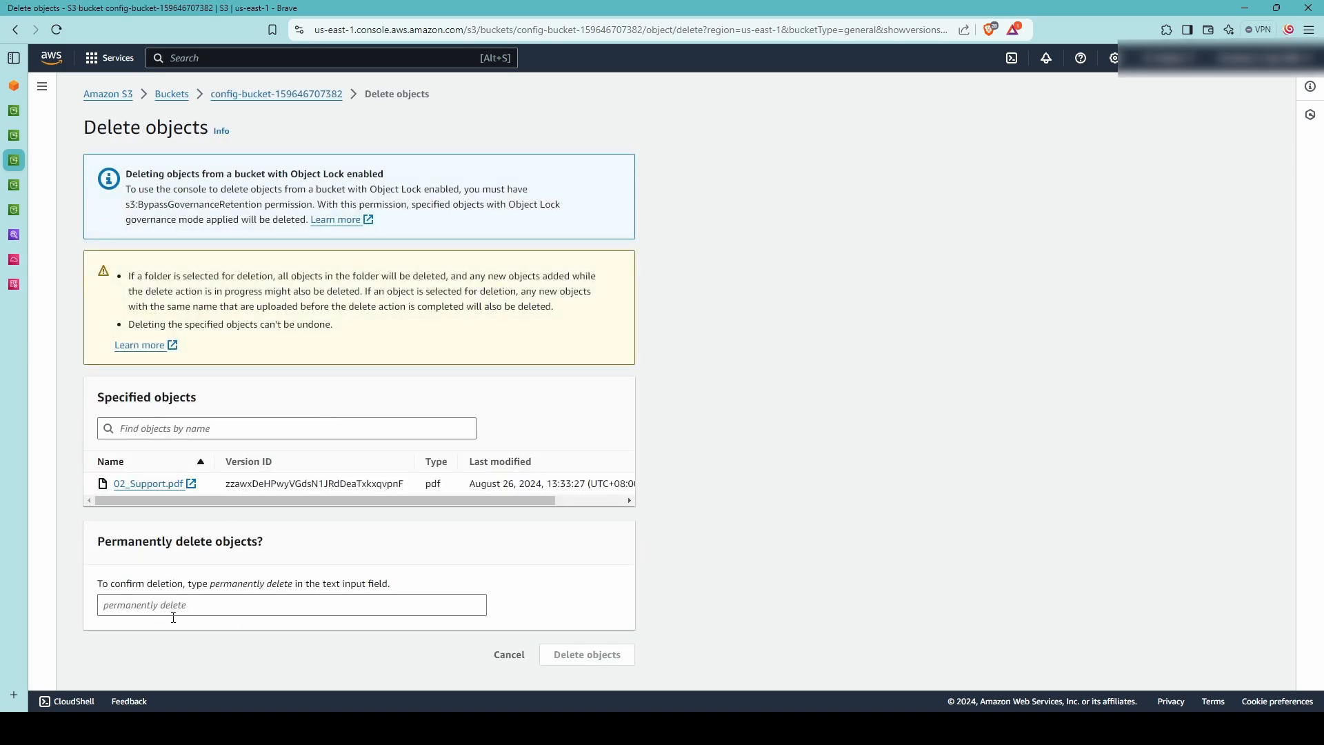
left_click(172, 610)
key("ctrl+v")
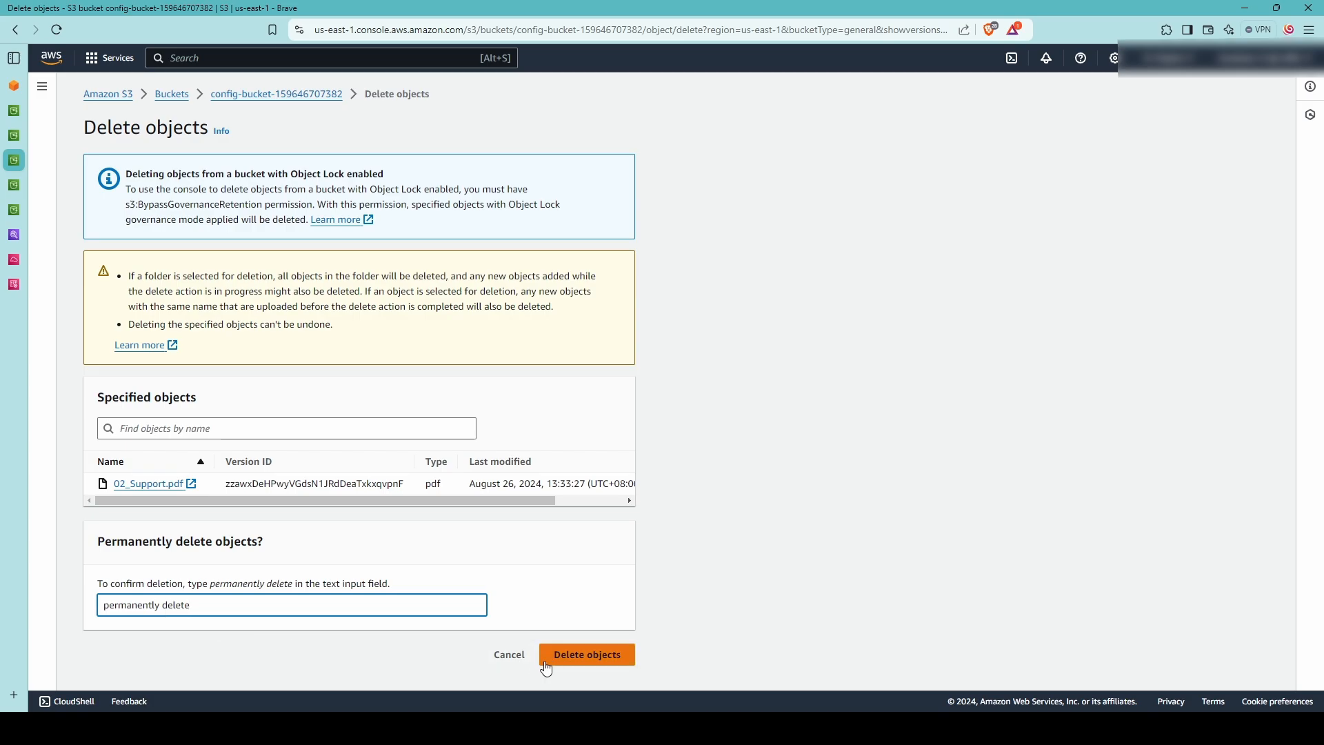
left_click(607, 660)
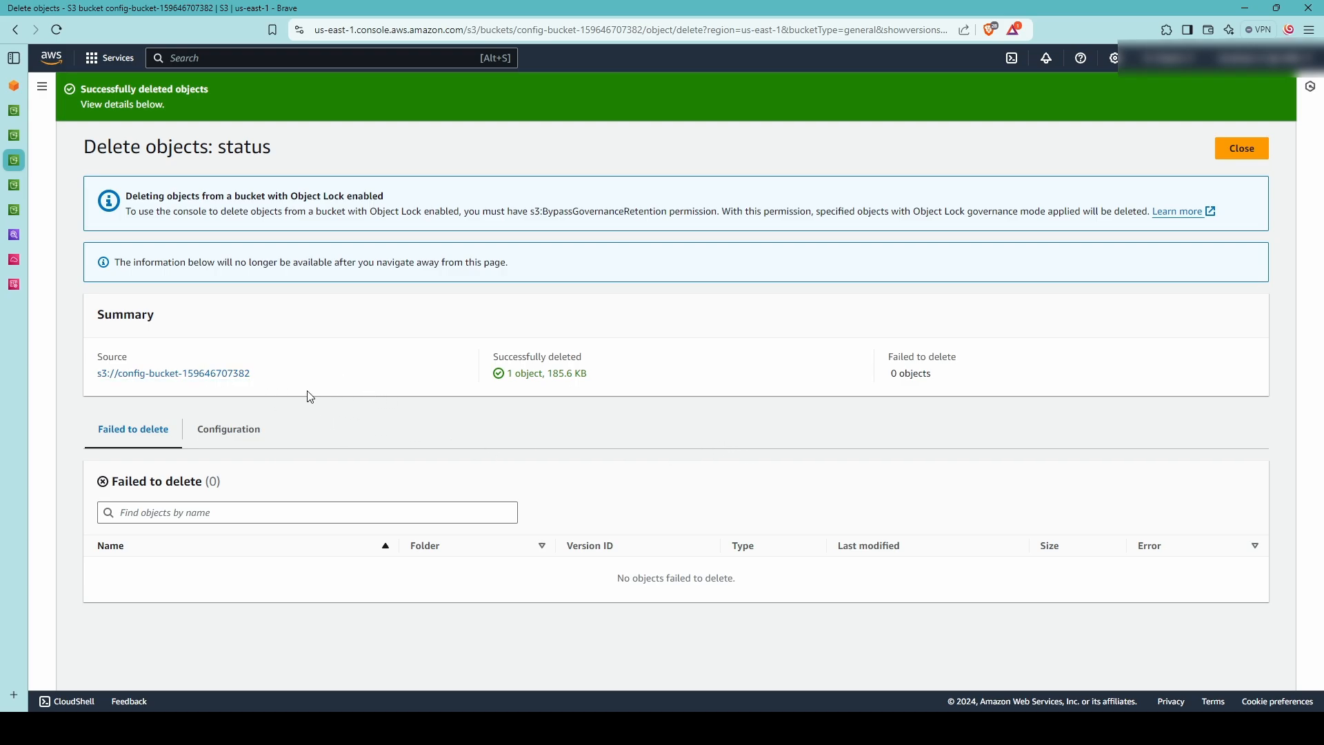
- Open the config bucket's Object Lock settings for editing and set the default retention mode to Compliance
left_click(221, 373)
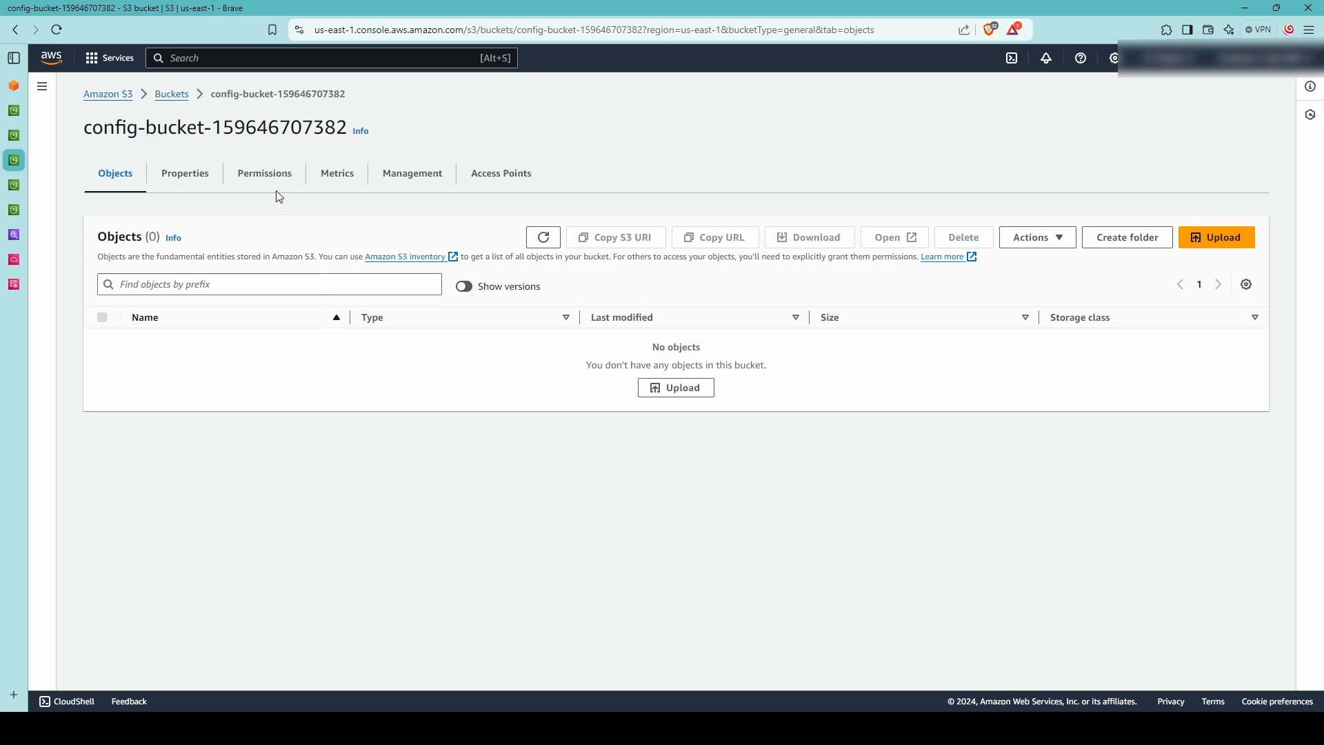
left_click(182, 177)
scroll(276, 524, "down", 20)
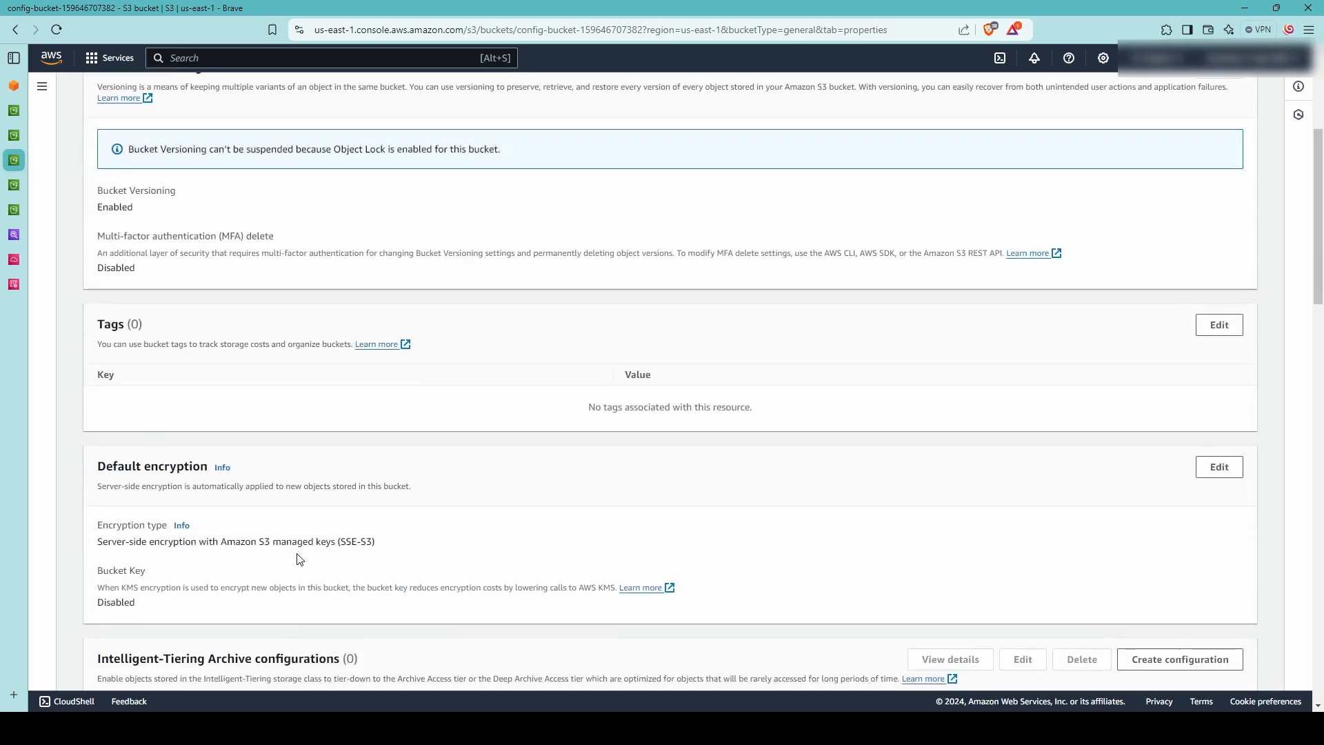
scroll(300, 558, "down", 4)
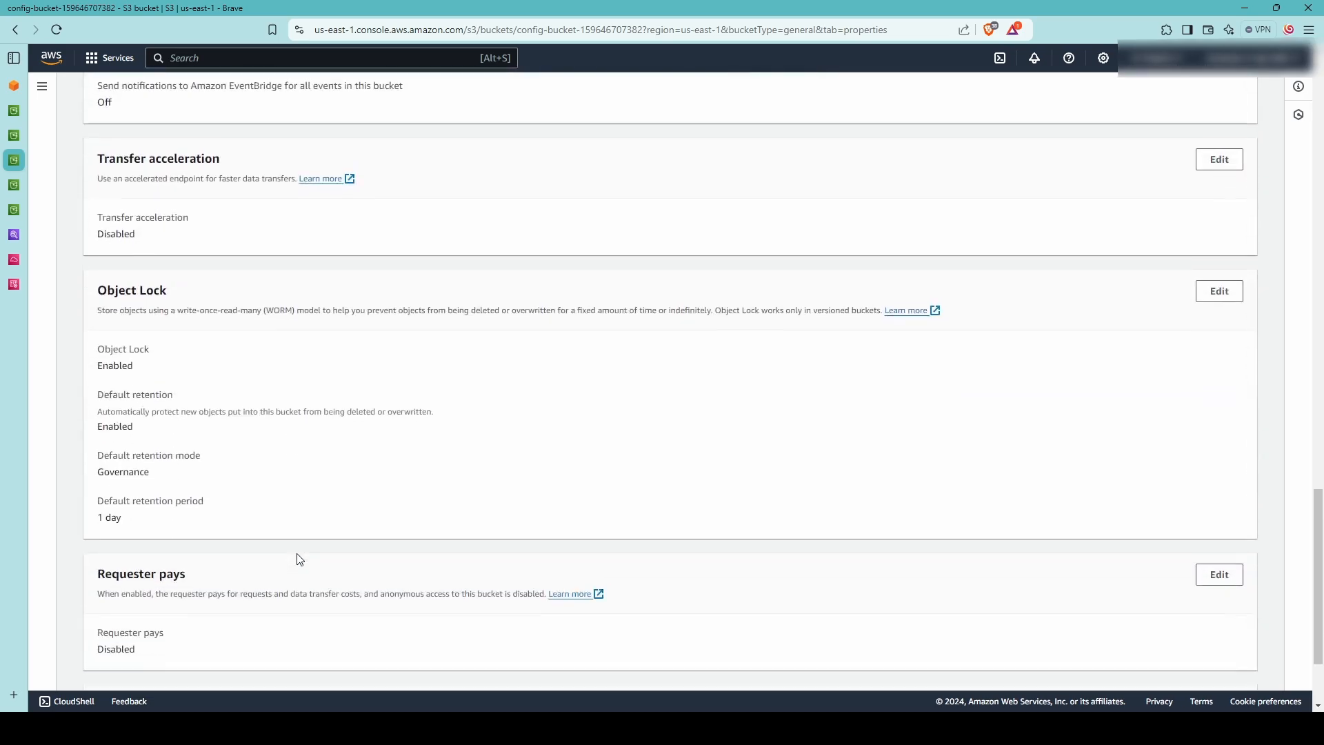
left_click(1219, 291)
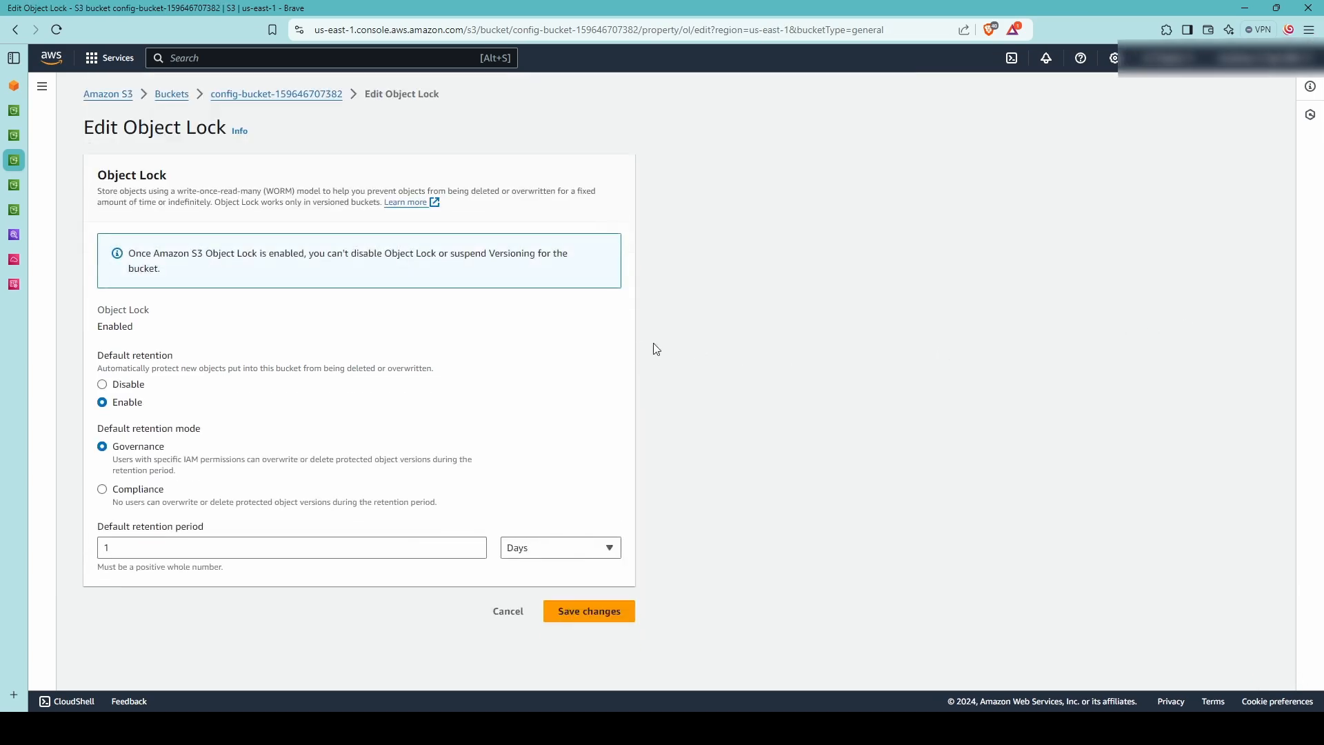
left_click(153, 492)
left_click_drag(114, 510, 442, 515)
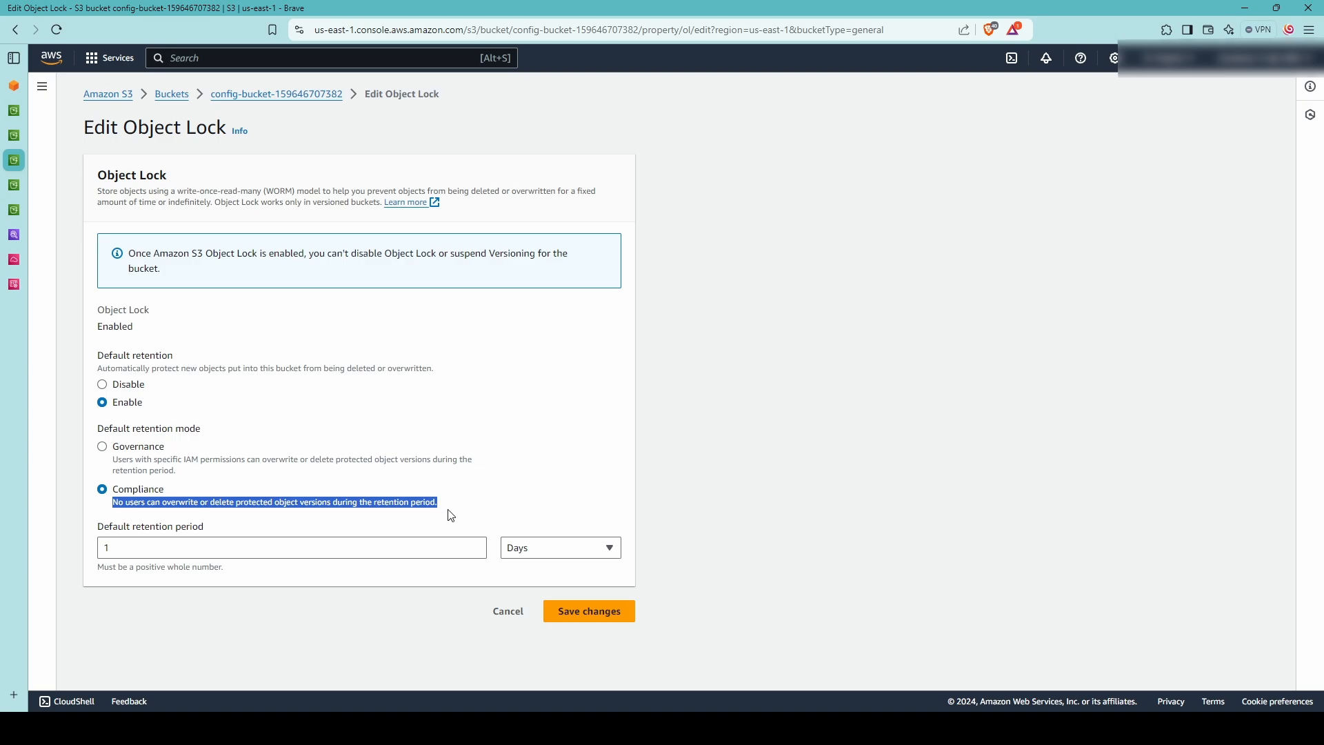
left_click(149, 496)
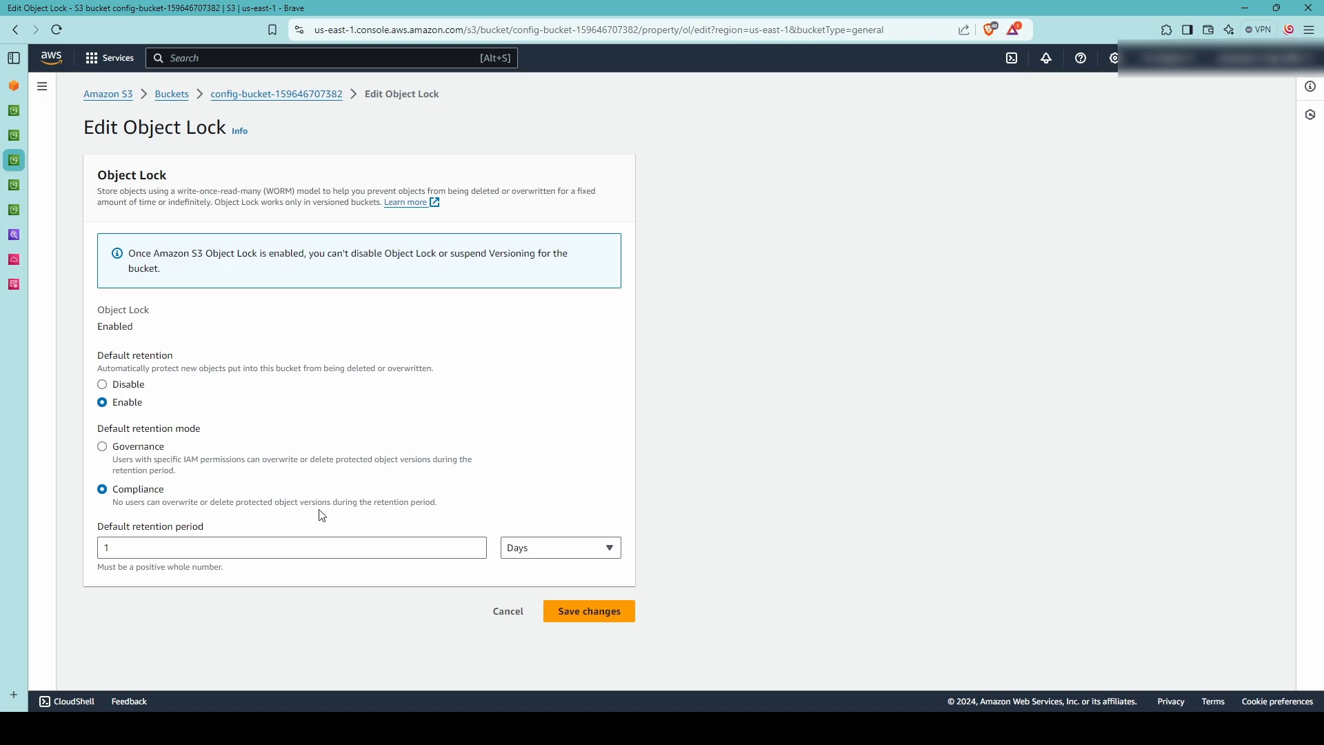
- Save the Object Lock changes and enable compliance mode by entering "confirm" as acknowledgement
left_click(590, 611)
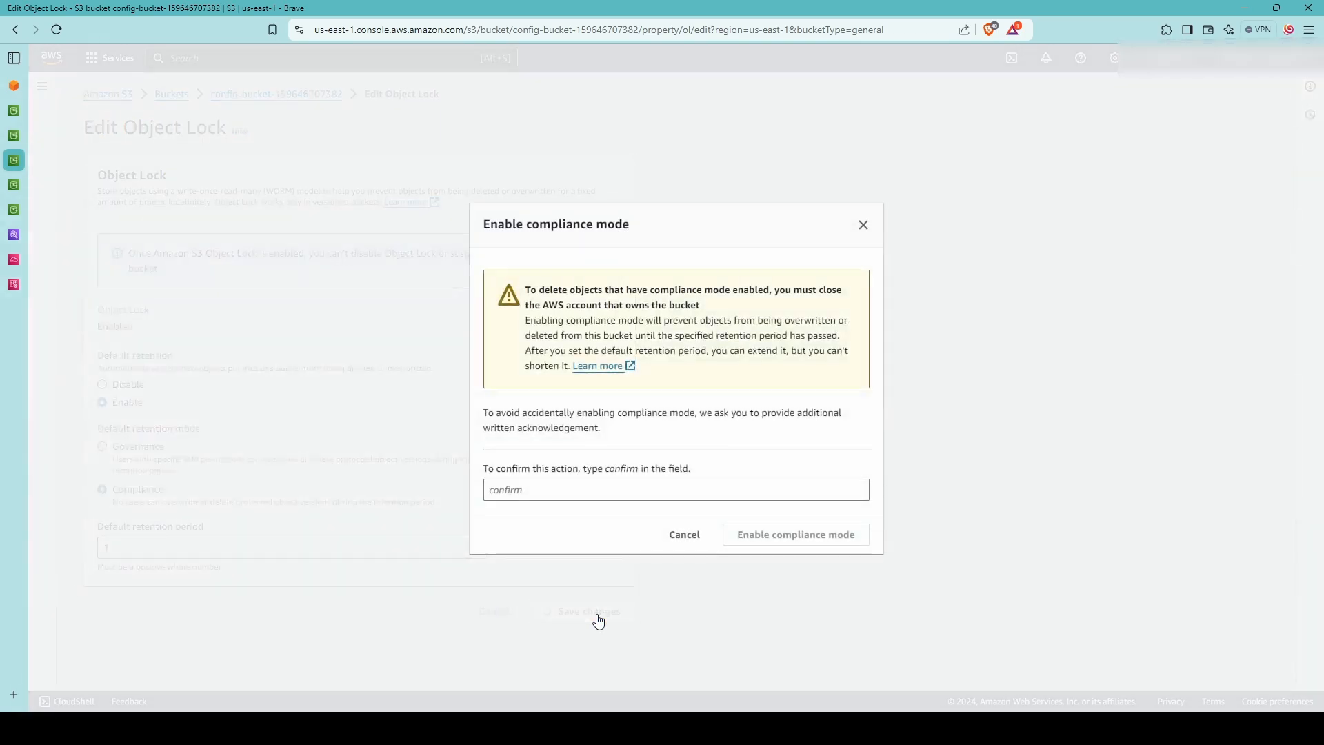
left_click(521, 487)
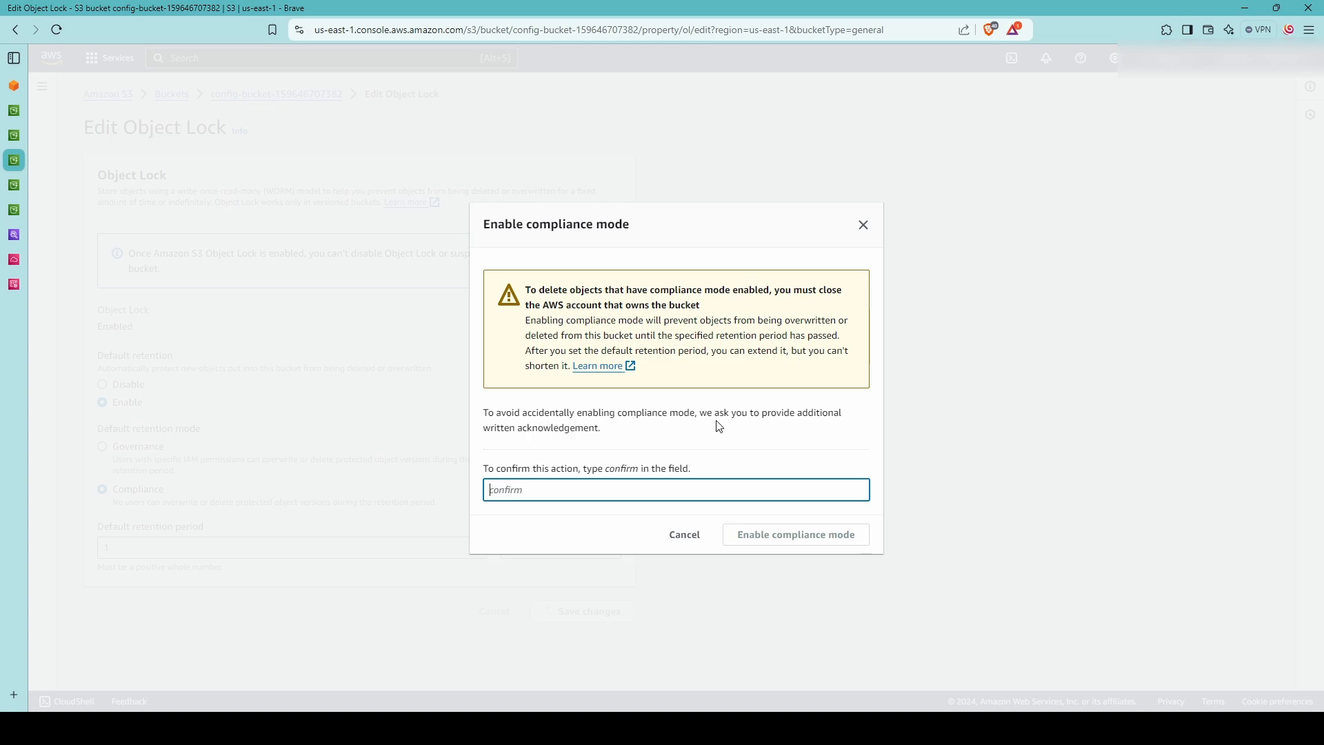
type("confirm")
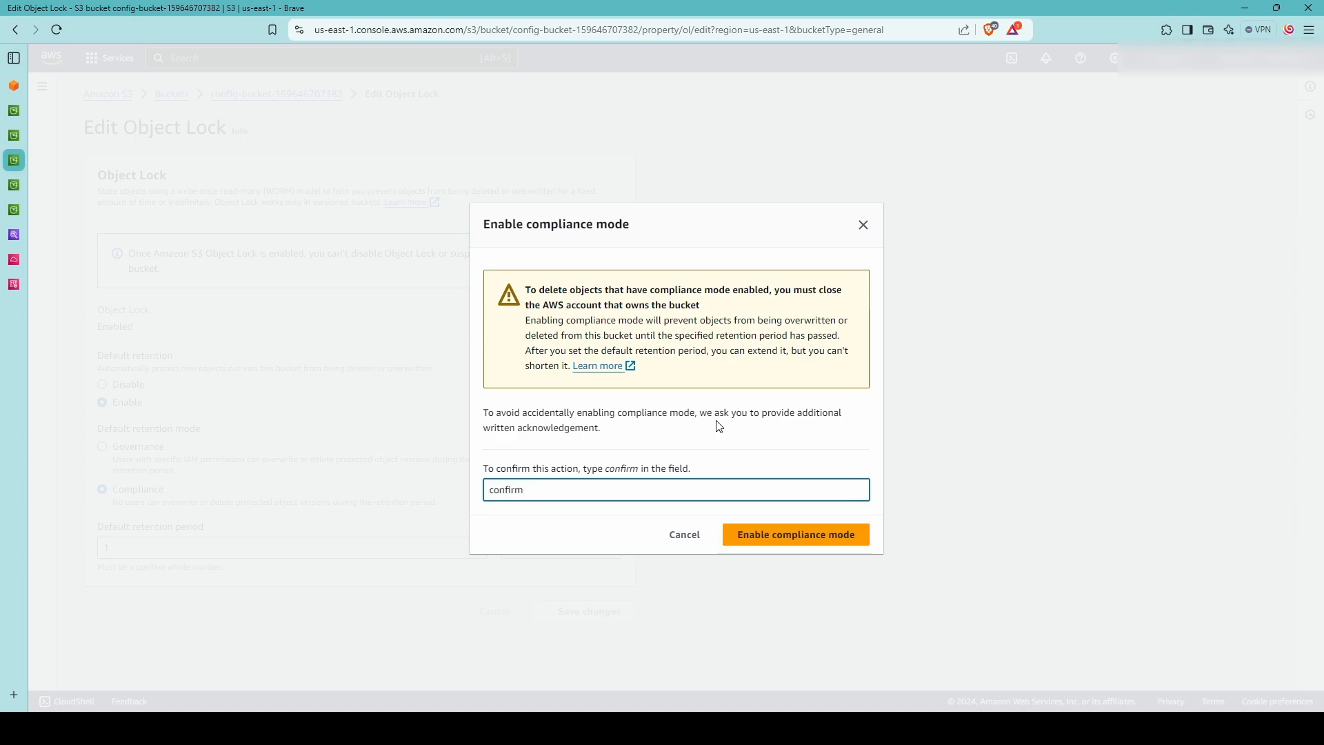
left_click(773, 538)
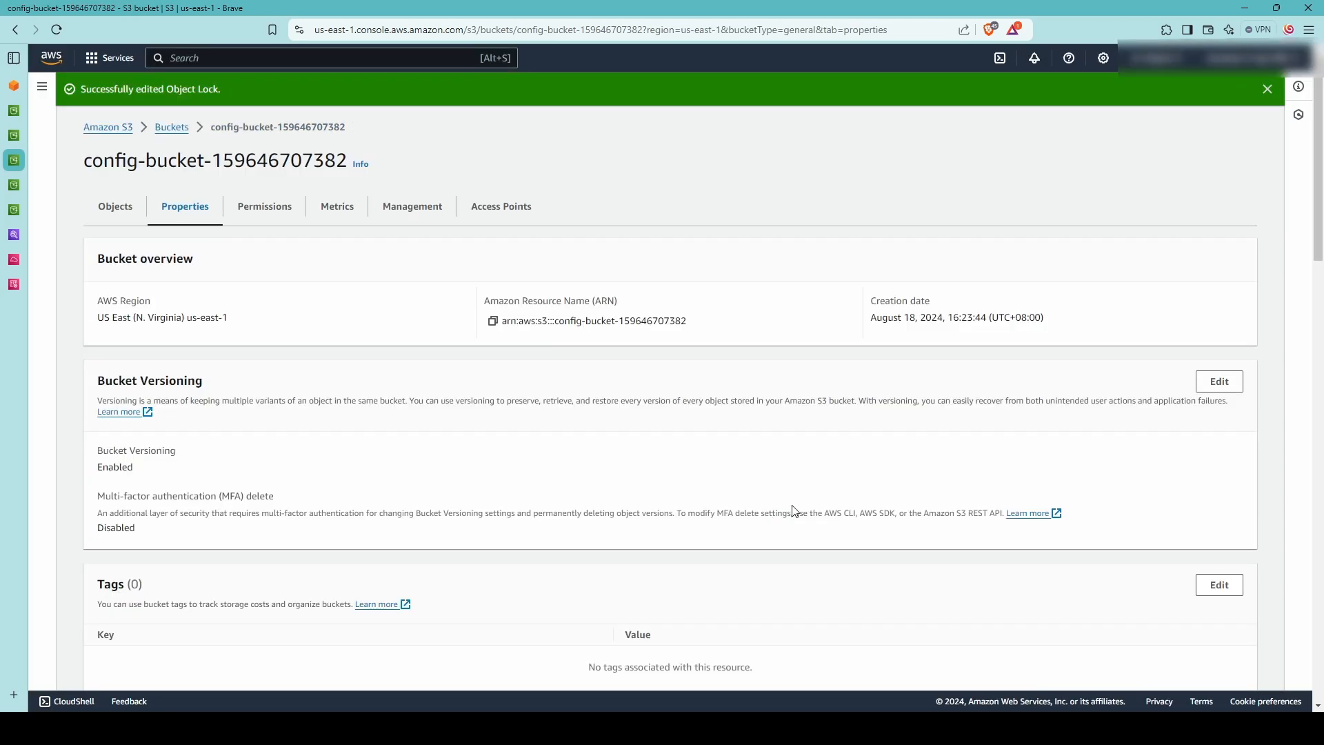
- Check the bucket's Object Lock retention mode and period, and show versions in its object list
scroll(774, 367, "down", 20)
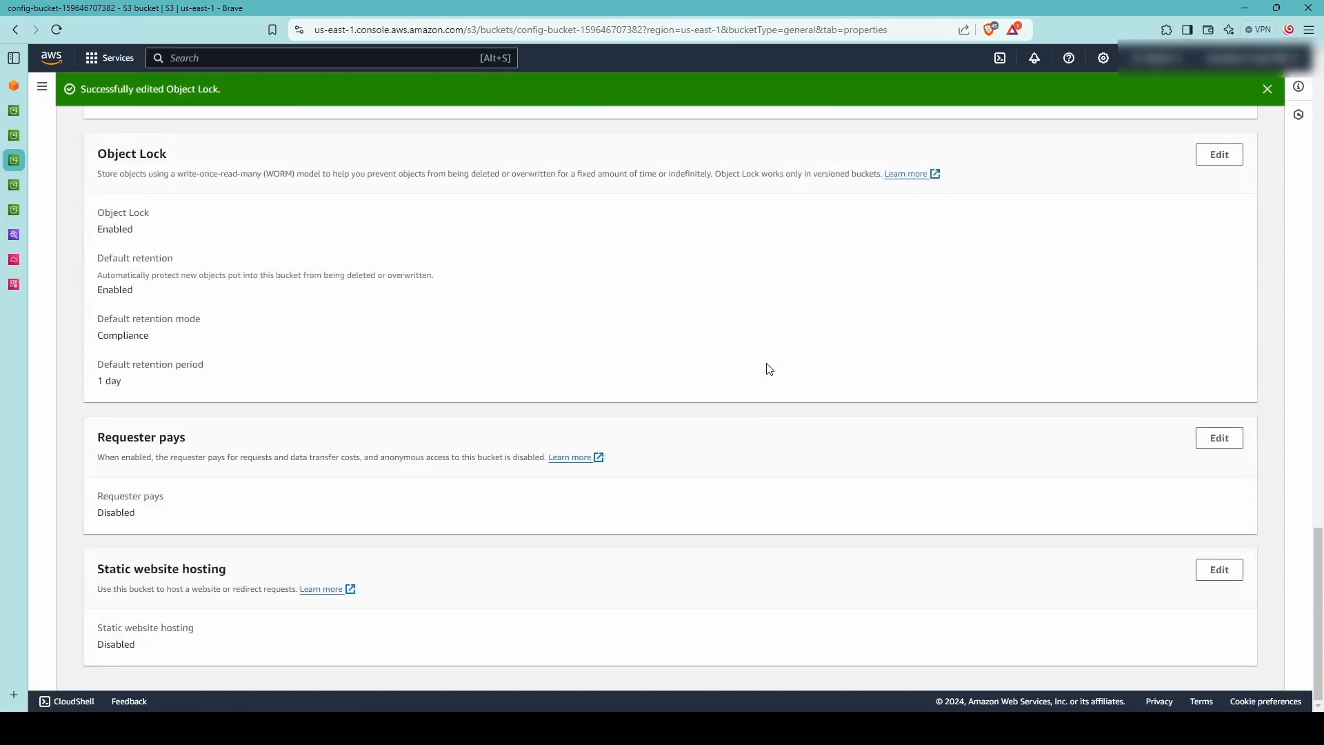
scroll(260, 370, "up", 1)
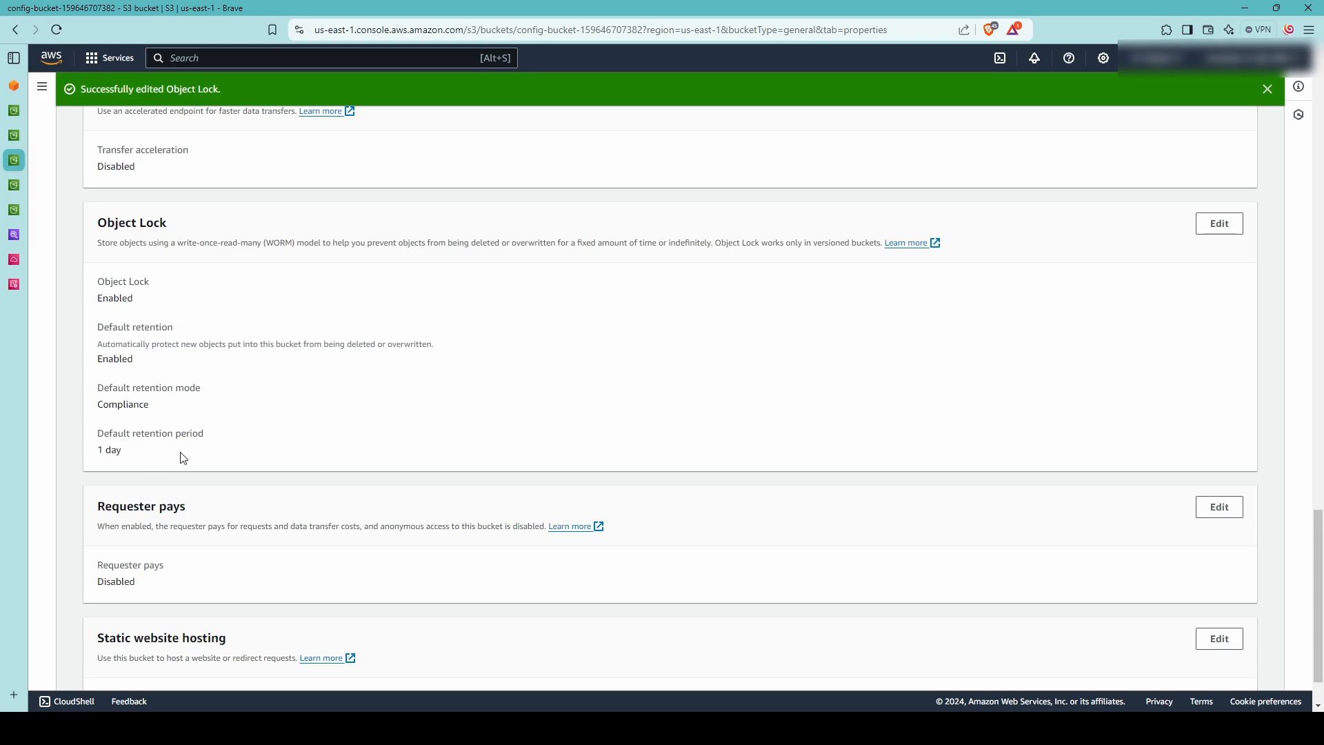
scroll(206, 444, "up", 20)
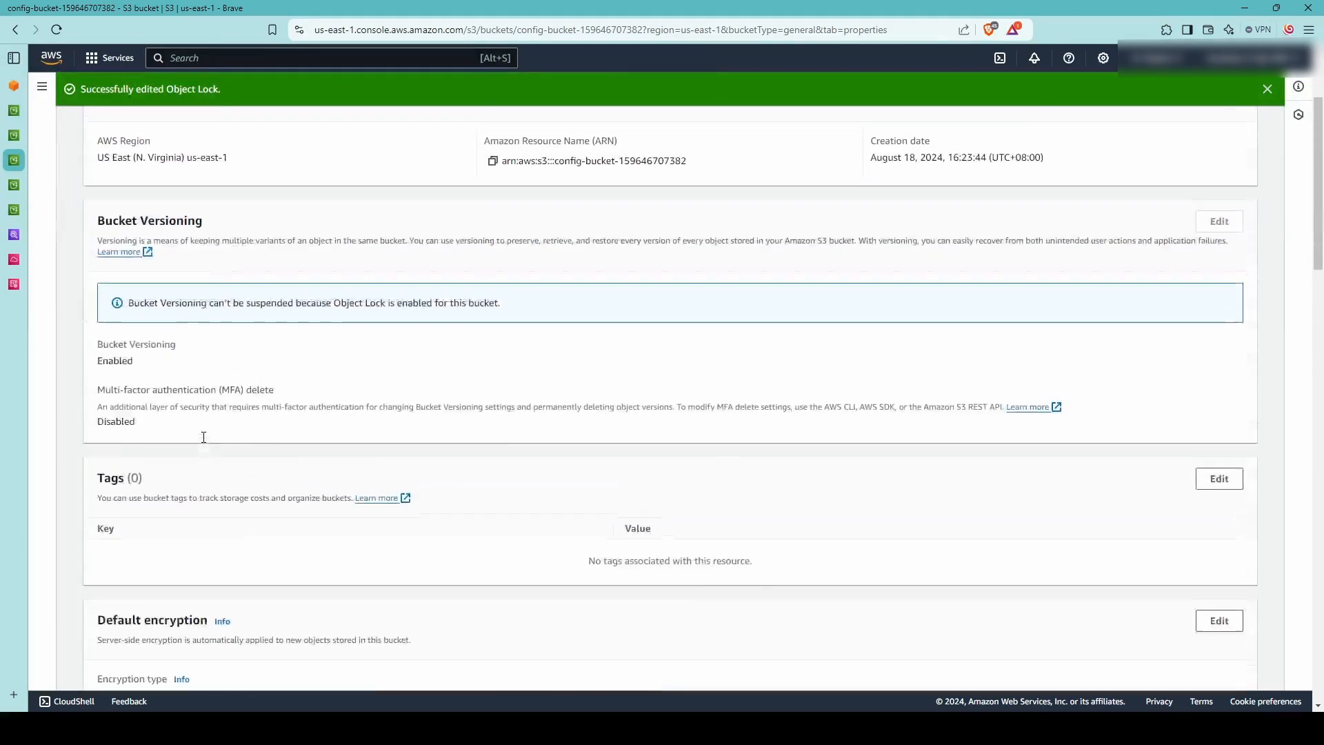
left_click(115, 206)
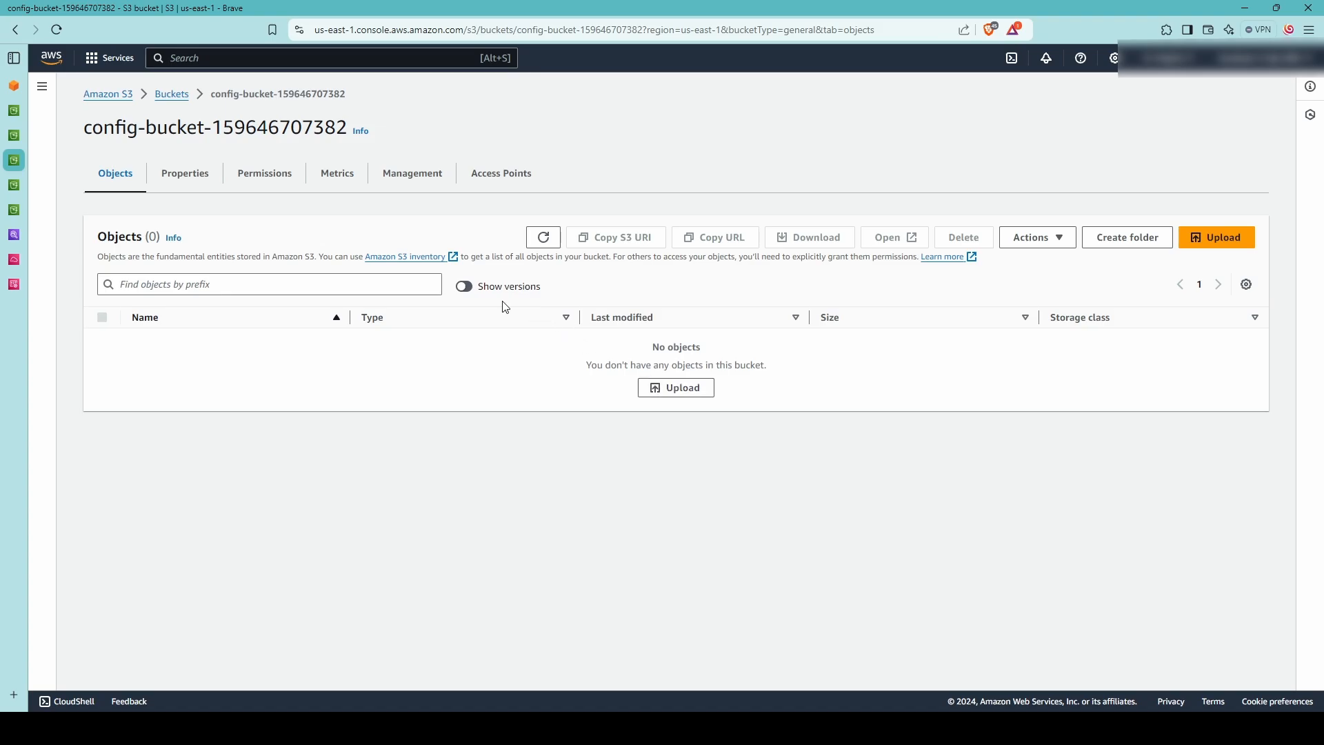
left_click(464, 286)
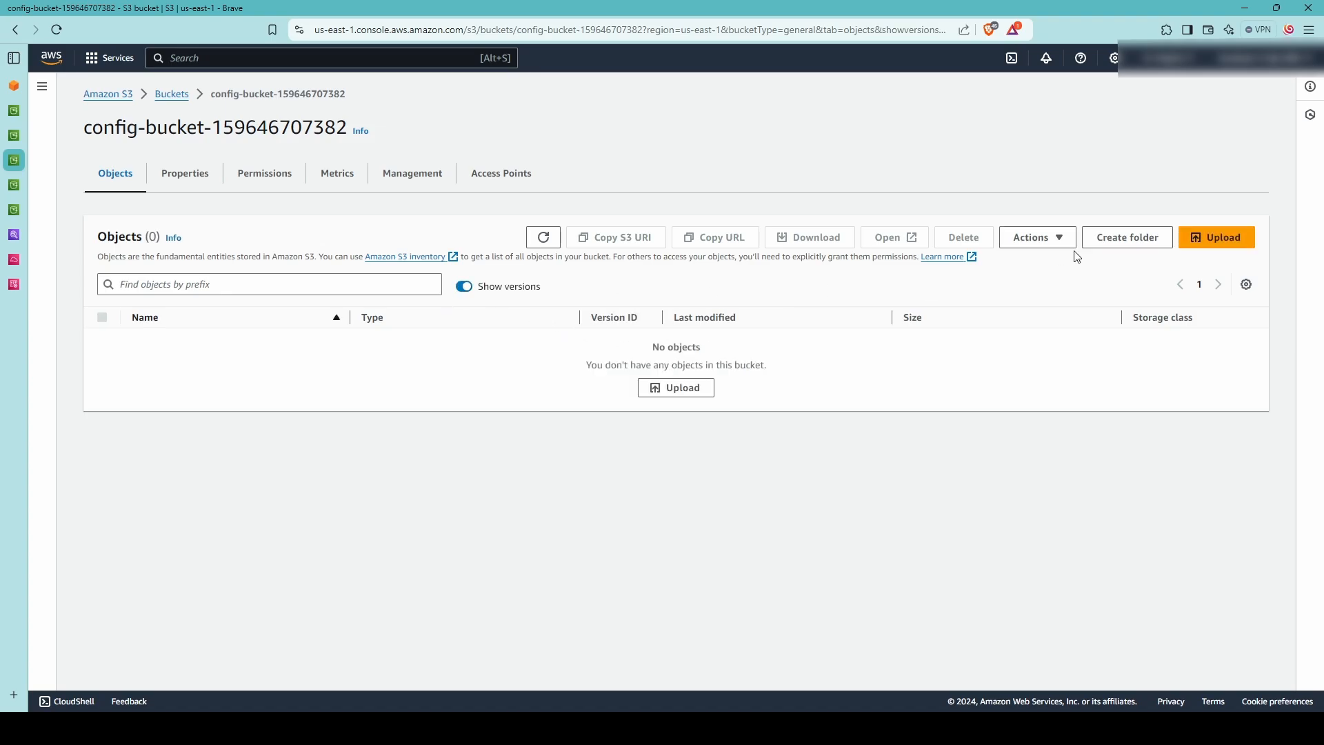
- Start a new upload to the config bucket and add the file 02_Support.pdf
left_click(1218, 246)
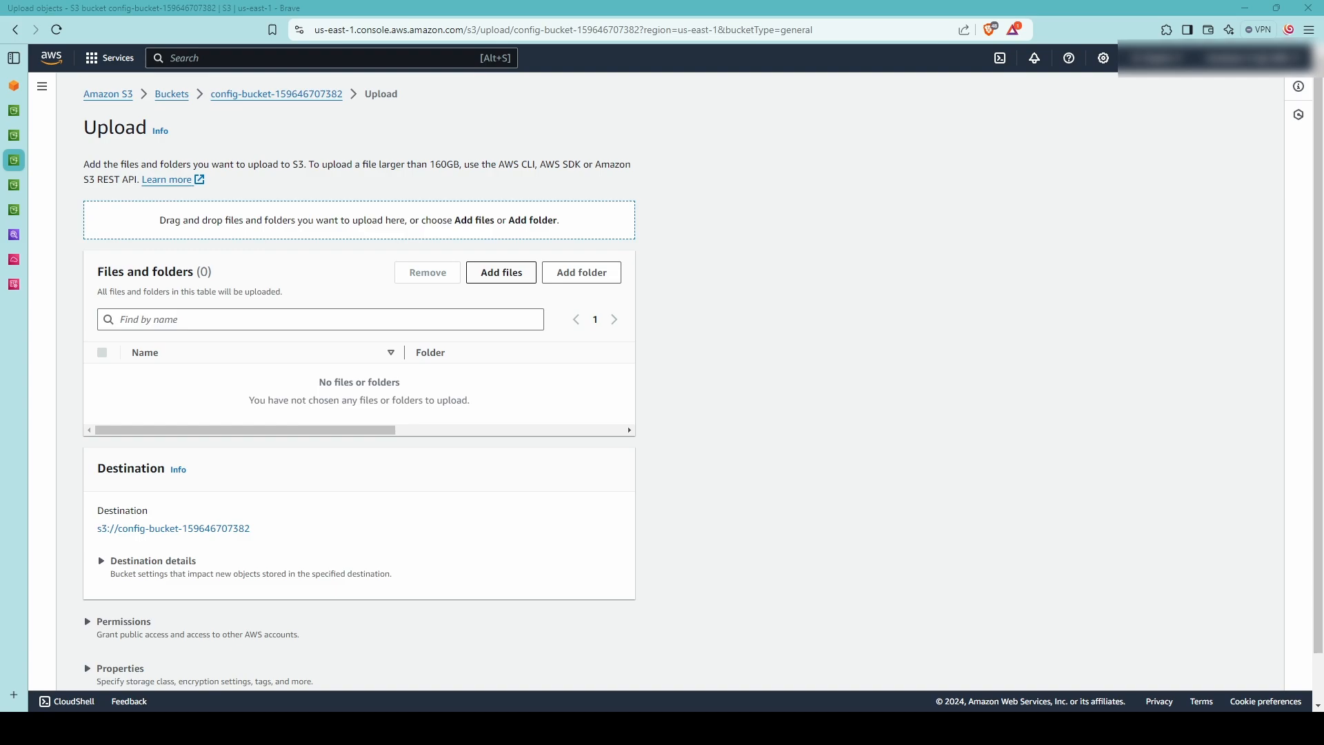
left_click(545, 356)
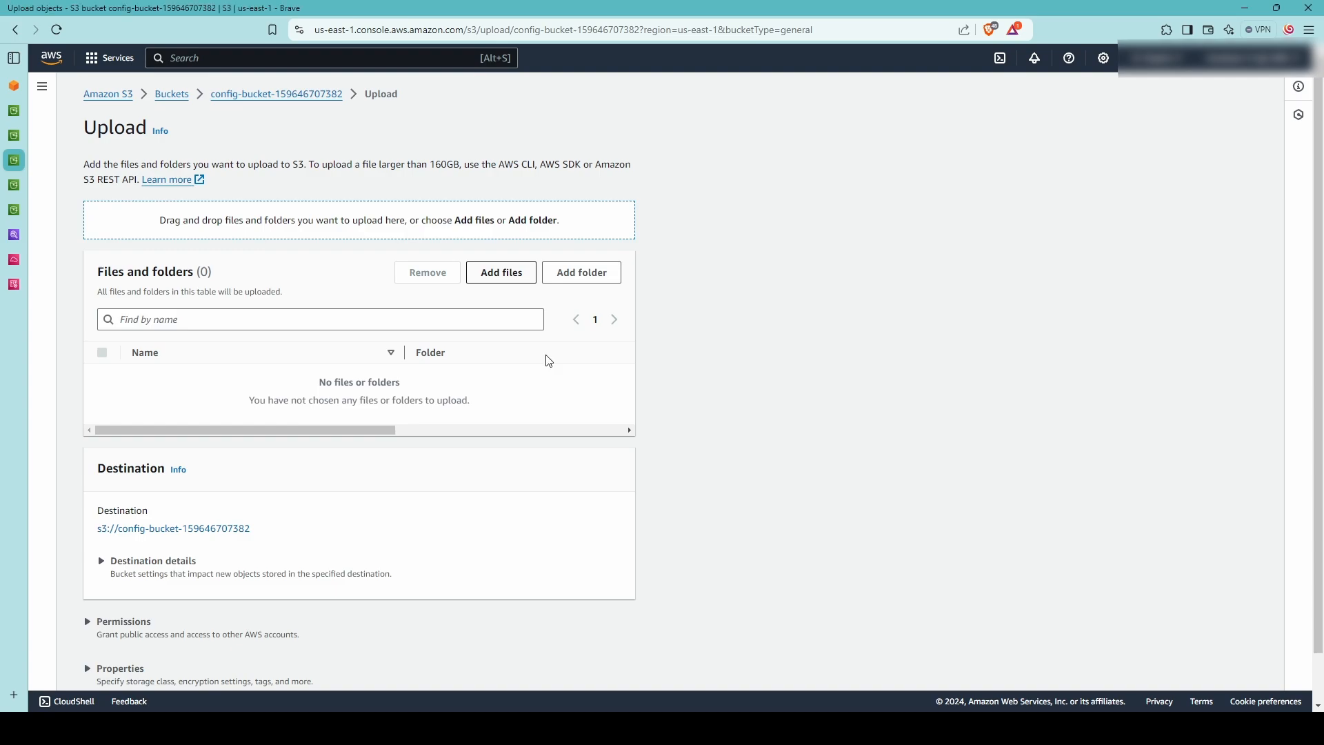
scroll(569, 629, "down", 1)
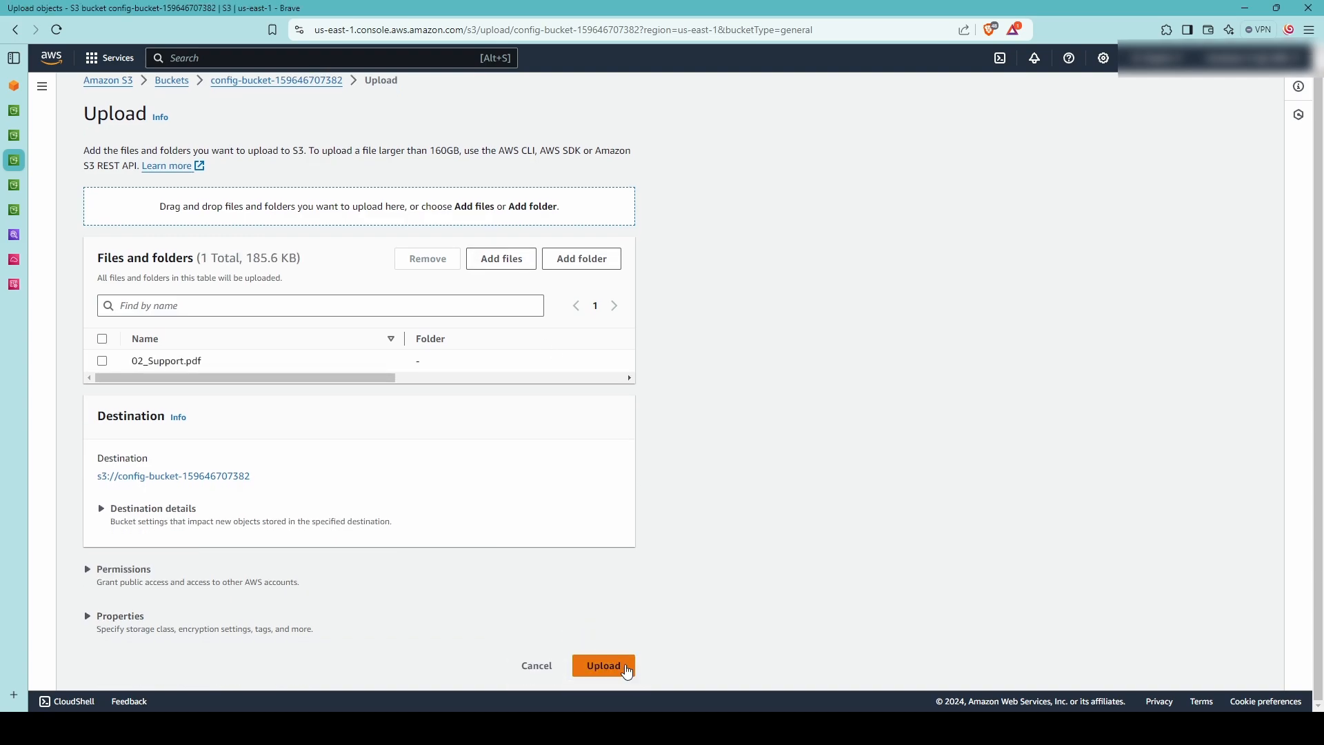
- Review the upload's permissions, destination details and properties, including the Object Lock section, and upload 02_Support.pdf with the default settings
left_click(169, 575)
scroll(163, 571, "down", 1)
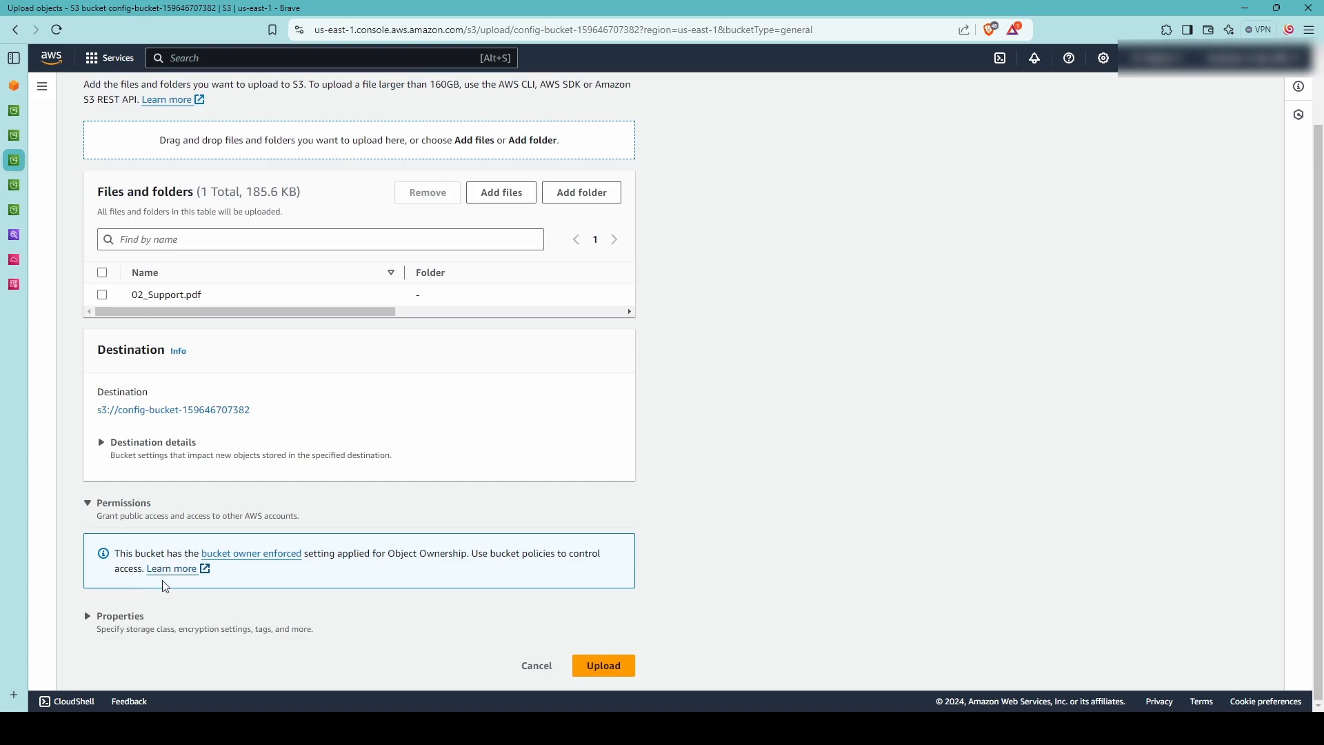
left_click(193, 453)
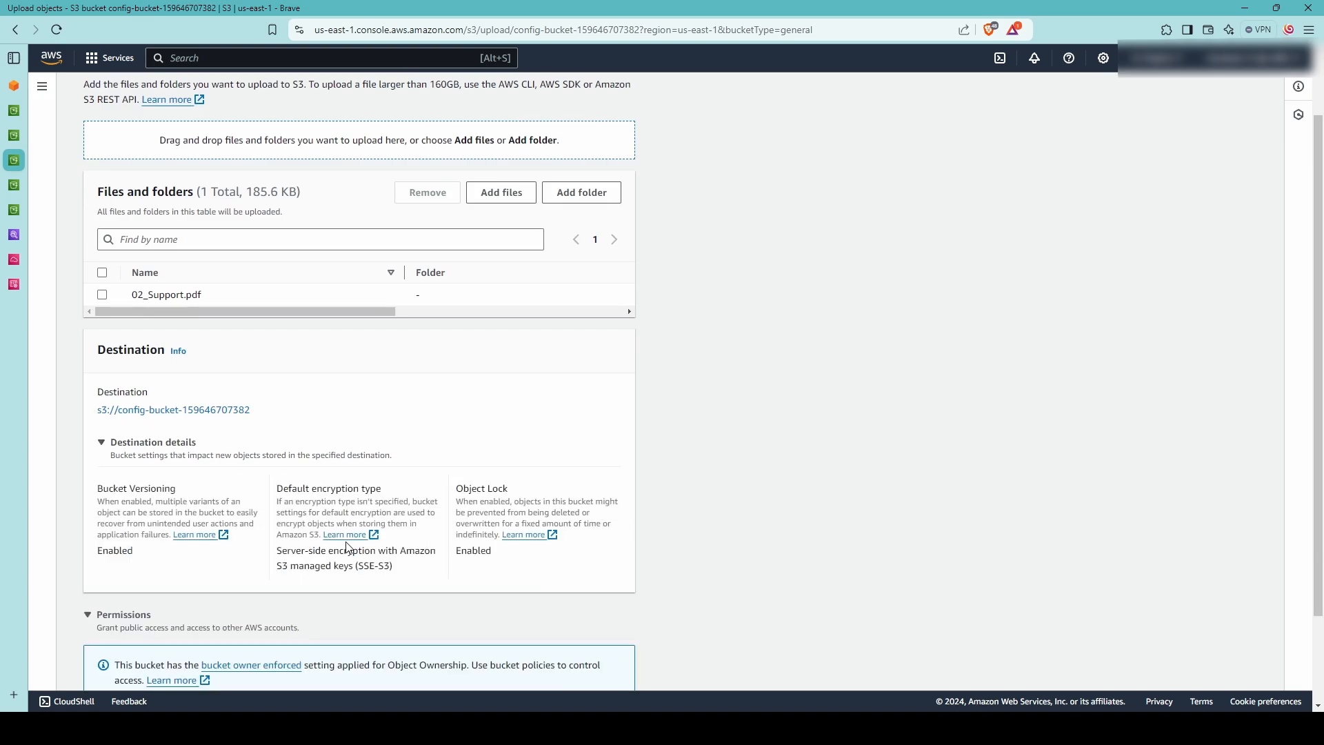
scroll(321, 538, "down", 2)
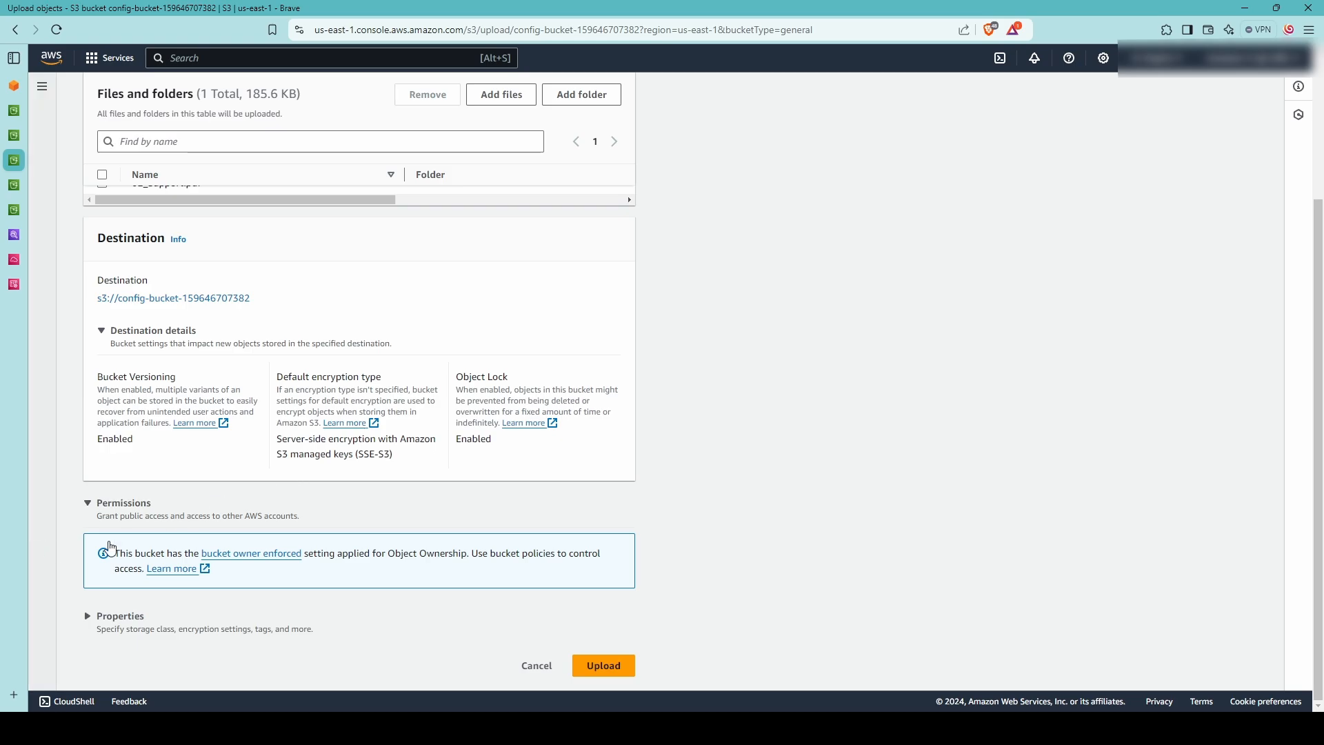
left_click(128, 616)
scroll(129, 618, "down", 3)
scroll(130, 619, "down", 5)
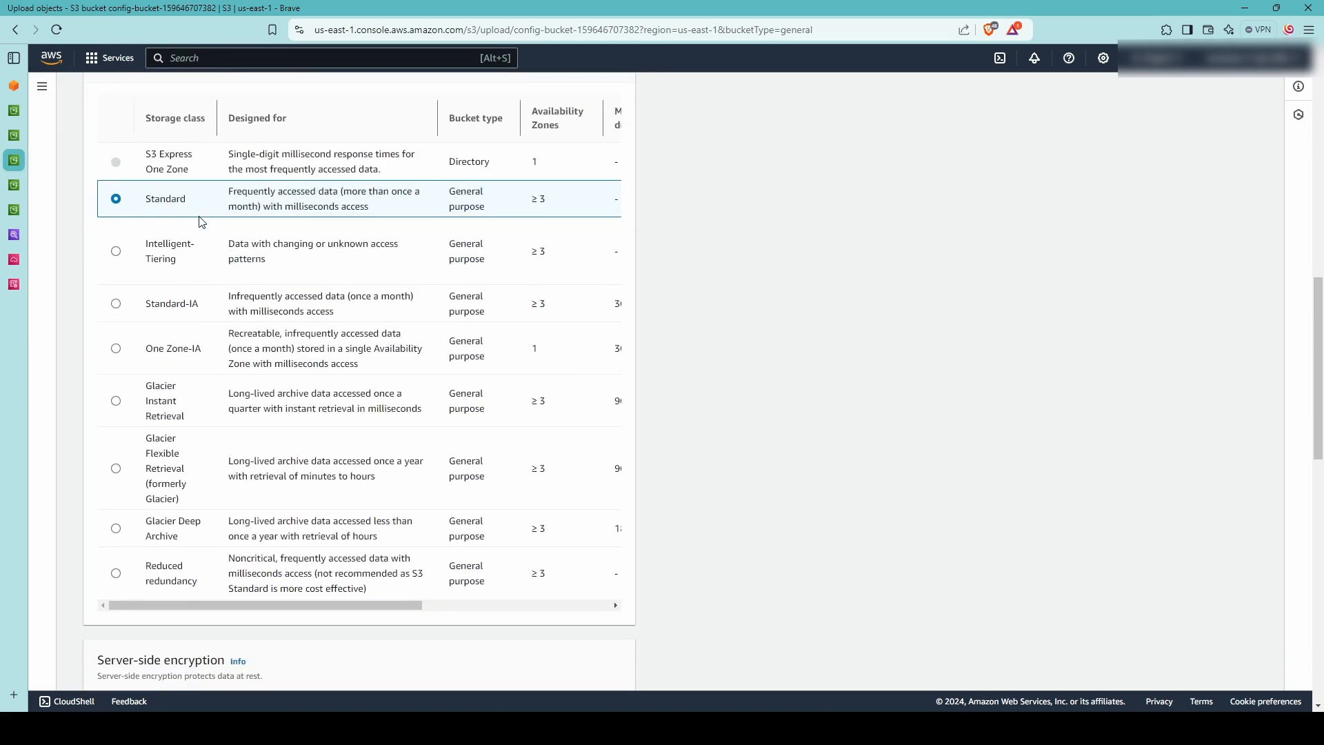
scroll(200, 217, "down", 4)
scroll(235, 517, "down", 2)
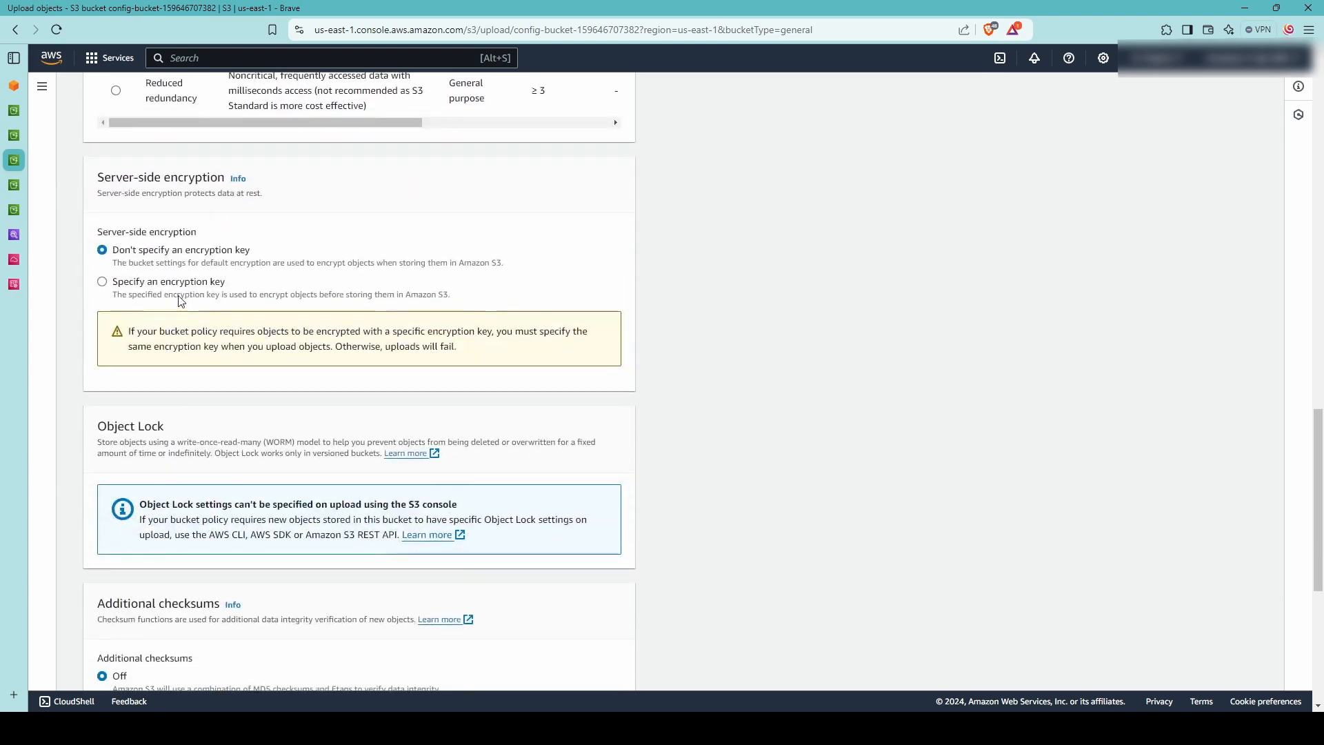
scroll(175, 264, "down", 3)
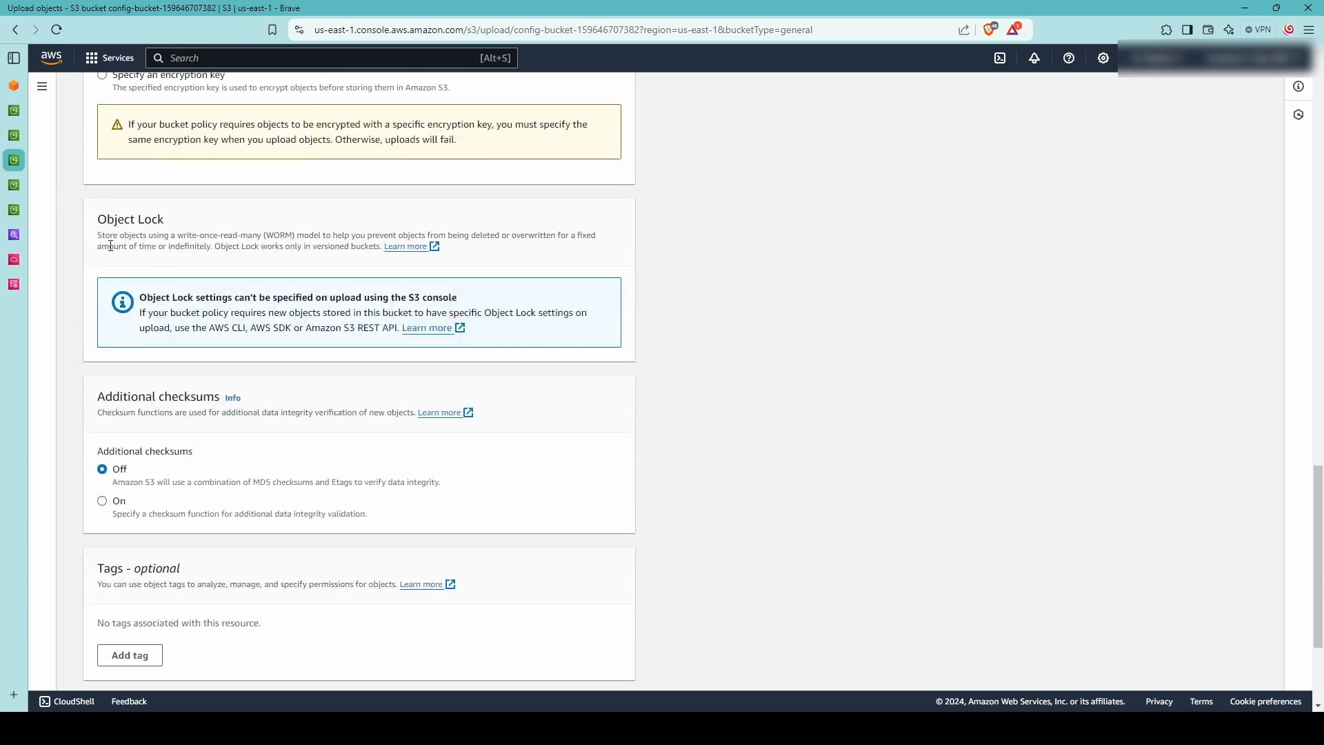
scroll(531, 345, "down", 3)
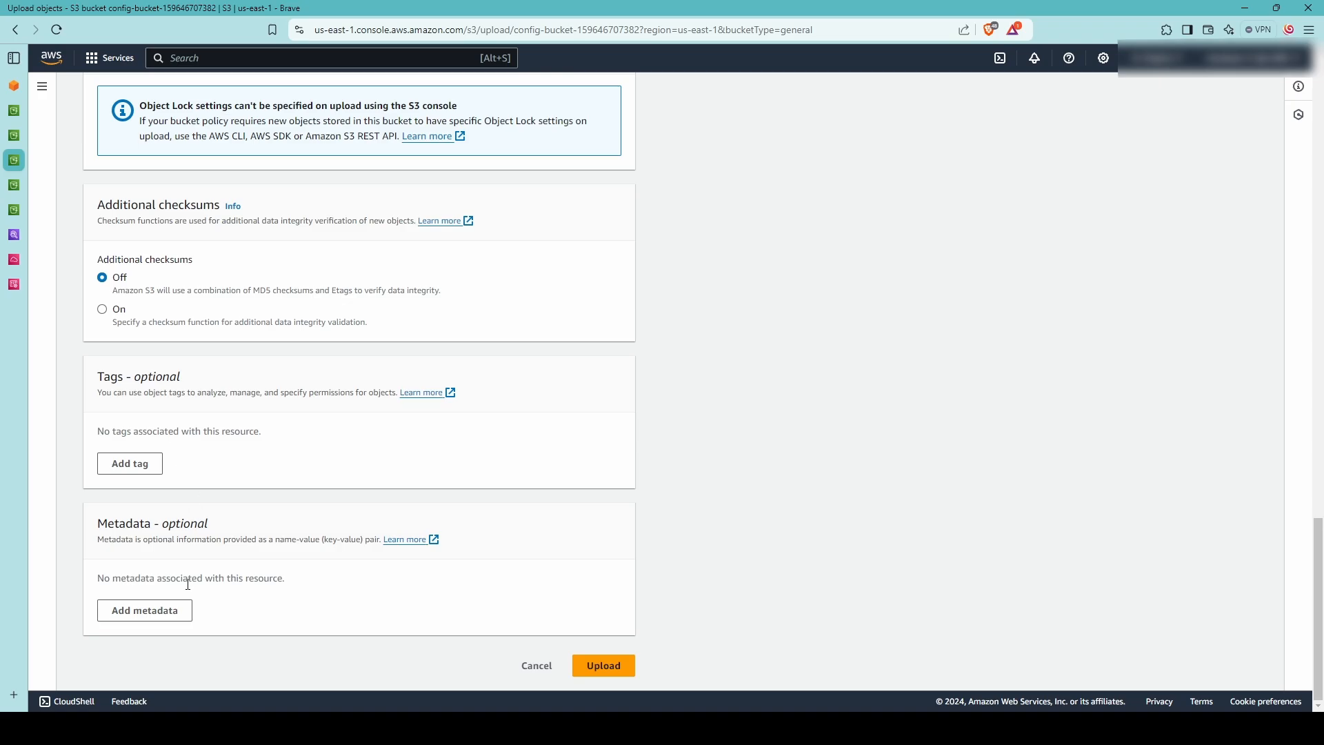
left_click(633, 668)
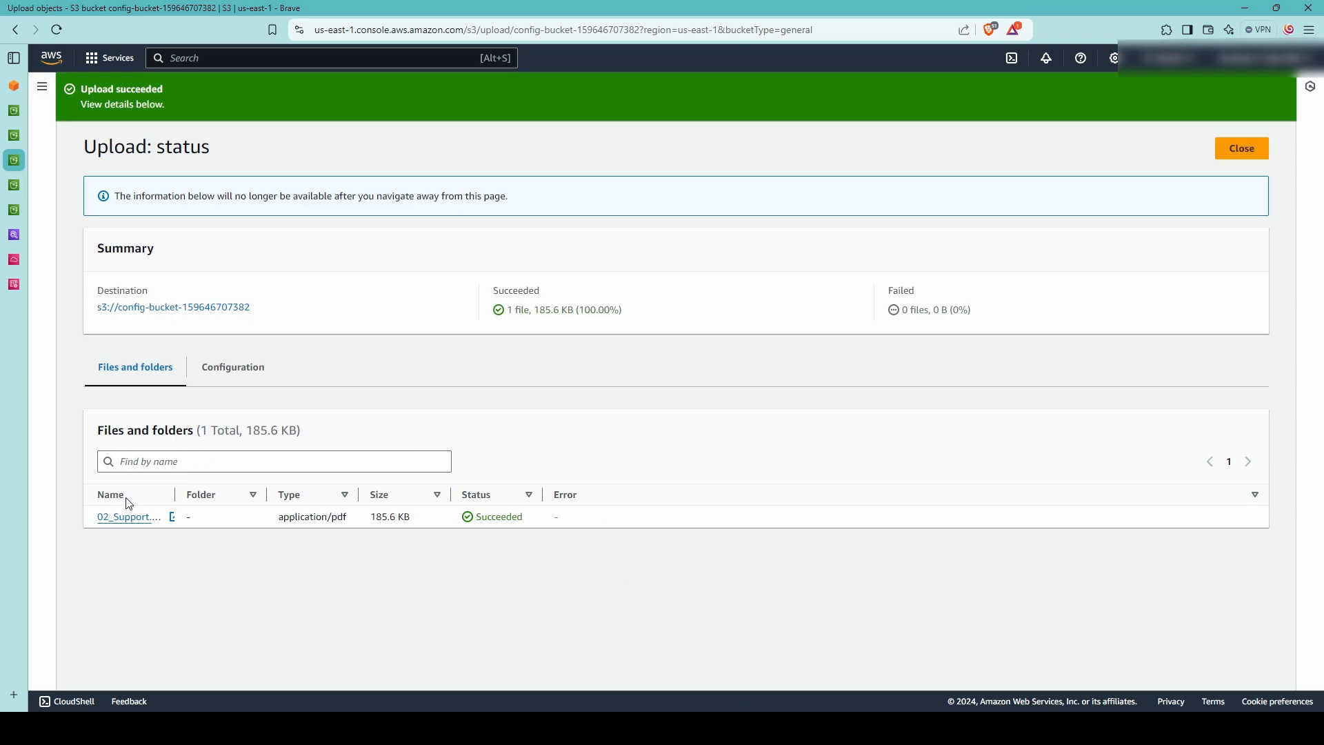
- Open the uploaded 02_Support.pdf from the destination bucket and examine its Object Lock legal hold, retention mode and retain-until date
left_click(192, 307)
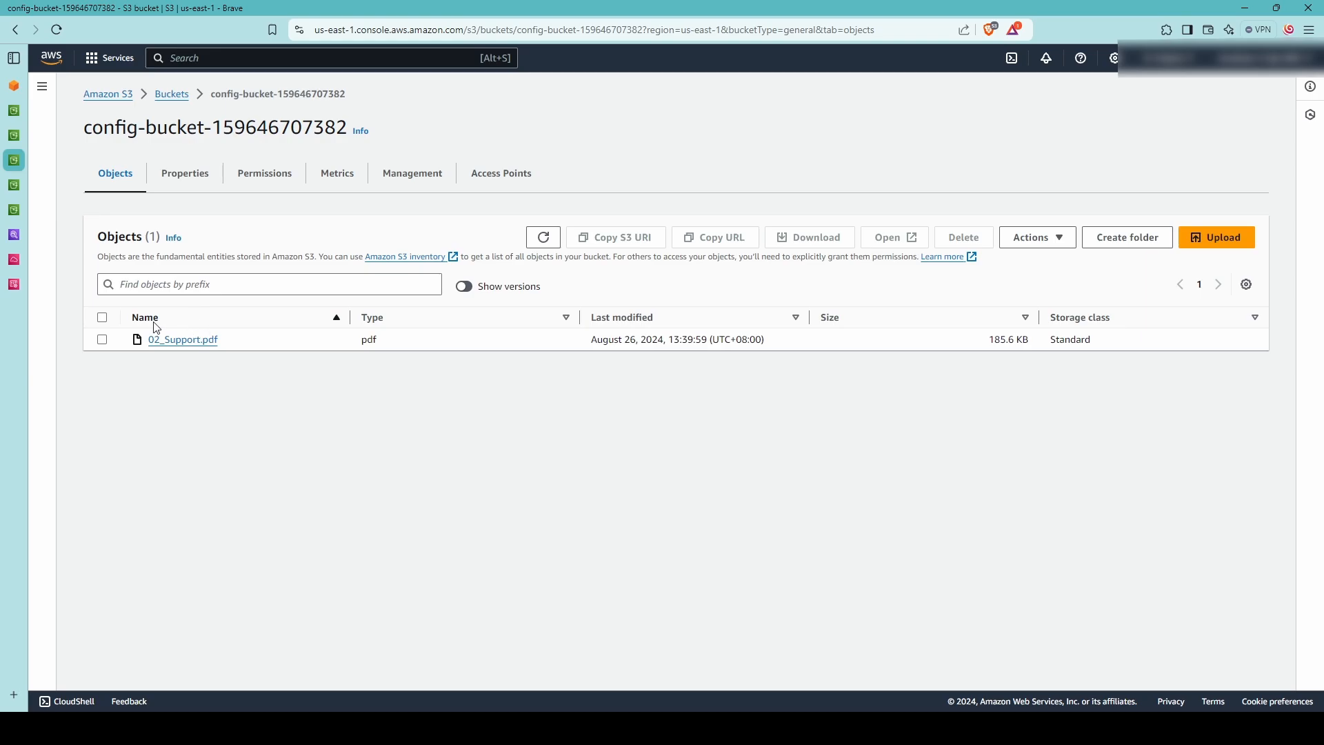
left_click(159, 340)
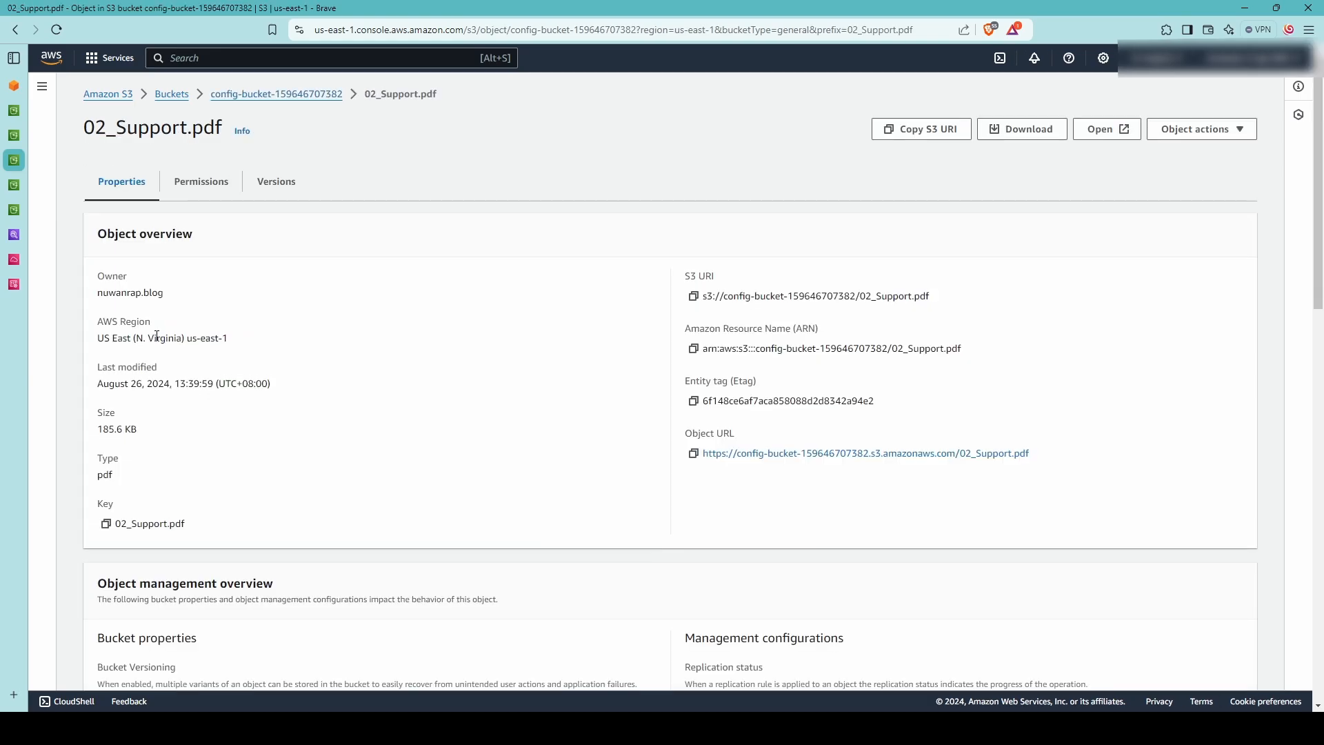
scroll(502, 326, "down", 15)
scroll(509, 318, "down", 4)
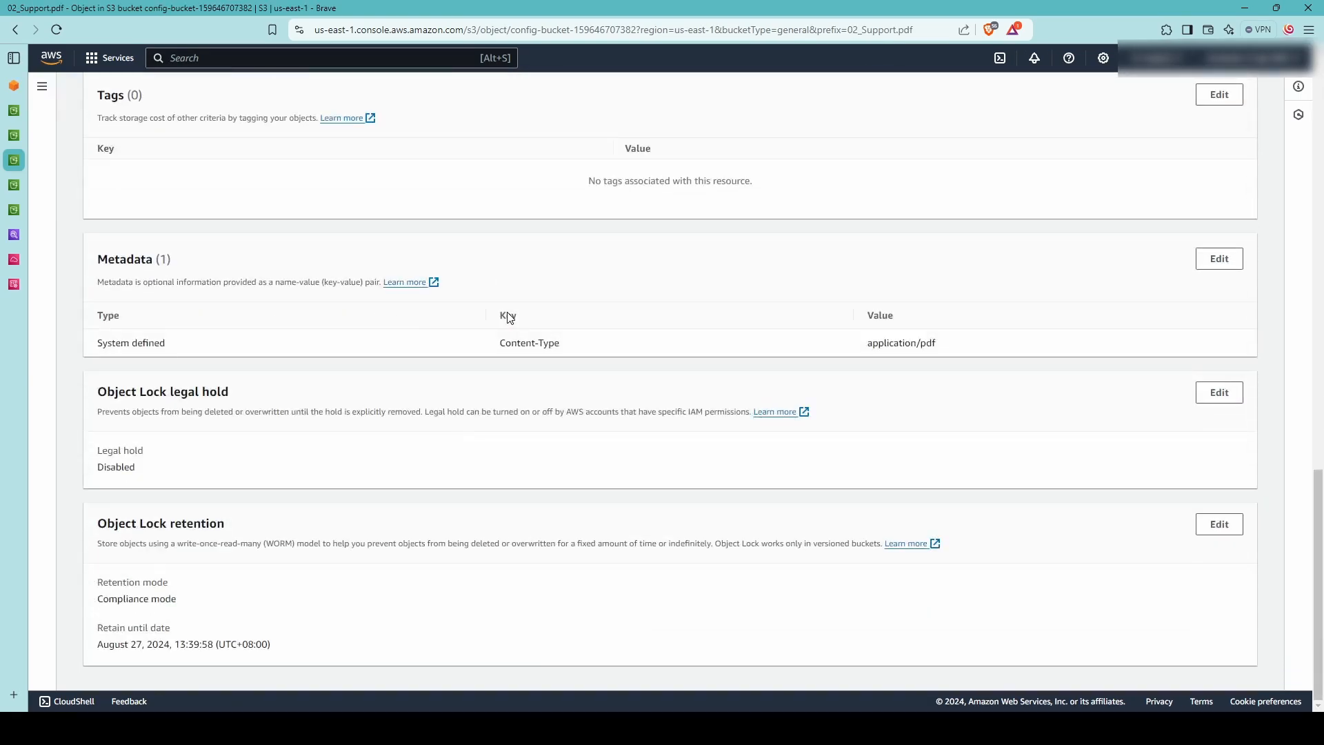
- Return from 02_Support.pdf's properties to the config bucket's object list and show the object versions
scroll(509, 317, "up", 17)
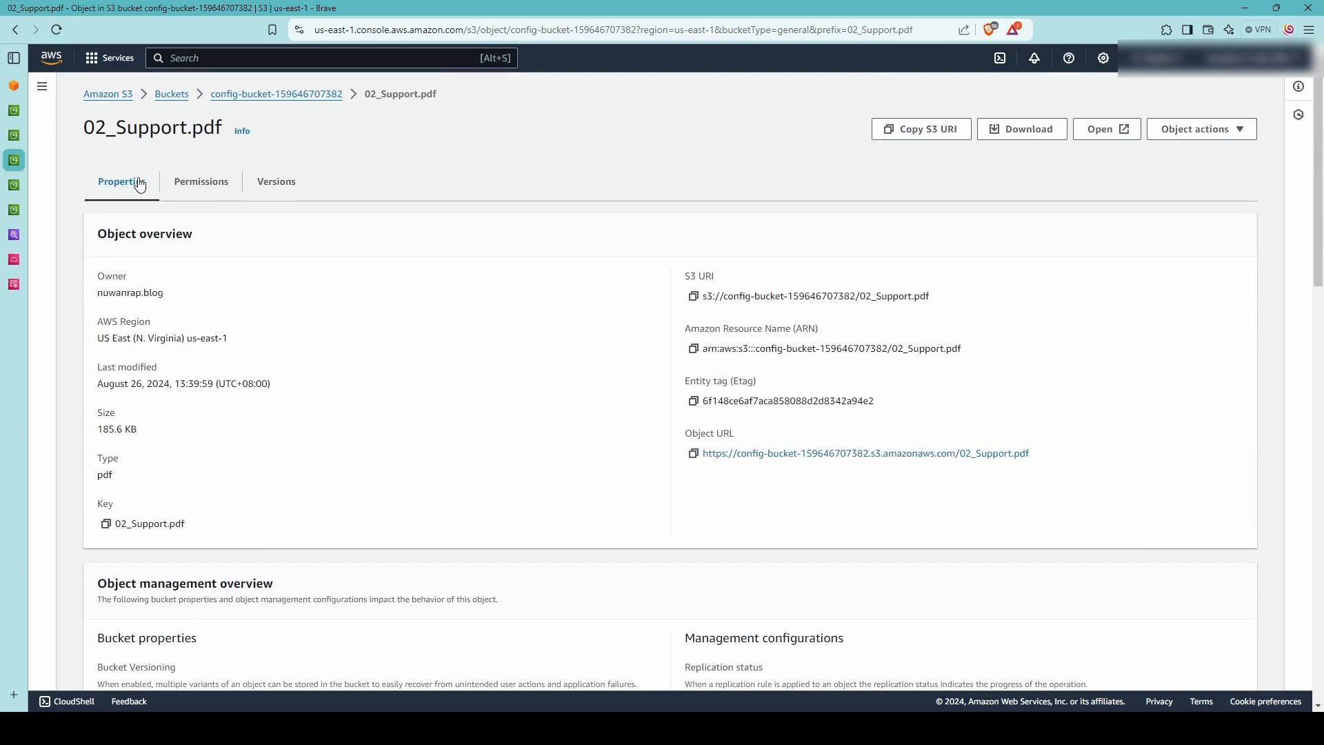
scroll(375, 271, "down", 15)
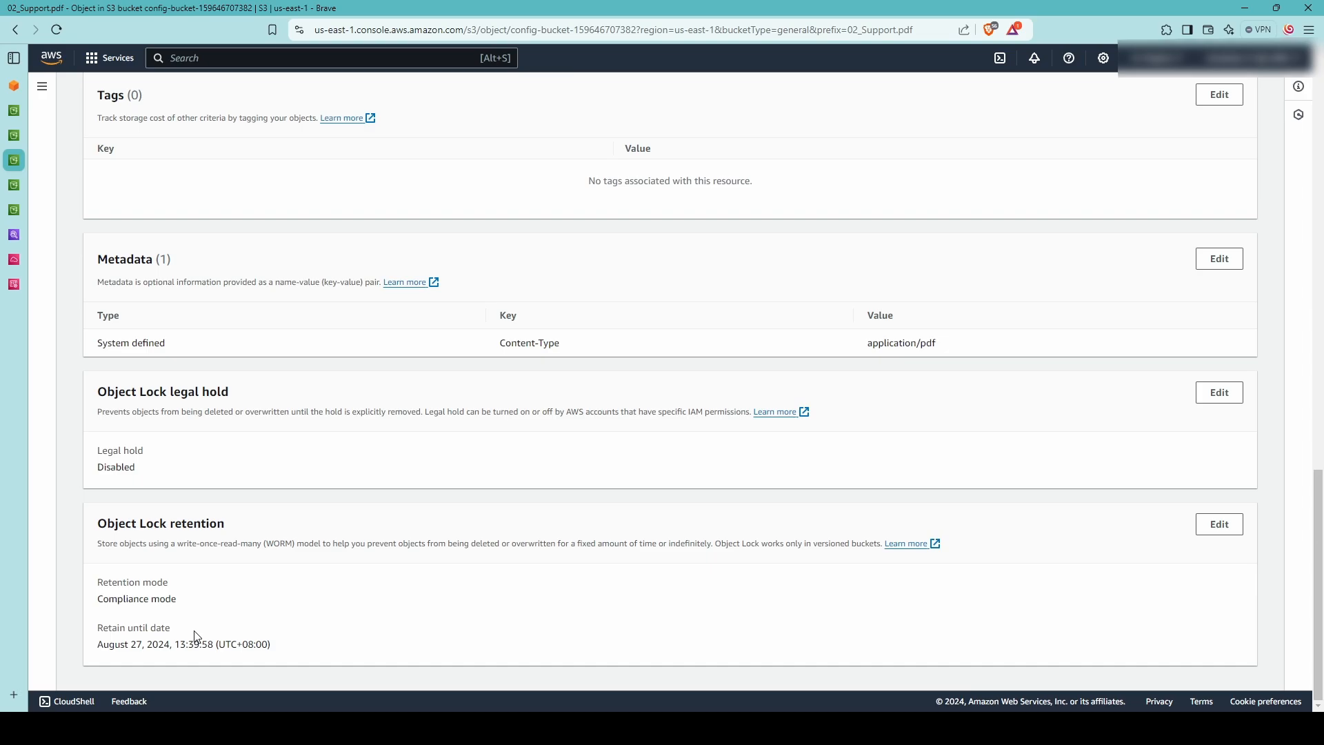
scroll(241, 600, "up", 15)
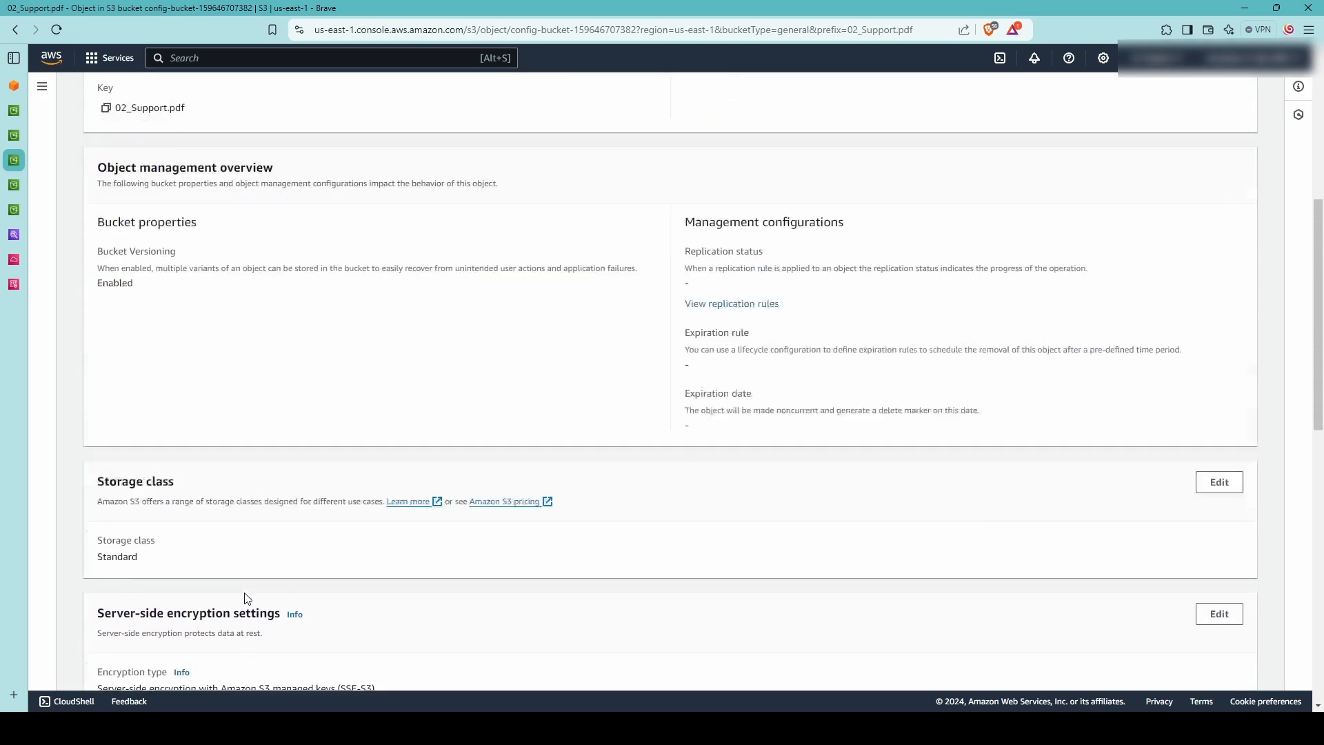
scroll(247, 598, "up", 6)
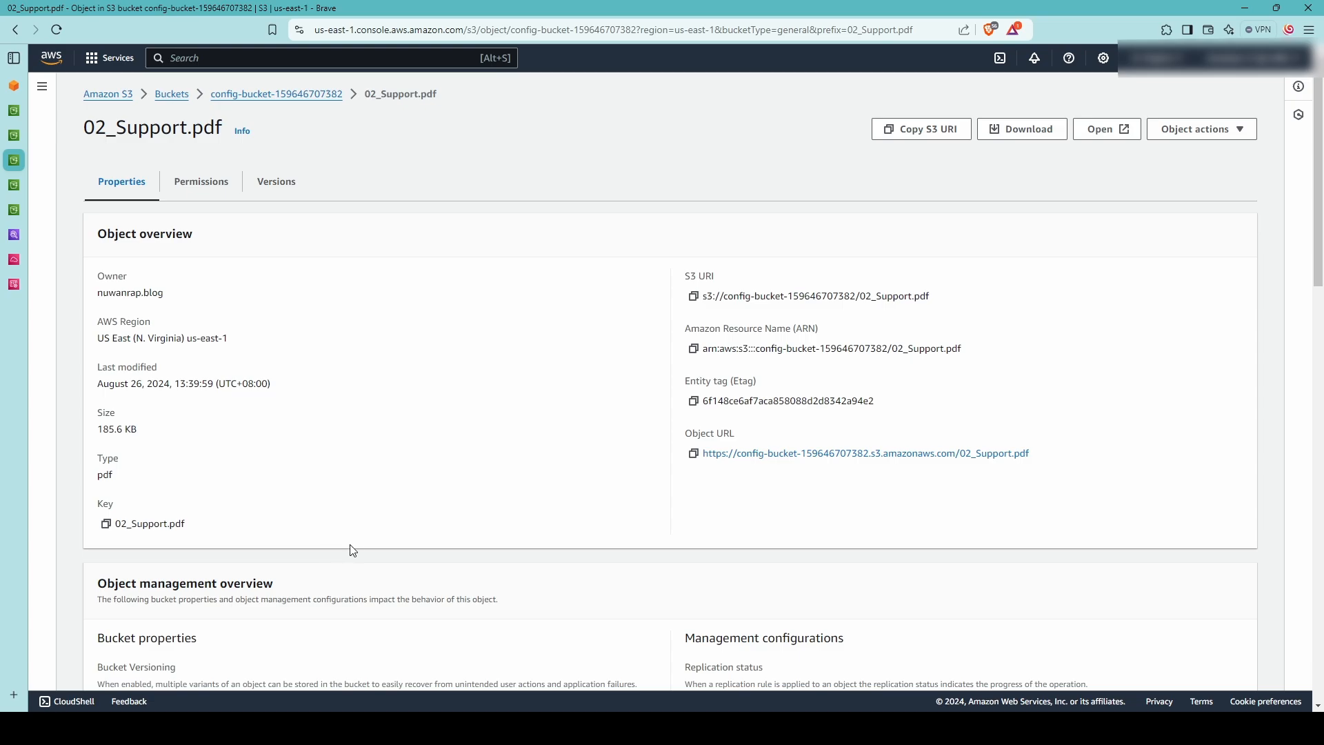
left_click(310, 95)
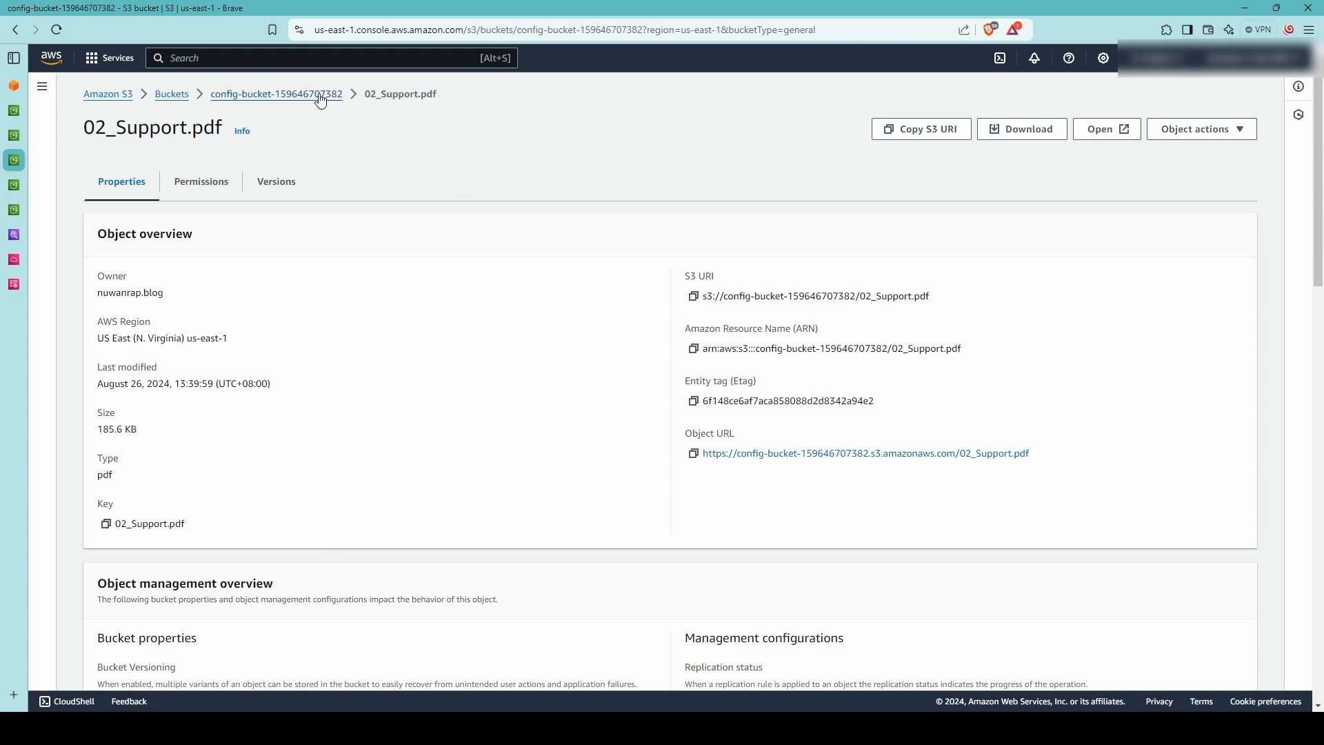
left_click(102, 339)
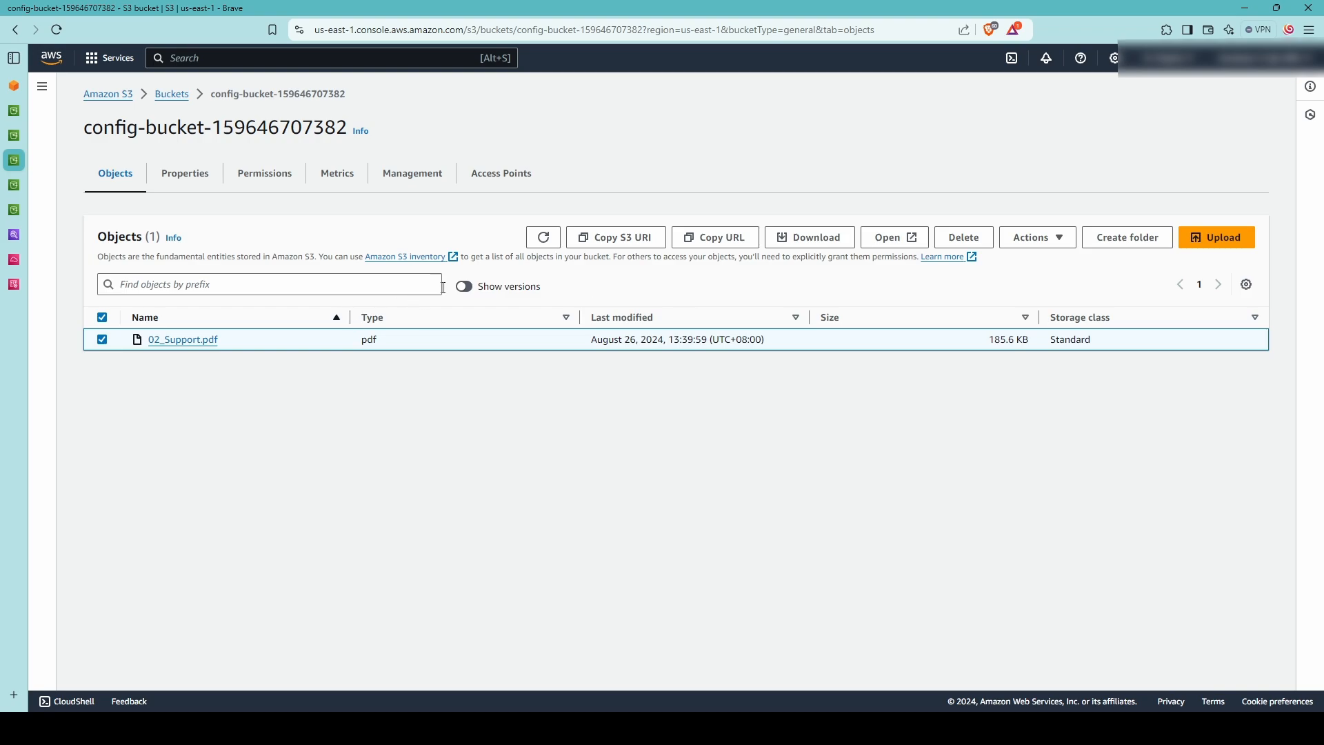
left_click(466, 286)
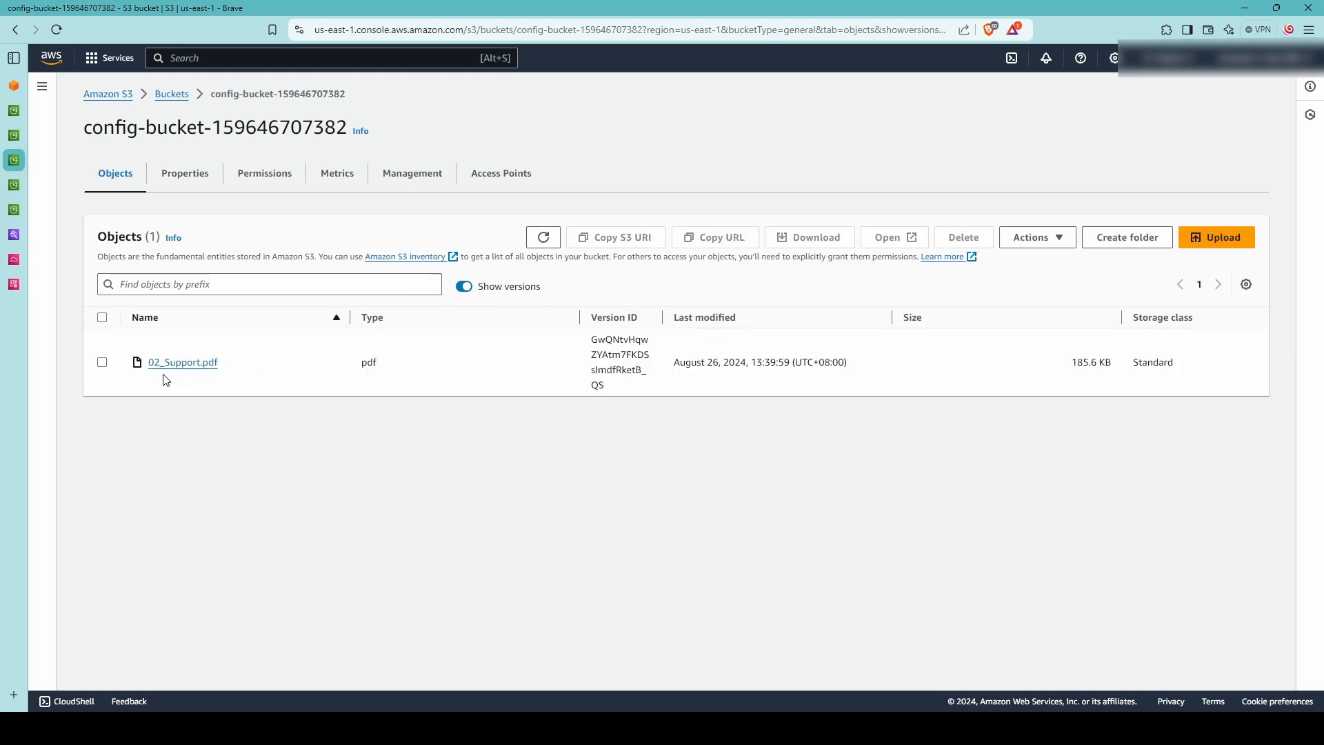
- Try to permanently delete the listed version of 02_Support.pdf, entering "permanently delete" as the confirmation text
left_click(102, 362)
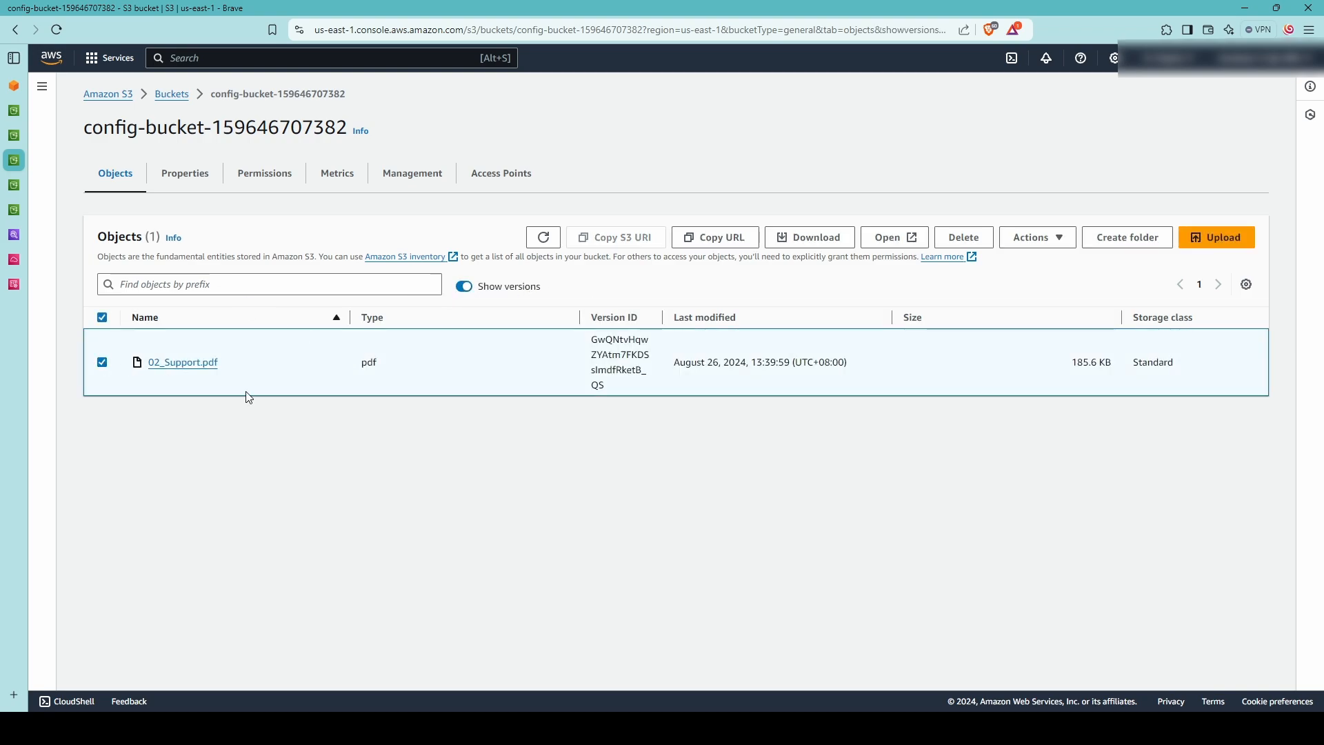
left_click(957, 240)
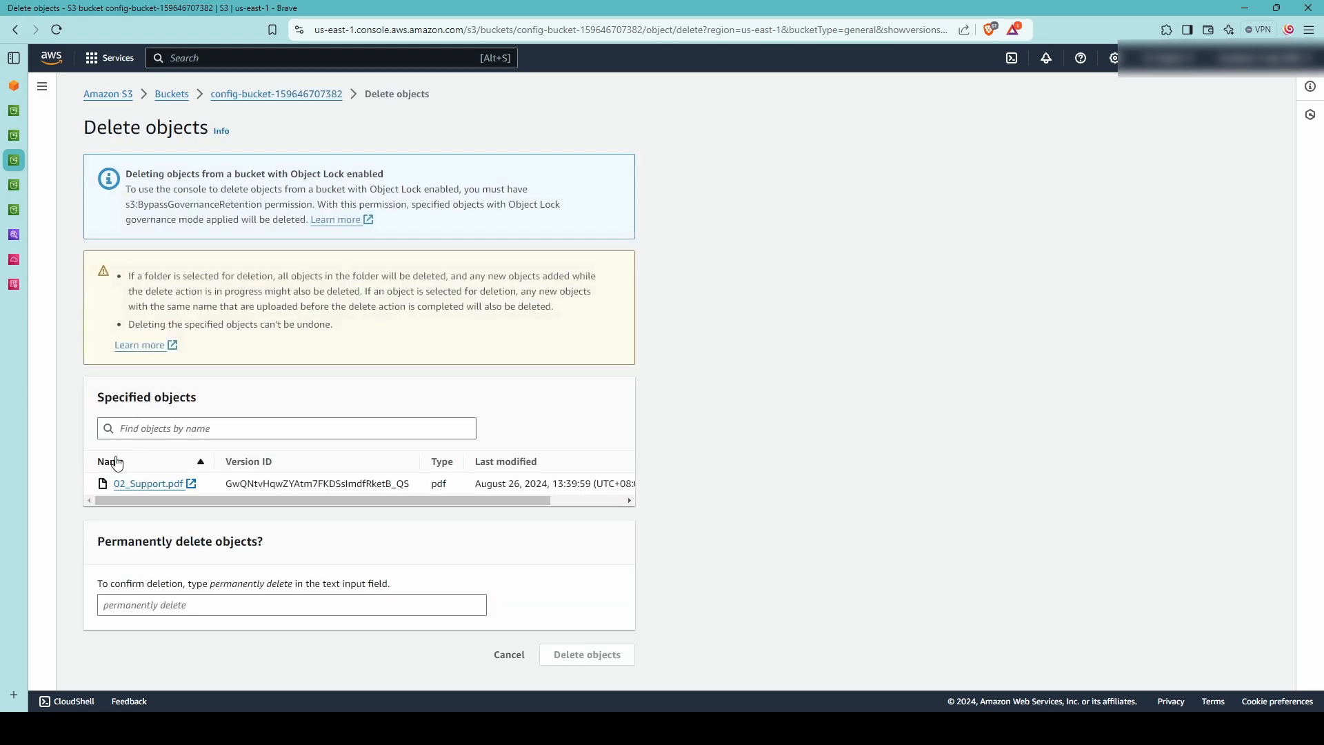
left_click(203, 604)
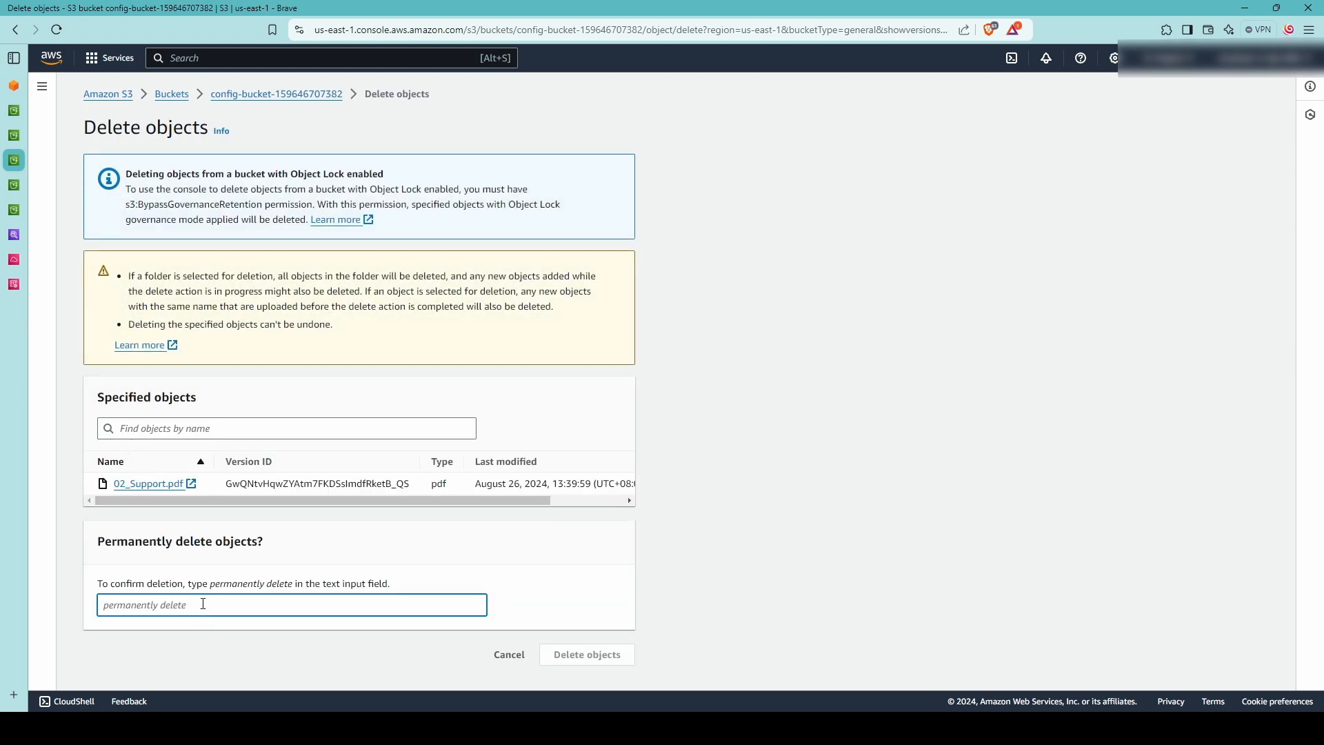
type("permanently delete")
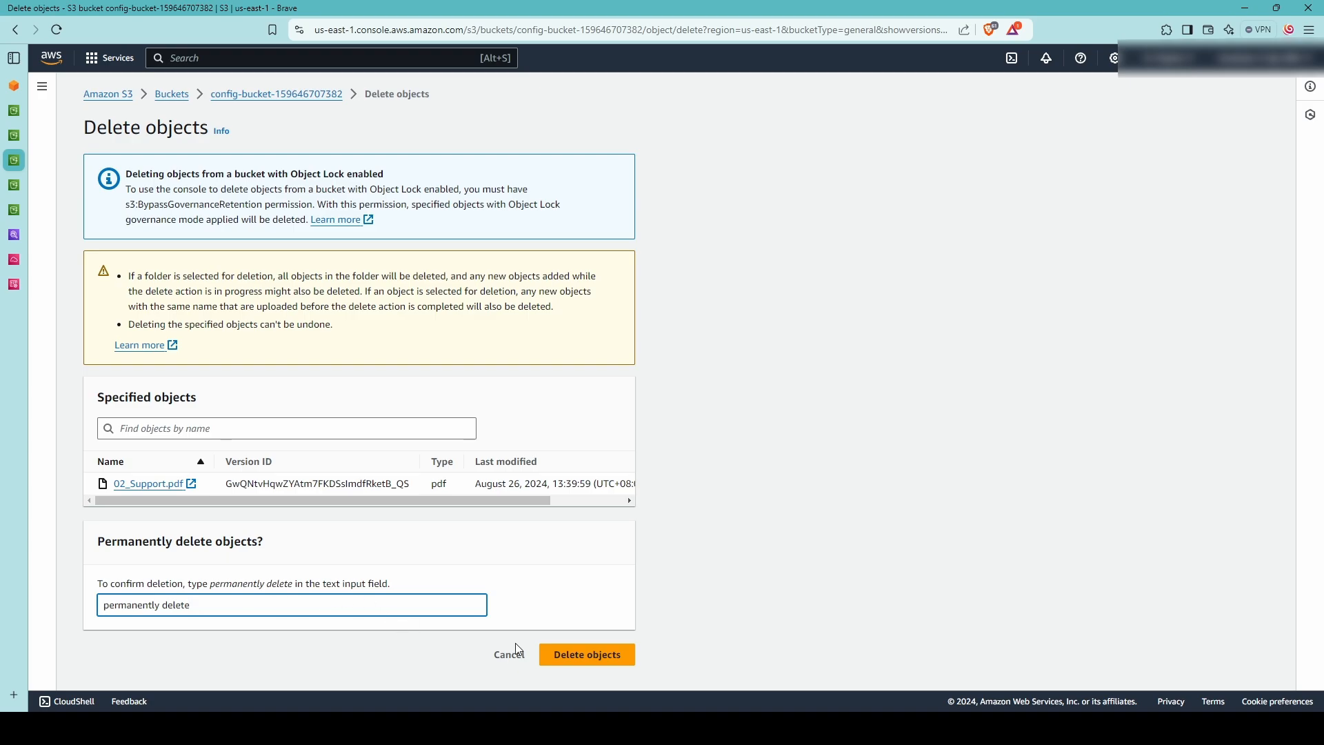
left_click(562, 657)
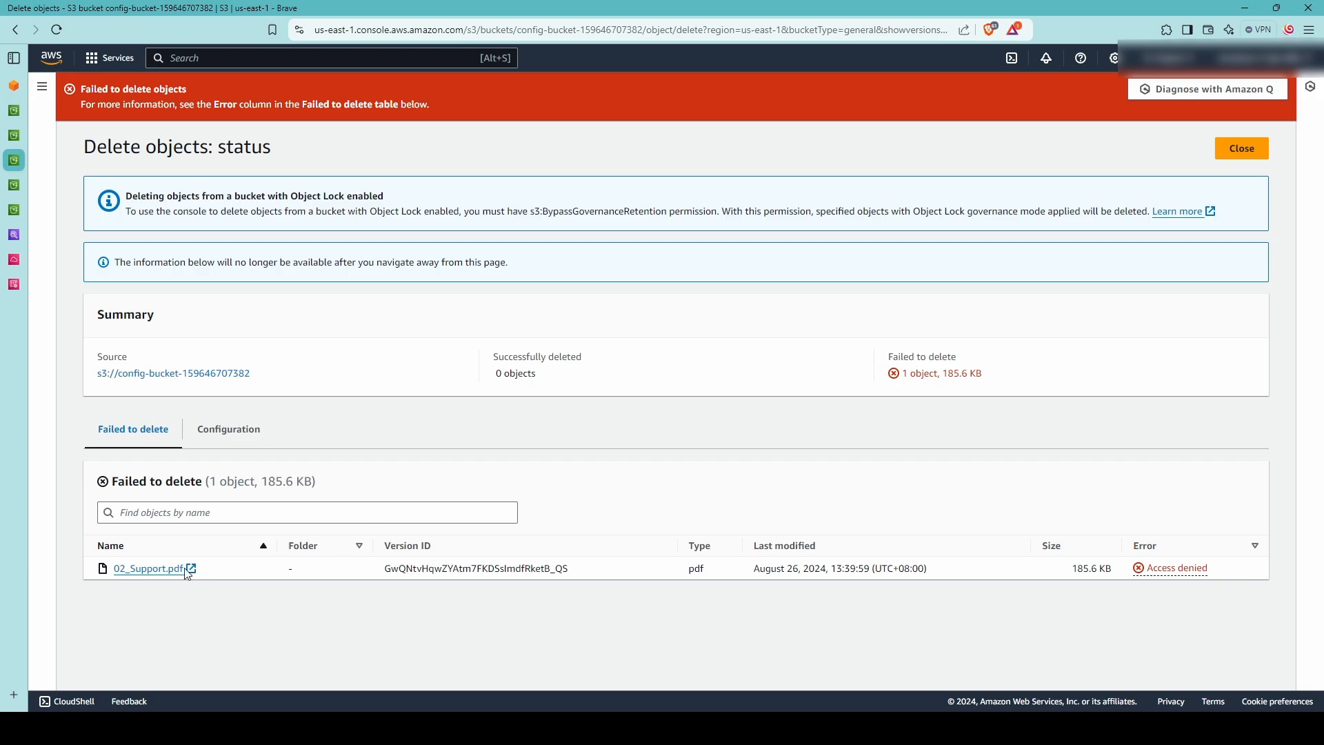
- Open 02_Support.pdf from the deletion status page and examine its Object Lock legal hold and retention settings
left_click(147, 569)
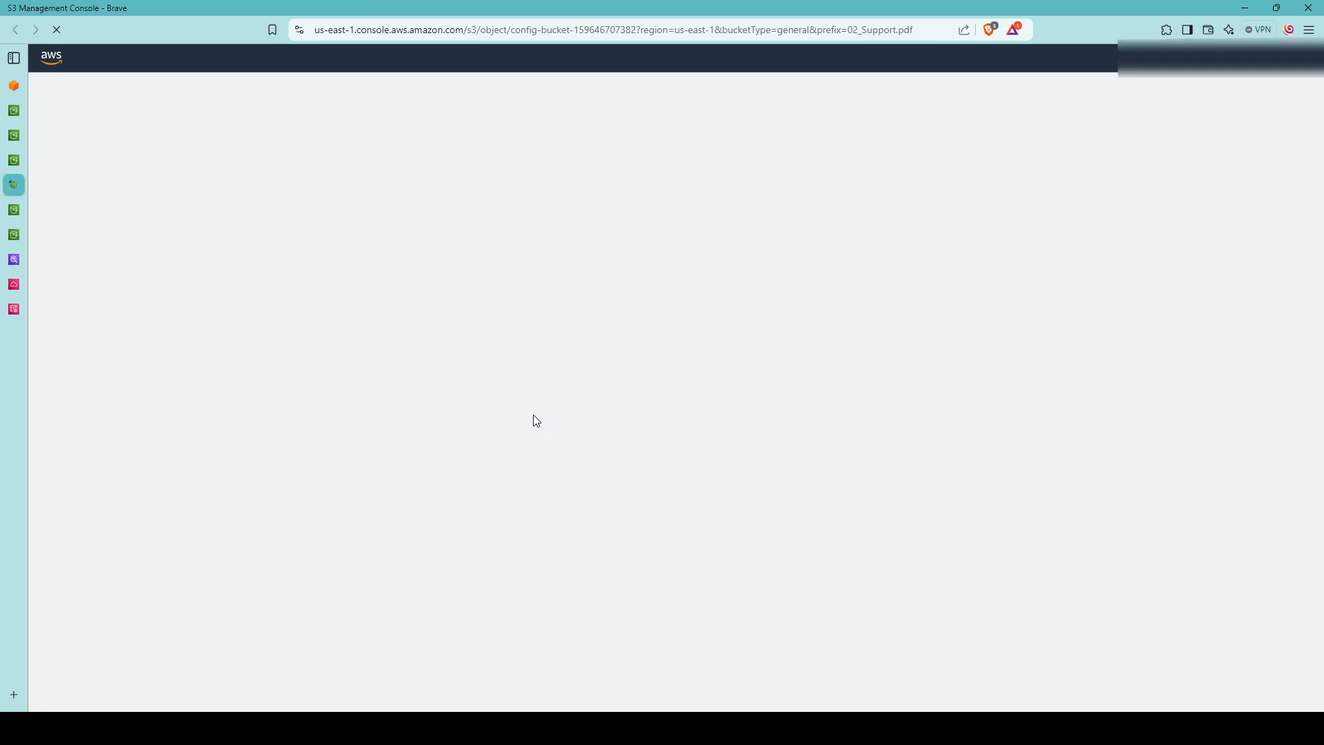
scroll(653, 424, "down", 5)
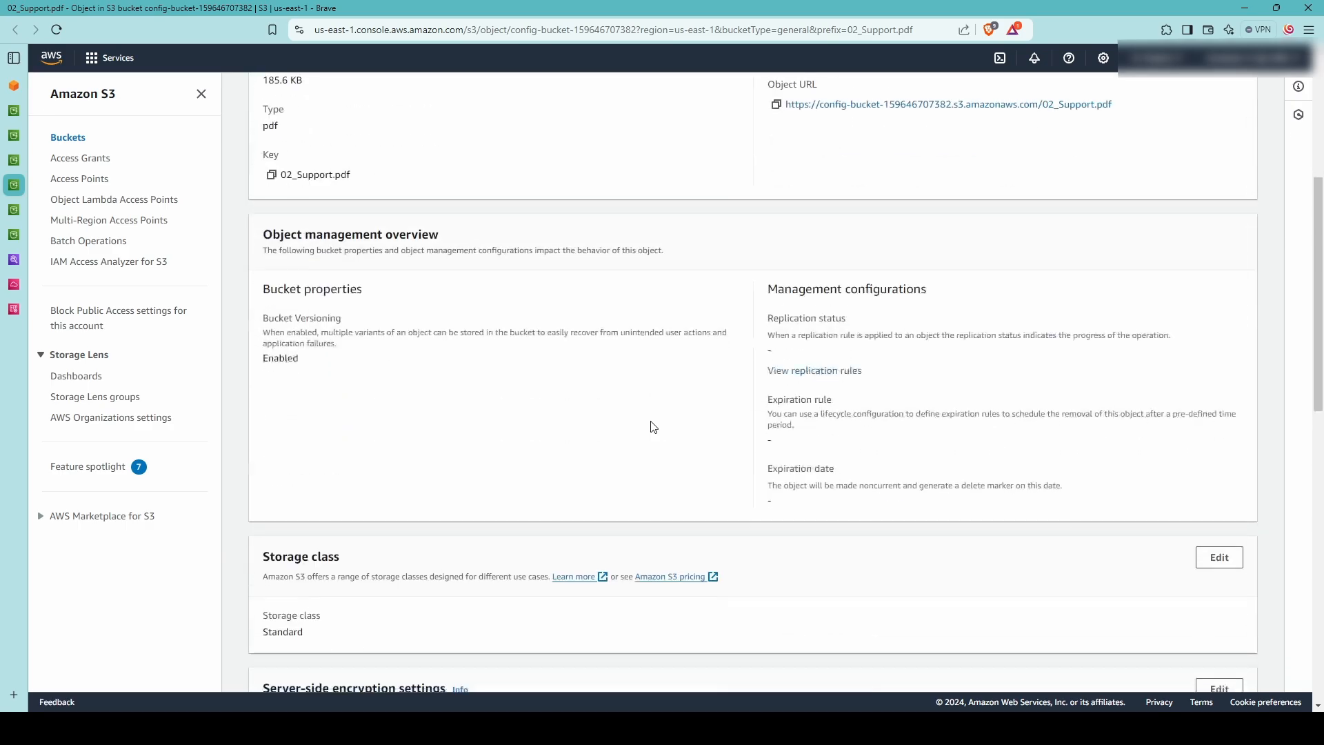
scroll(653, 427, "down", 10)
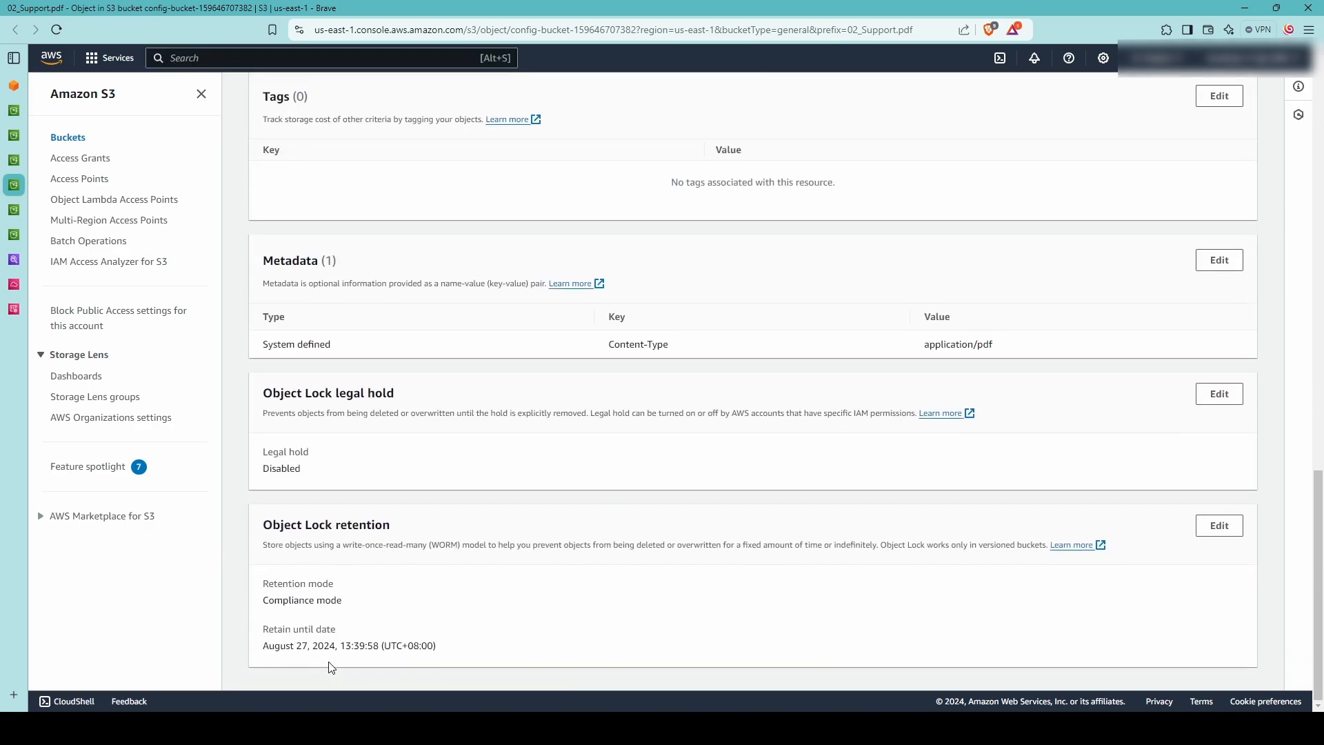